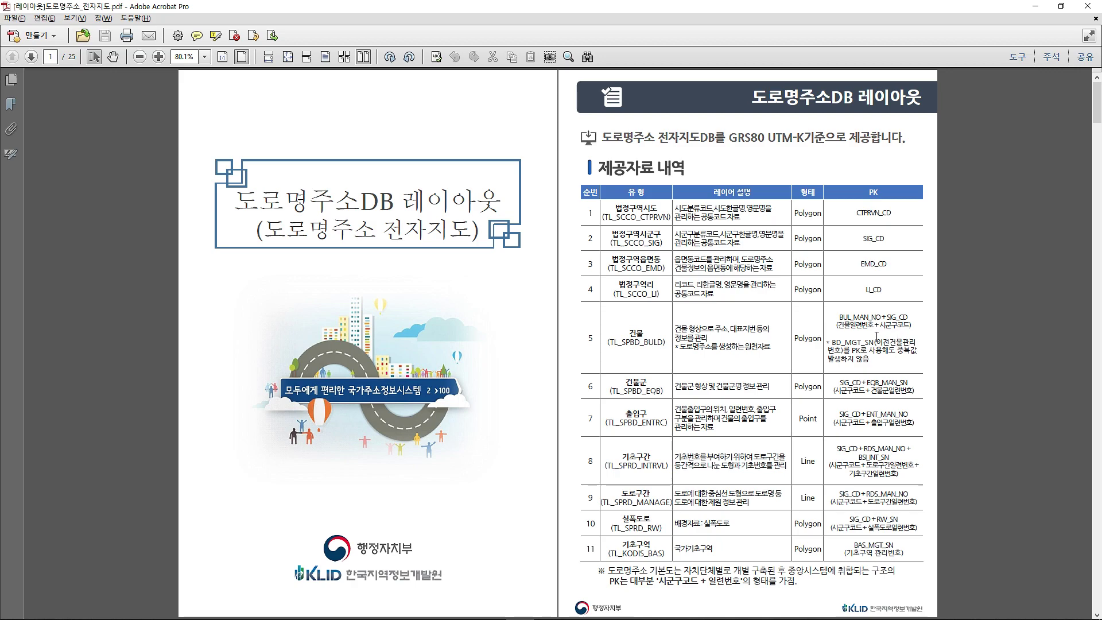
Examine the layer table definitions (1/4 to 4/4), especially the key and floor-count columns of the building table TL_SPBD_BULD.
{"action": "scroll", "coordinate": [877, 337], "scroll_direction": "down", "scroll_amount": 1}
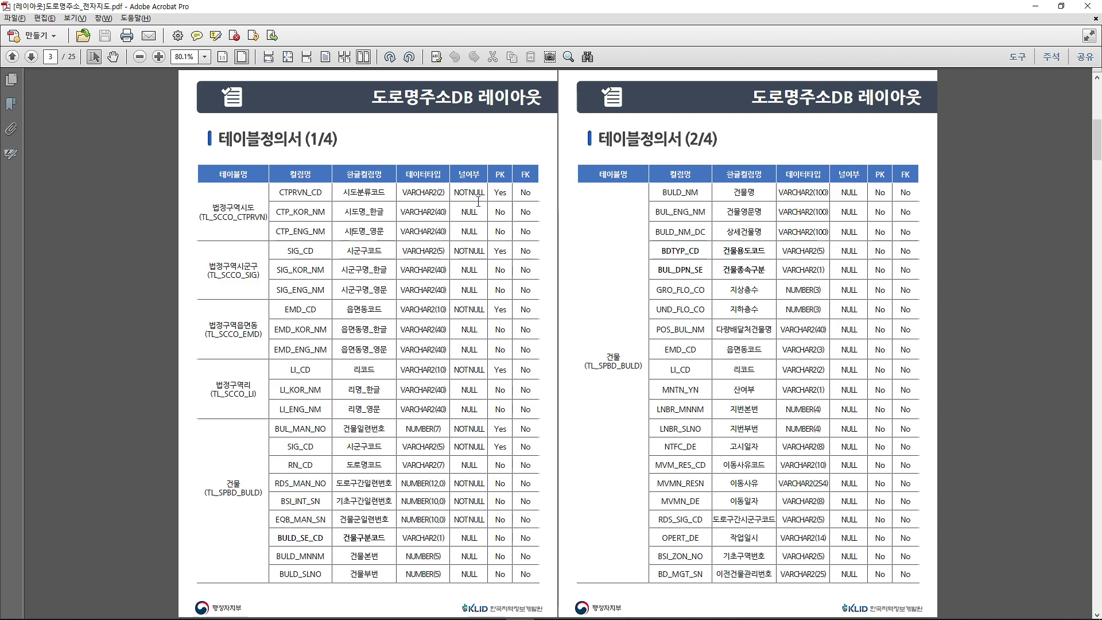
{"action": "left_click_drag", "start_coordinate": [427, 176], "coordinate": [435, 232]}
{"action": "left_click", "coordinate": [434, 232]}
{"action": "left_click_drag", "start_coordinate": [275, 429], "coordinate": [501, 558]}
{"action": "left_click_drag", "start_coordinate": [667, 192], "coordinate": [816, 595]}
{"action": "scroll", "coordinate": [721, 551], "scroll_direction": "down", "scroll_amount": 1}
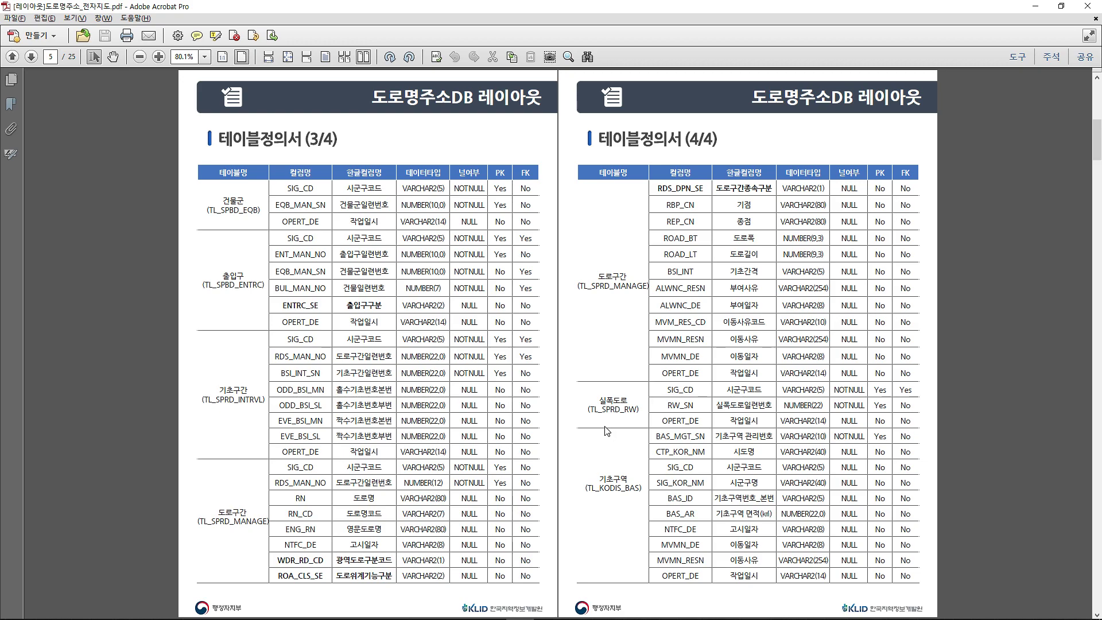
{"action": "scroll", "coordinate": [607, 431], "scroll_direction": "up", "scroll_amount": 1}
{"action": "left_click", "coordinate": [227, 450]}
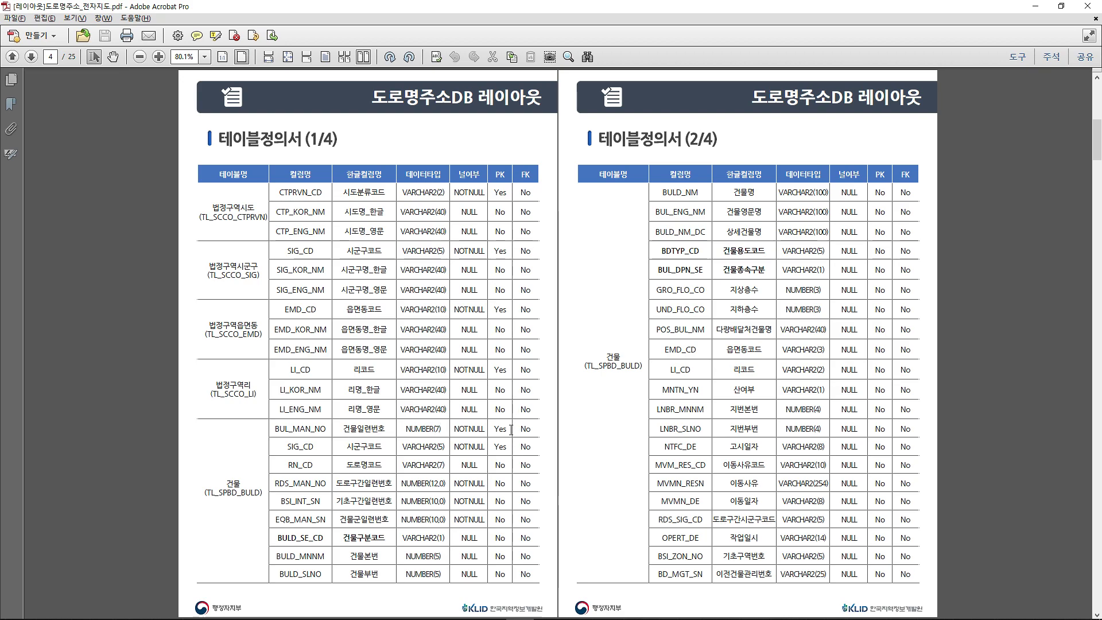
{"action": "left_click_drag", "start_coordinate": [278, 429], "coordinate": [326, 430]}
{"action": "left_click", "coordinate": [216, 427]}
{"action": "left_click_drag", "start_coordinate": [736, 291], "coordinate": [756, 297]}
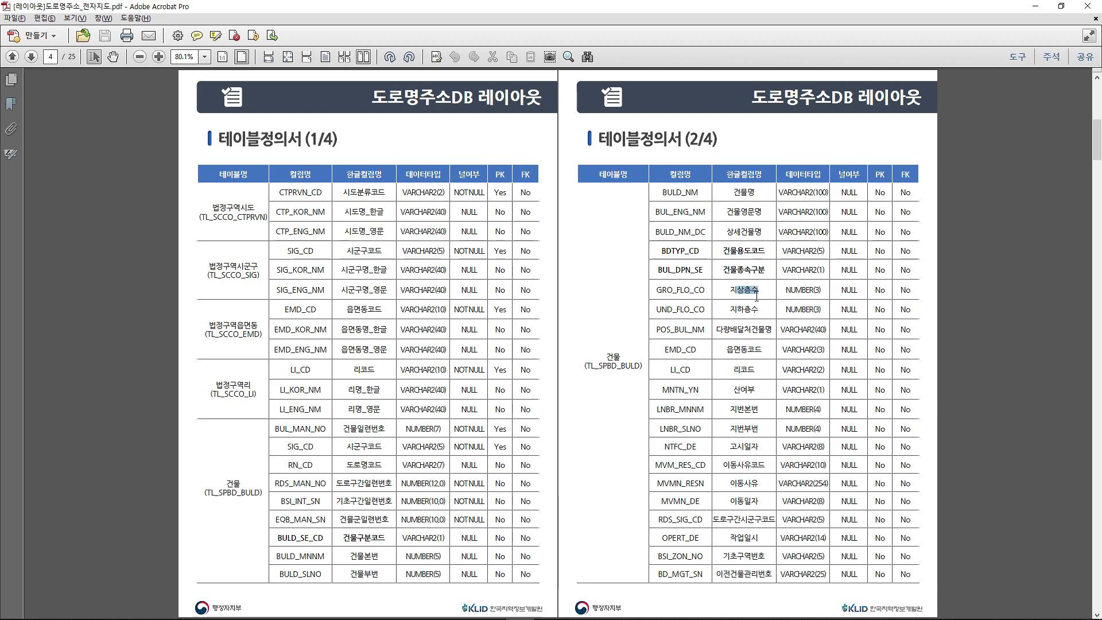
{"action": "left_click", "coordinate": [759, 306]}
Compare the bold code columns in the table definitions with the matching building code definitions on the 코드정의서 (1/17) page.
{"action": "scroll", "coordinate": [756, 489], "scroll_direction": "down", "scroll_amount": 3}
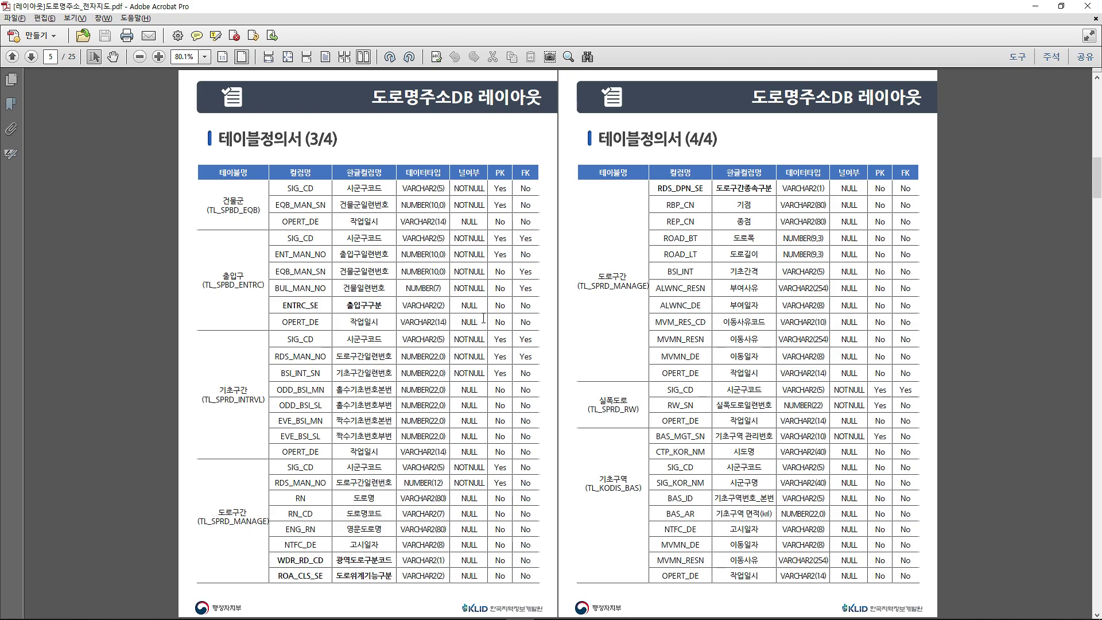
{"action": "scroll", "coordinate": [483, 318], "scroll_direction": "up", "scroll_amount": 3}
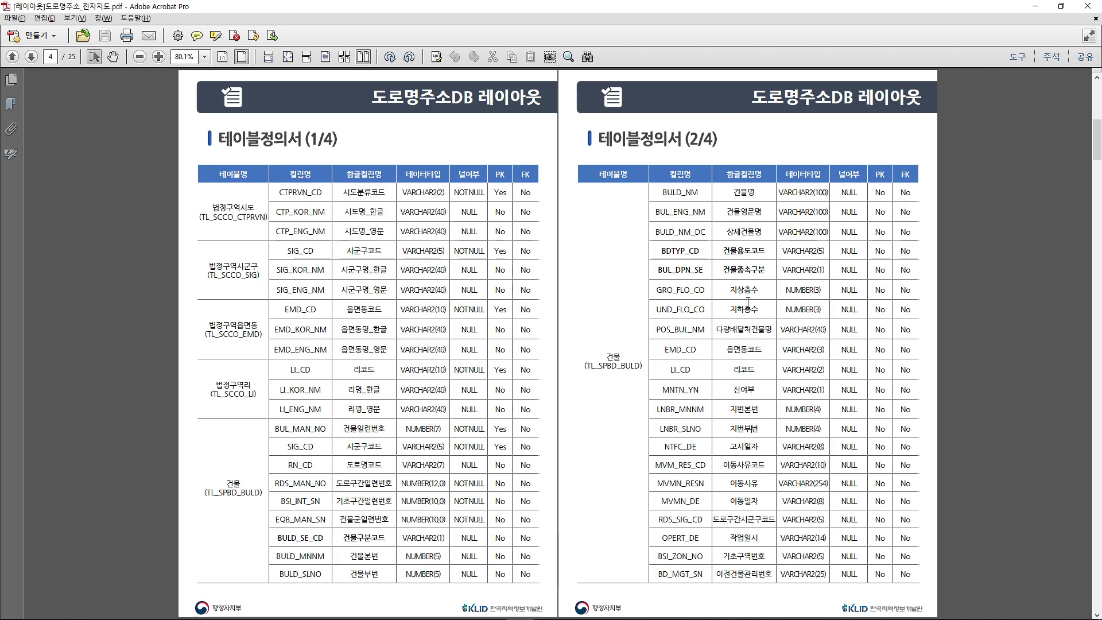
{"action": "scroll", "coordinate": [729, 299], "scroll_direction": "down", "scroll_amount": 1}
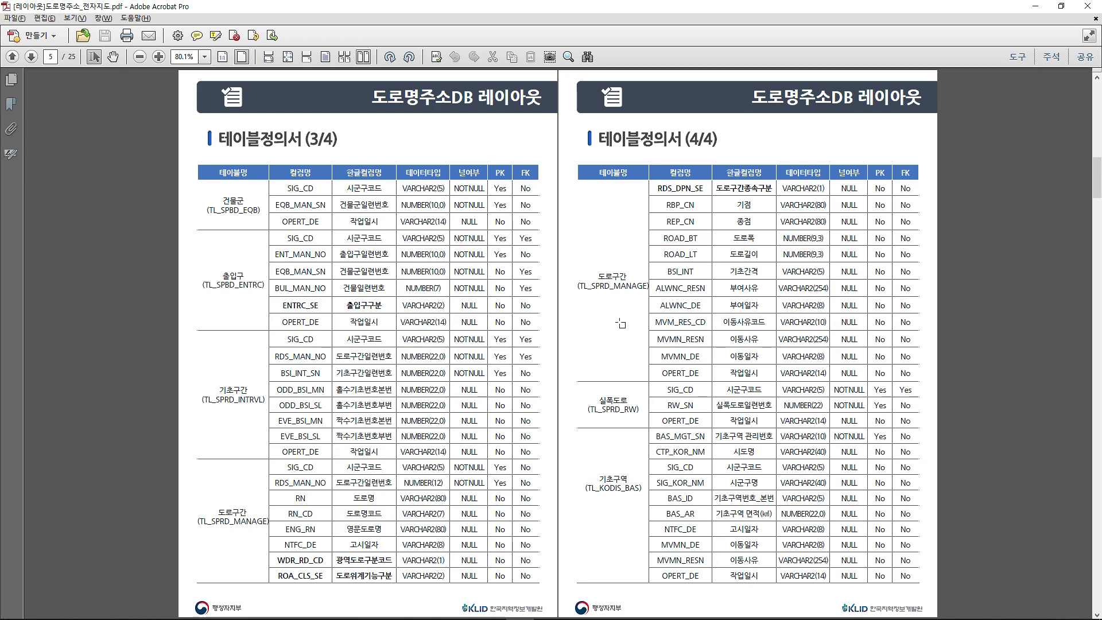
{"action": "scroll", "coordinate": [620, 321], "scroll_direction": "down", "scroll_amount": 1}
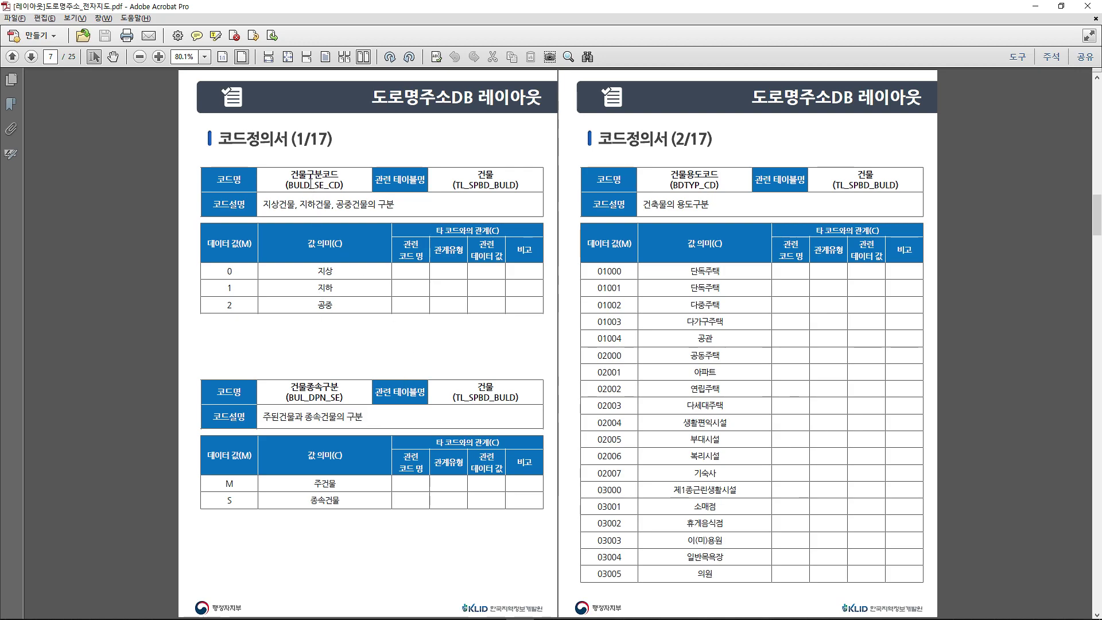
{"action": "scroll", "coordinate": [311, 182], "scroll_direction": "up", "scroll_amount": 2}
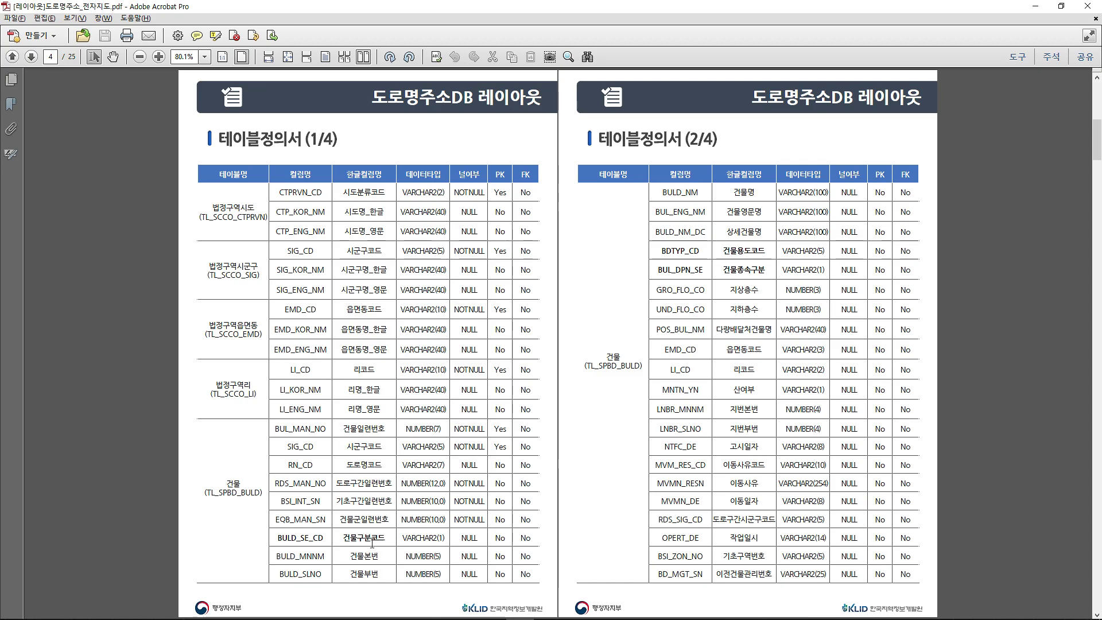
{"action": "scroll", "coordinate": [466, 360], "scroll_direction": "down", "scroll_amount": 2}
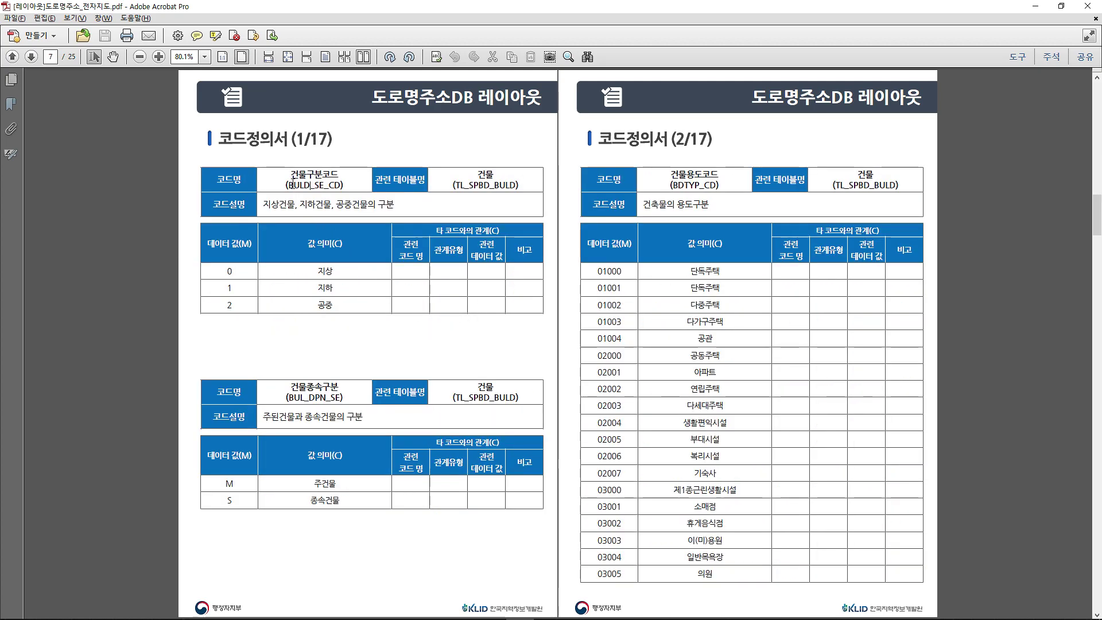
{"action": "scroll", "coordinate": [352, 247], "scroll_direction": "up", "scroll_amount": 2}
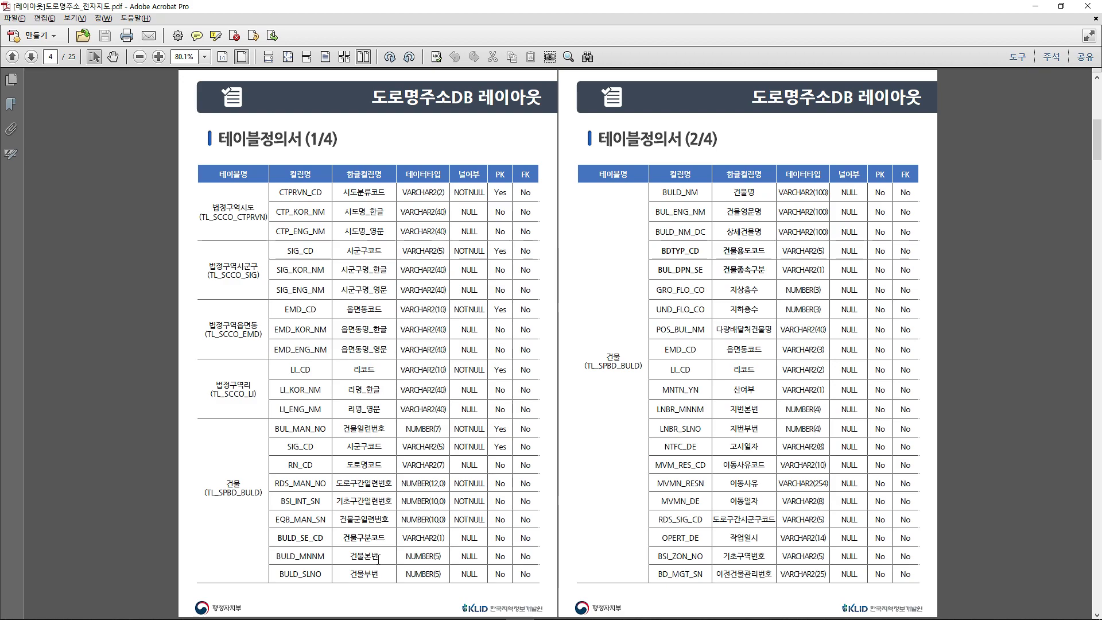
Highlight the text of the BULD_SE_CD (건물구분코드) row in the building table definition.
{"action": "double_click", "coordinate": [280, 538]}
{"action": "left_click_drag", "start_coordinate": [351, 536], "coordinate": [528, 540]}
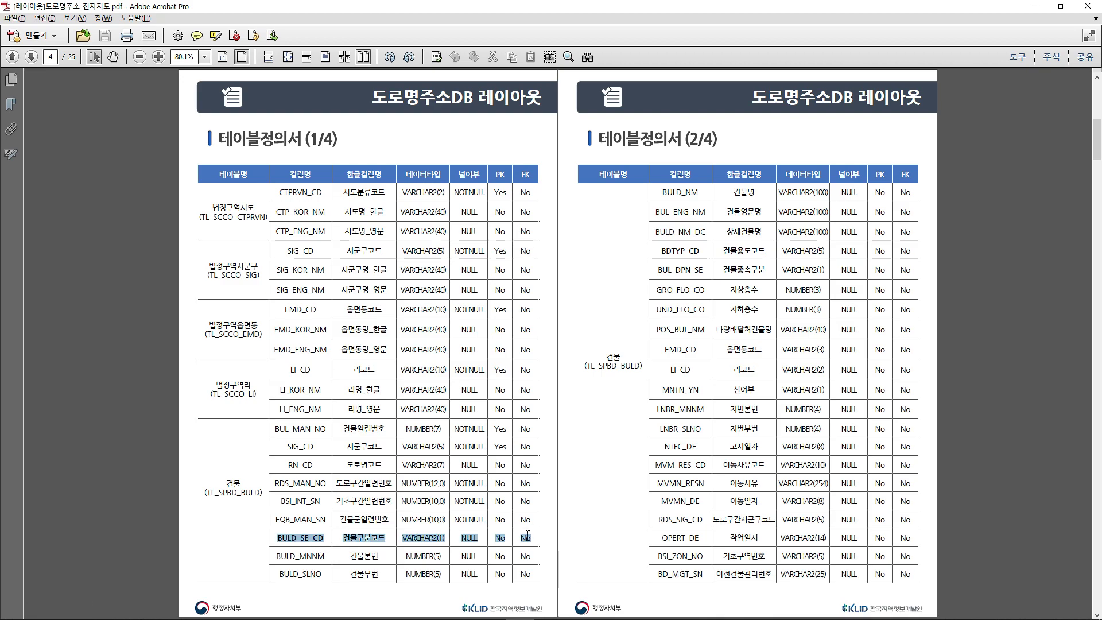
{"action": "left_click", "coordinate": [438, 502]}
{"action": "left_click_drag", "start_coordinate": [287, 538], "coordinate": [529, 540]}
{"action": "right_click", "coordinate": [532, 541]}
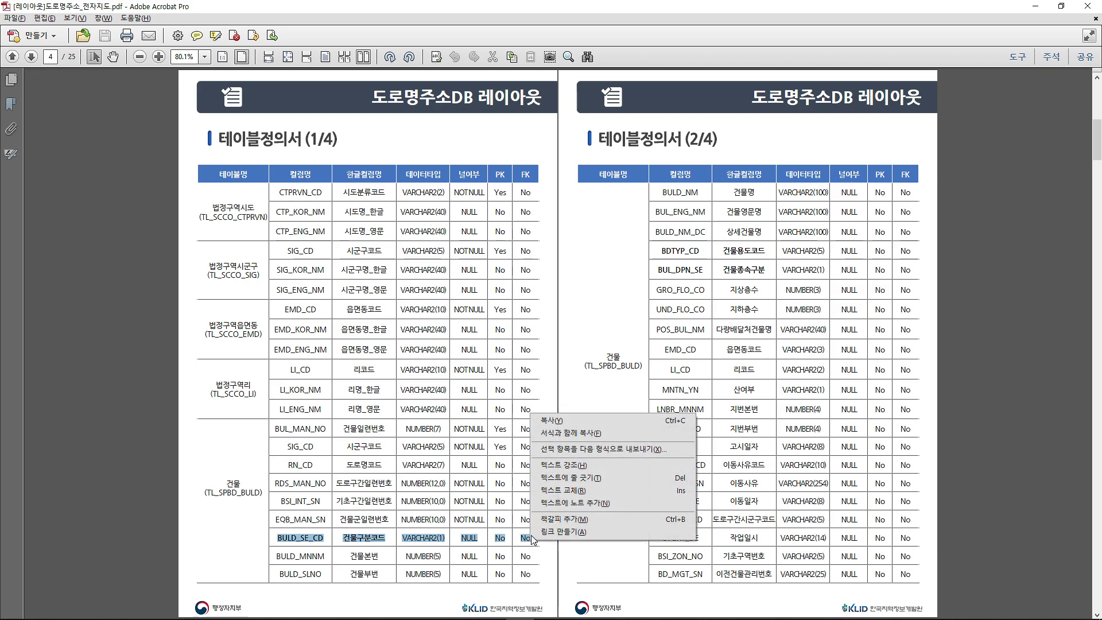
{"action": "left_click", "coordinate": [622, 462]}
Try to highlight the text of the BDTYP_CD (건물용도코드) row in the building table definition.
{"action": "left_click_drag", "start_coordinate": [658, 251], "coordinate": [889, 248]}
{"action": "right_click", "coordinate": [836, 248]}
{"action": "left_click", "coordinate": [744, 257]}
{"action": "left_click_drag", "start_coordinate": [661, 251], "coordinate": [916, 249]}
{"action": "right_click", "coordinate": [757, 256]}
{"action": "left_click", "coordinate": [745, 260]}
{"action": "left_click_drag", "start_coordinate": [660, 251], "coordinate": [913, 250]}
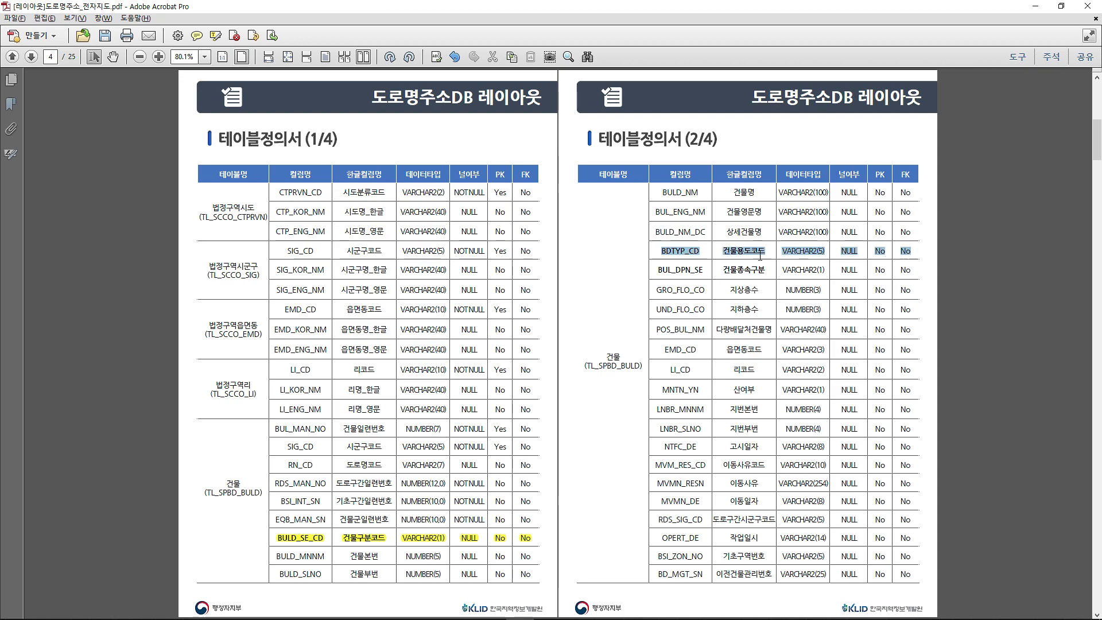
{"action": "right_click", "coordinate": [745, 257]}
{"action": "left_click", "coordinate": [745, 258]}
{"action": "left_click_drag", "start_coordinate": [694, 259], "coordinate": [826, 271]}
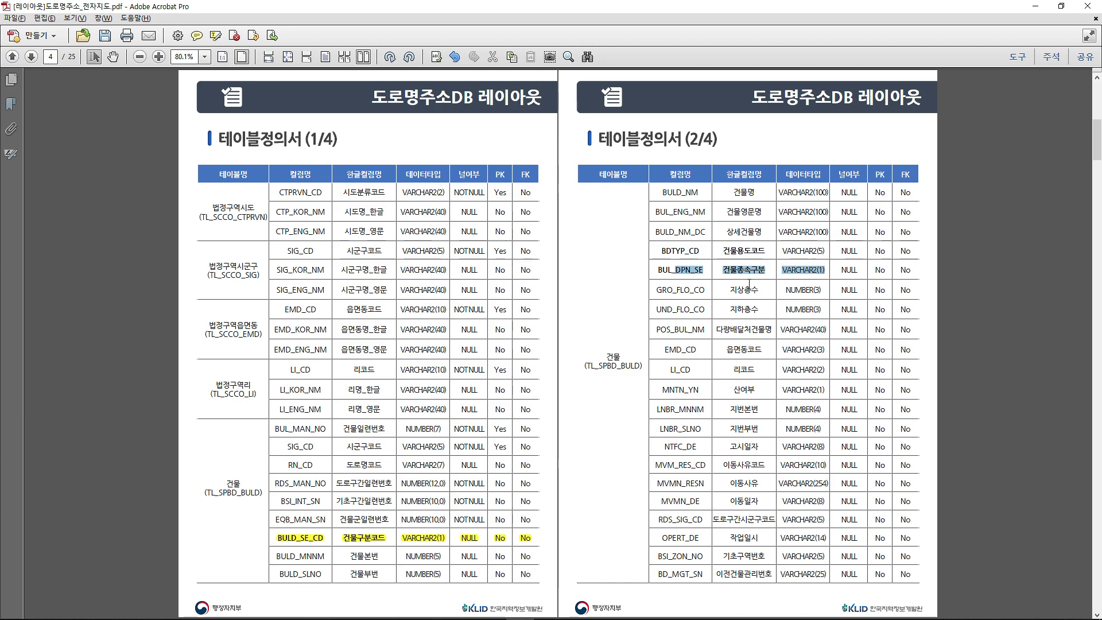
Examine the code definitions for building type, building use and entrance type across the 코드정의서 pages.
{"action": "scroll", "coordinate": [750, 284], "scroll_direction": "down", "scroll_amount": 2}
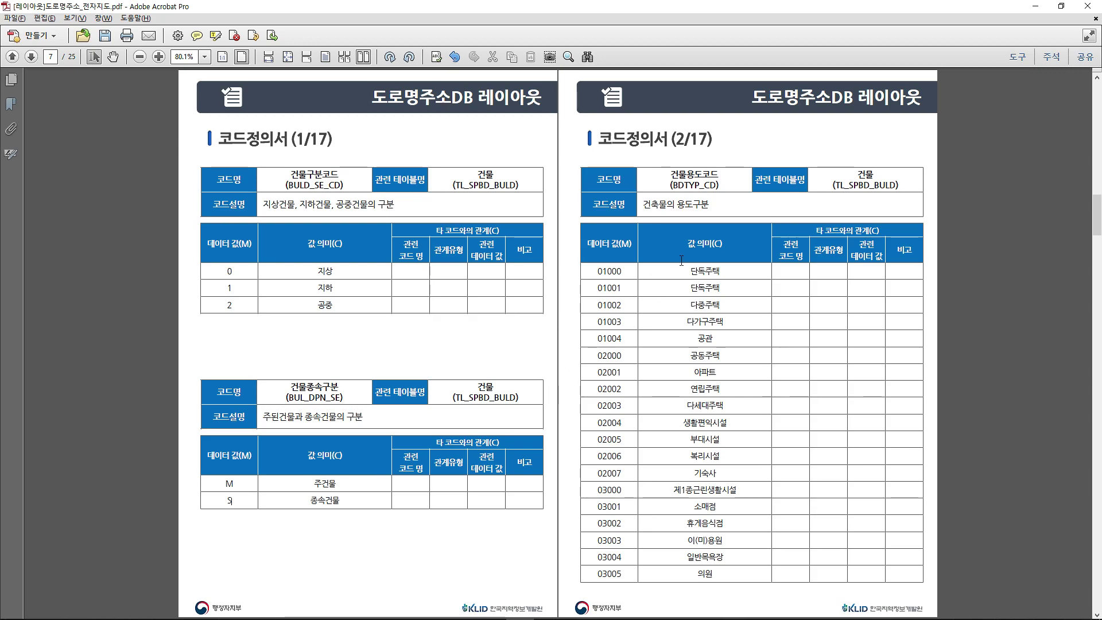
{"action": "left_click_drag", "start_coordinate": [625, 271], "coordinate": [636, 309]}
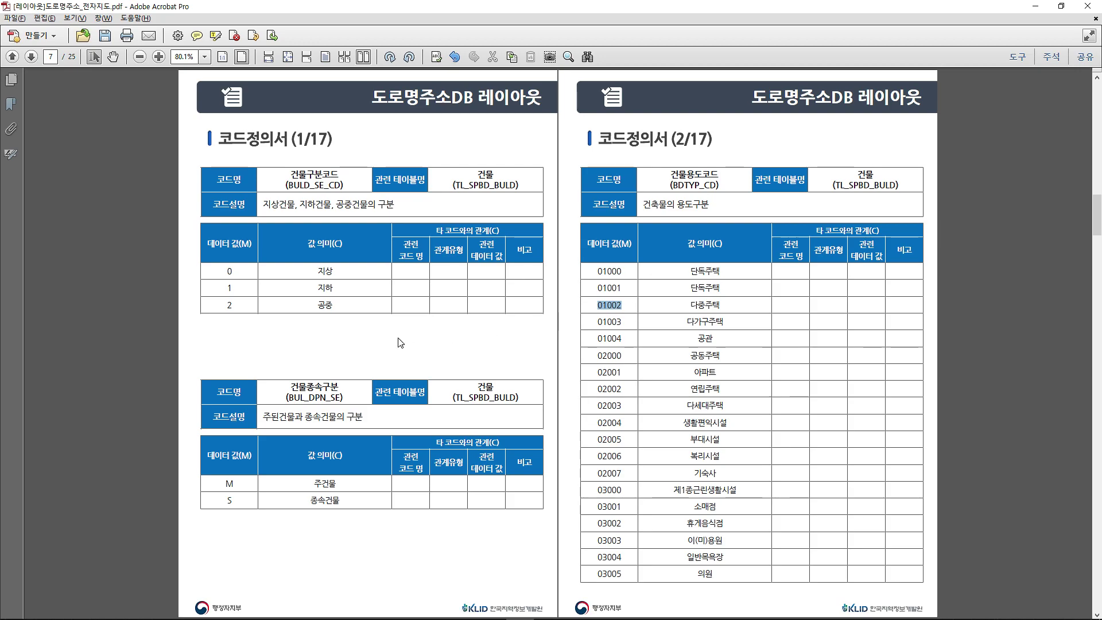
{"action": "left_click", "coordinate": [241, 275]}
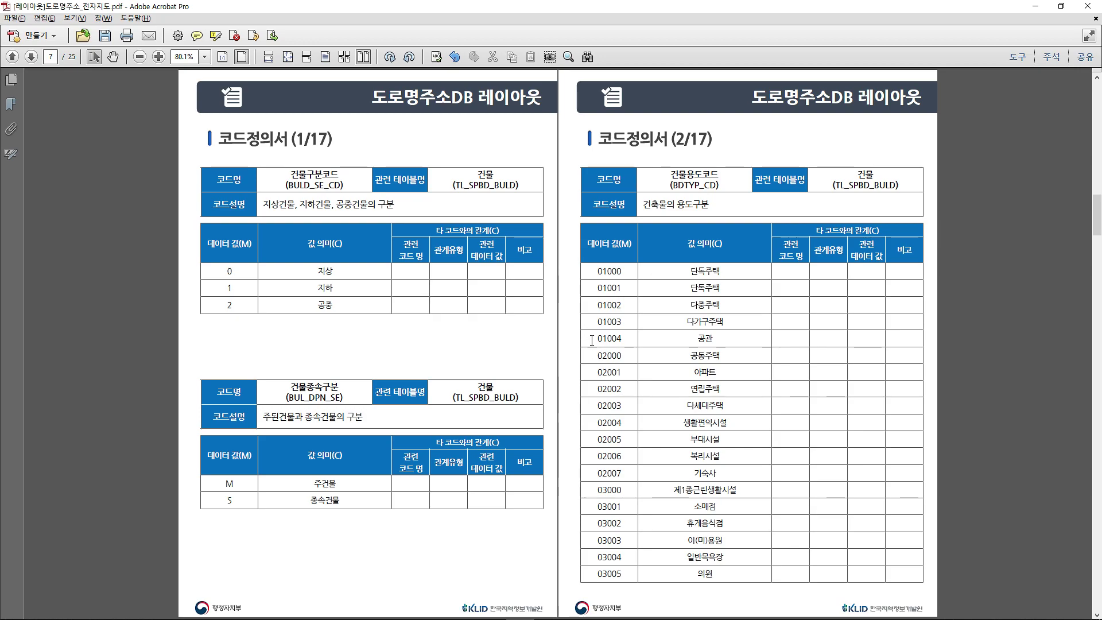
{"action": "left_click_drag", "start_coordinate": [710, 273], "coordinate": [760, 296]}
{"action": "left_click", "coordinate": [758, 293]}
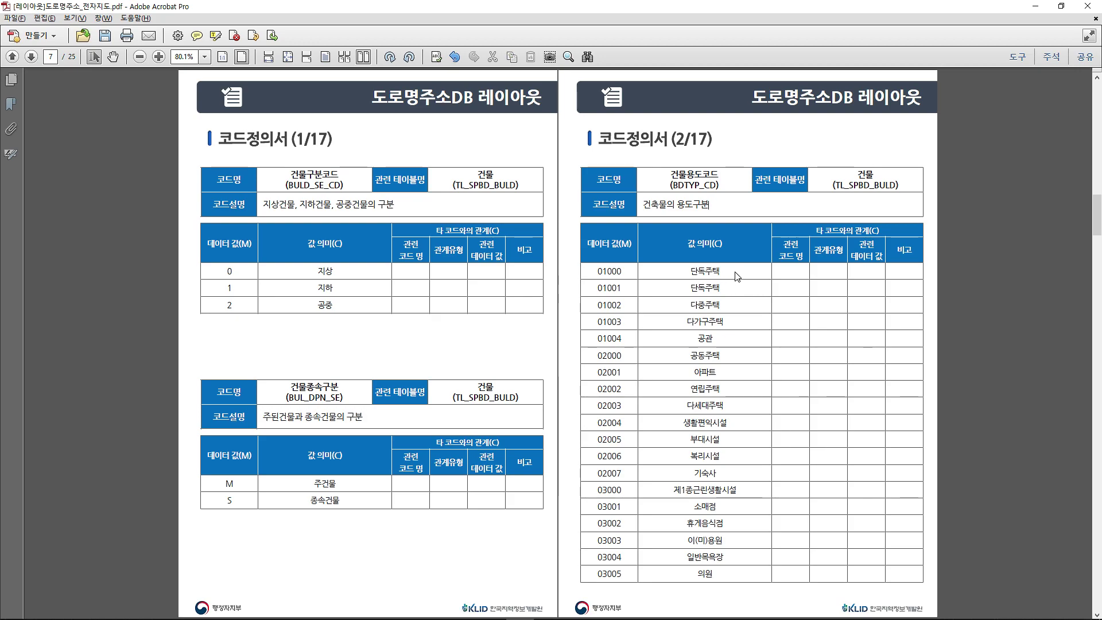
{"action": "scroll", "coordinate": [716, 318], "scroll_direction": "down", "scroll_amount": 1}
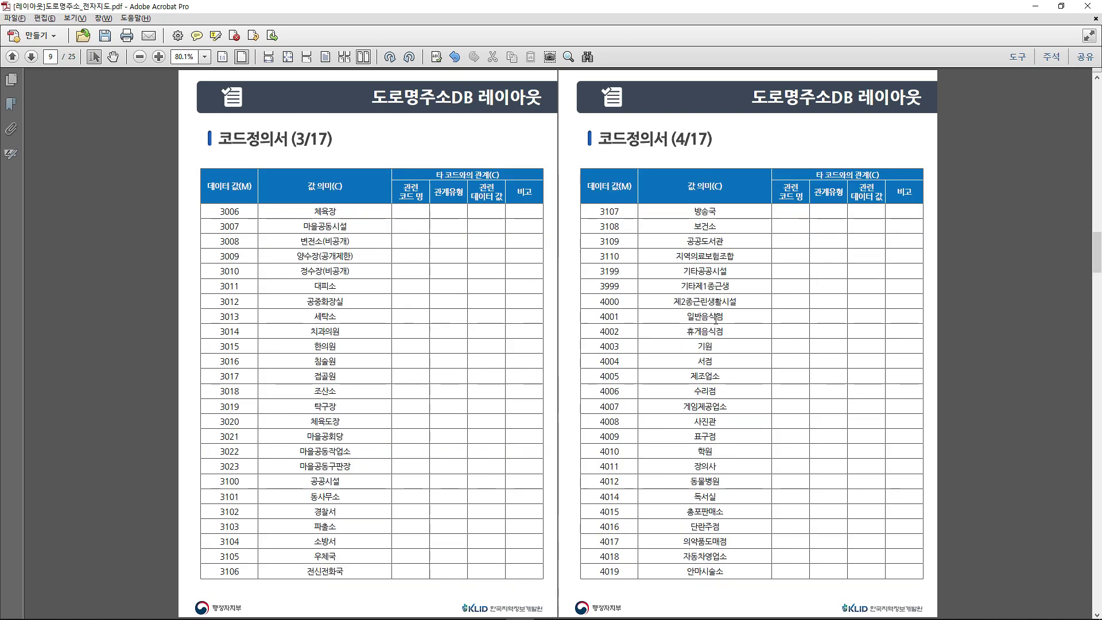
{"action": "scroll", "coordinate": [735, 325], "scroll_direction": "down", "scroll_amount": 1}
{"action": "scroll", "coordinate": [515, 335], "scroll_direction": "down", "scroll_amount": 3}
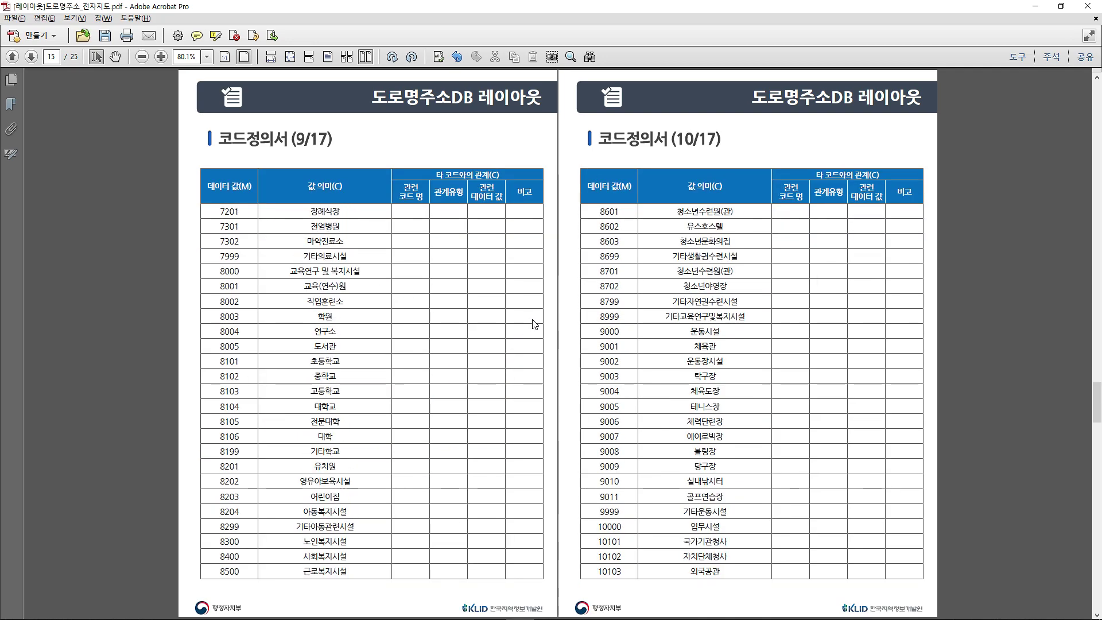
{"action": "scroll", "coordinate": [534, 324], "scroll_direction": "down", "scroll_amount": 3}
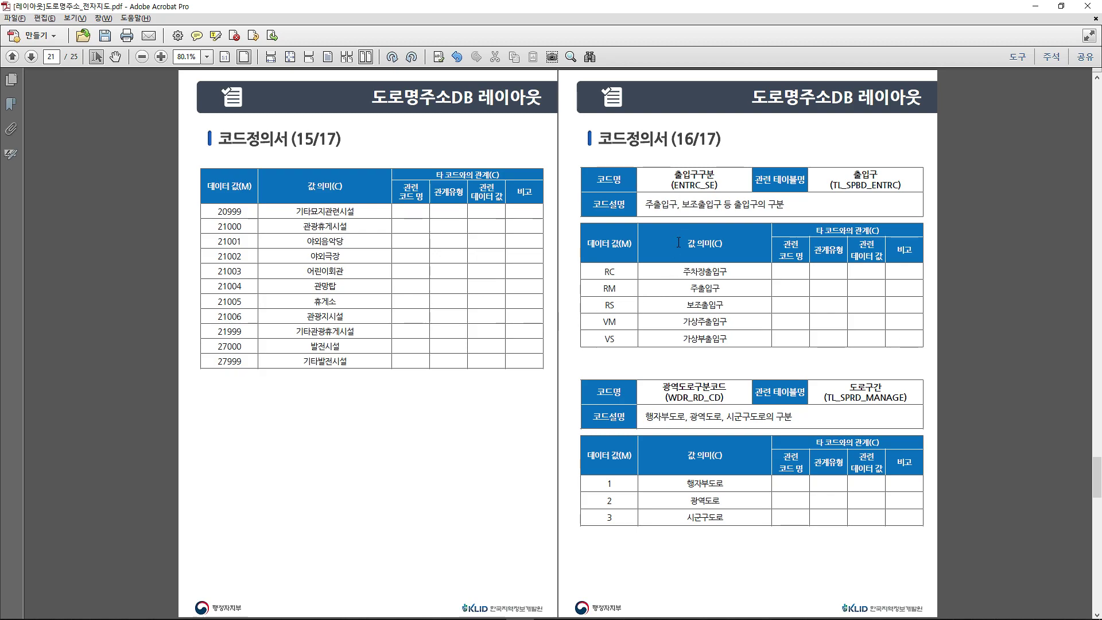
{"action": "left_click_drag", "start_coordinate": [677, 290], "coordinate": [714, 290]}
{"action": "left_click", "coordinate": [701, 302]}
{"action": "scroll", "coordinate": [718, 508], "scroll_direction": "down", "scroll_amount": 2}
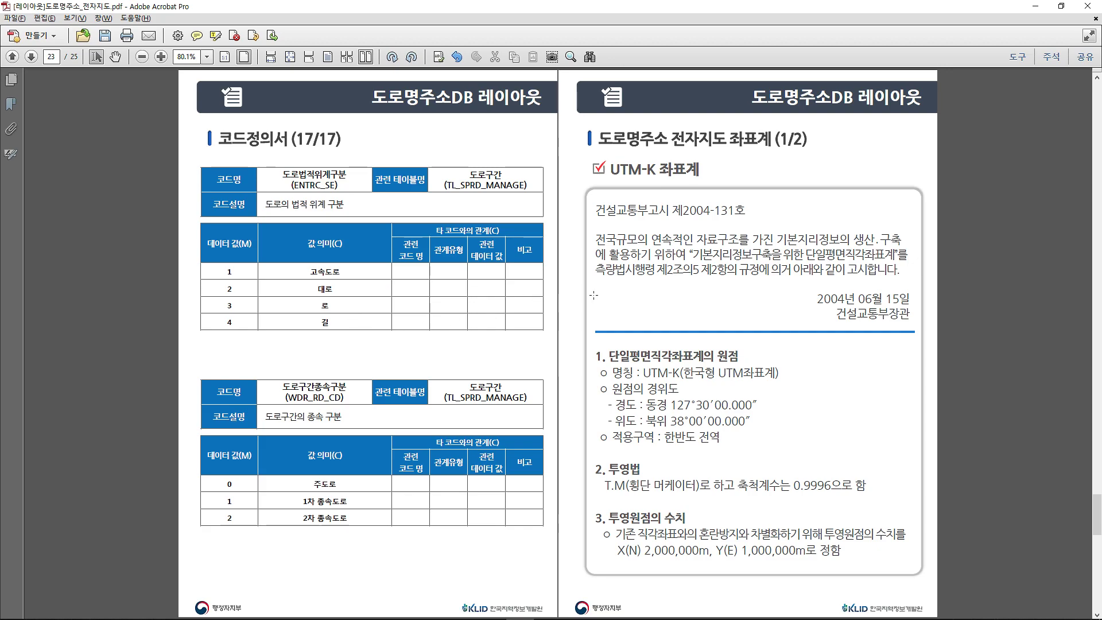
Examine the UTM-K origin, projection method and spheroid settings on the coordinate system pages, and return to the document's first page.
{"action": "scroll", "coordinate": [633, 271], "scroll_direction": "down", "scroll_amount": 1}
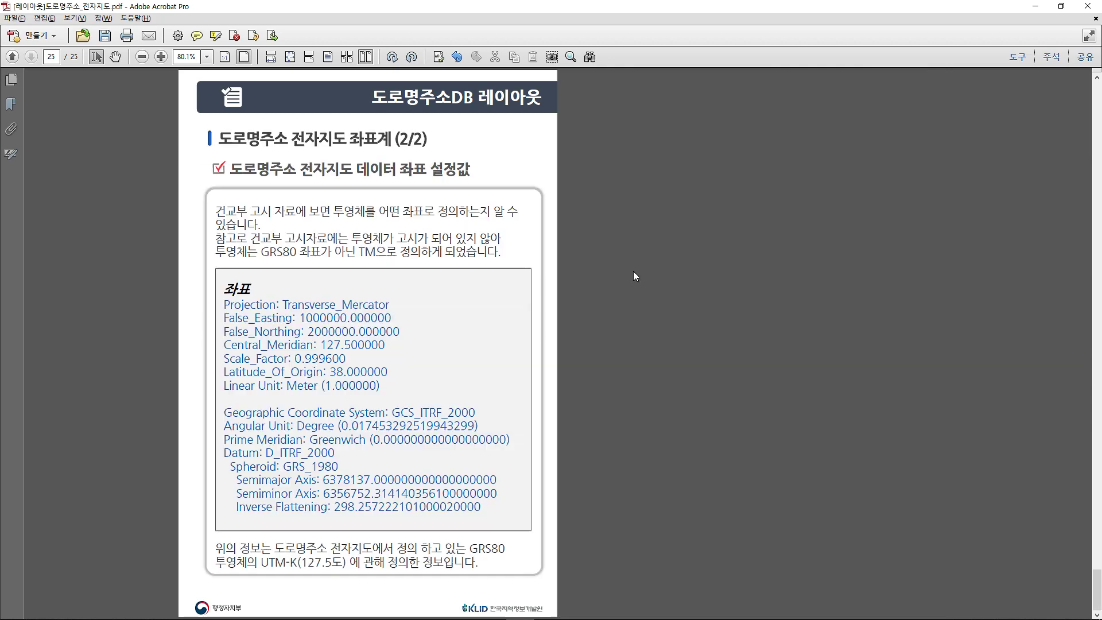
{"action": "scroll", "coordinate": [633, 270], "scroll_direction": "up", "scroll_amount": 1}
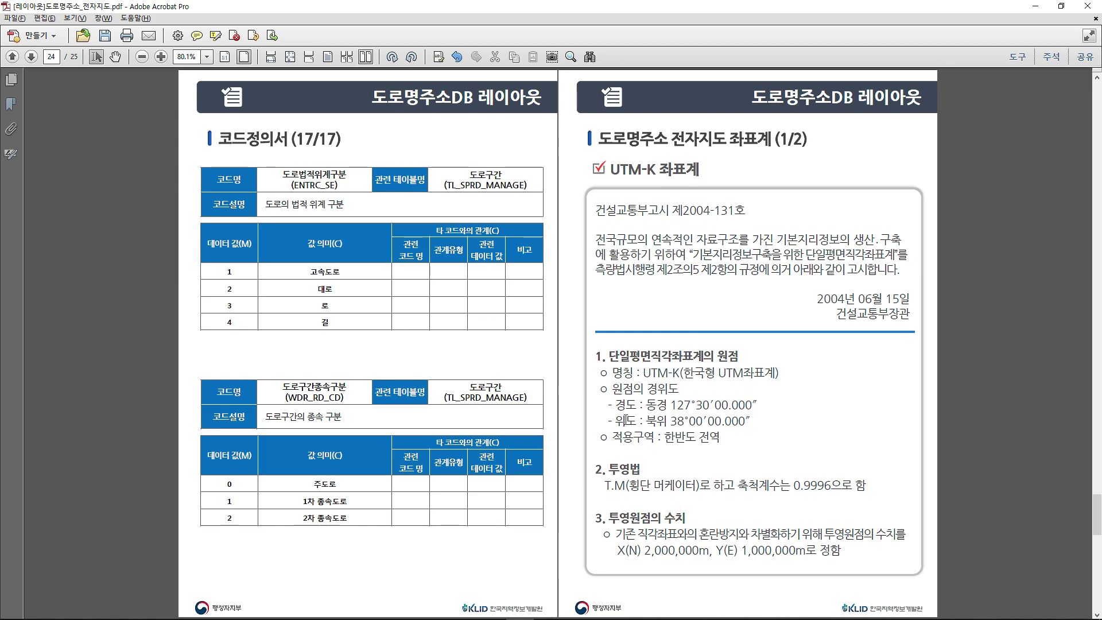
{"action": "left_click_drag", "start_coordinate": [616, 404], "coordinate": [781, 419]}
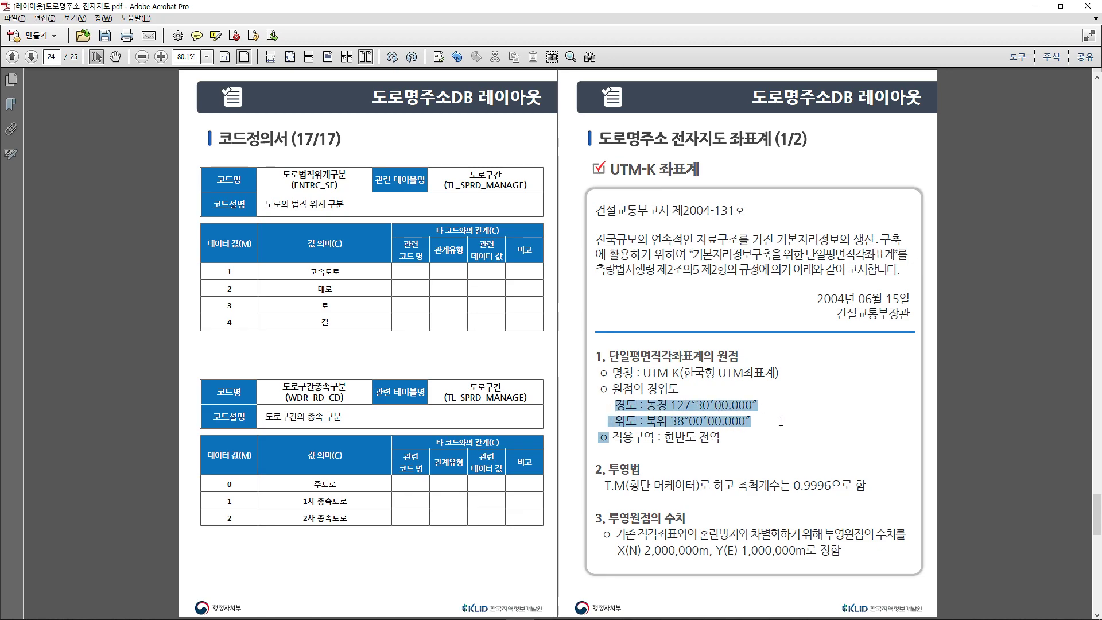
{"action": "left_click", "coordinate": [760, 446]}
{"action": "left_click", "coordinate": [705, 448]}
{"action": "left_click_drag", "start_coordinate": [623, 445], "coordinate": [708, 443]}
{"action": "left_click", "coordinate": [708, 443]}
{"action": "left_click_drag", "start_coordinate": [609, 486], "coordinate": [691, 488]}
{"action": "left_click", "coordinate": [691, 488]}
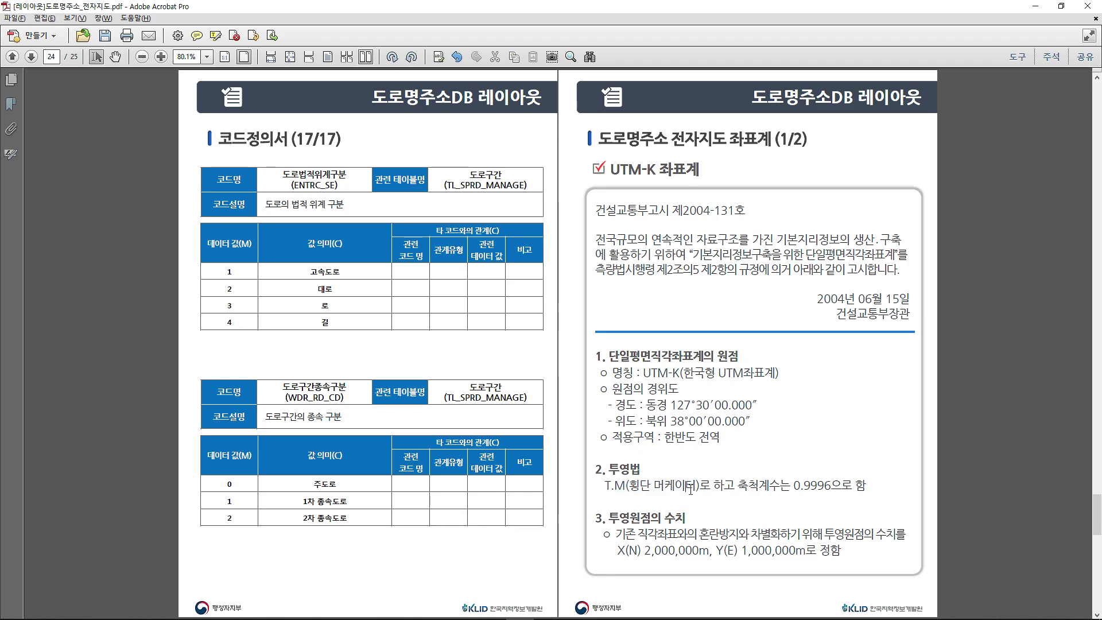
{"action": "scroll", "coordinate": [690, 491], "scroll_direction": "down", "scroll_amount": 3}
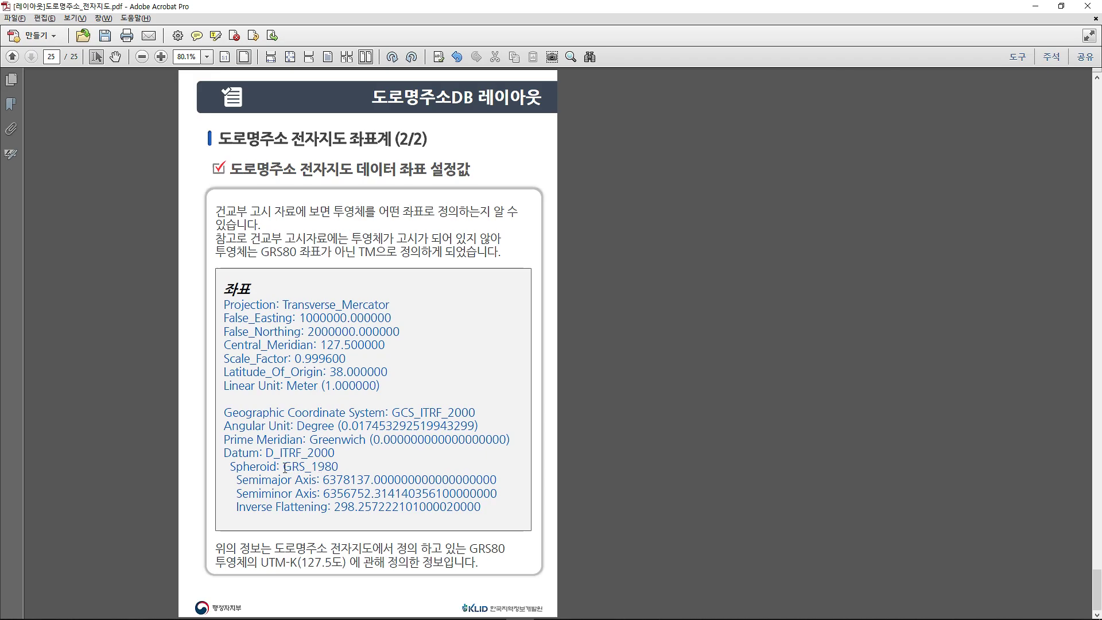
{"action": "left_click_drag", "start_coordinate": [230, 467], "coordinate": [343, 453]}
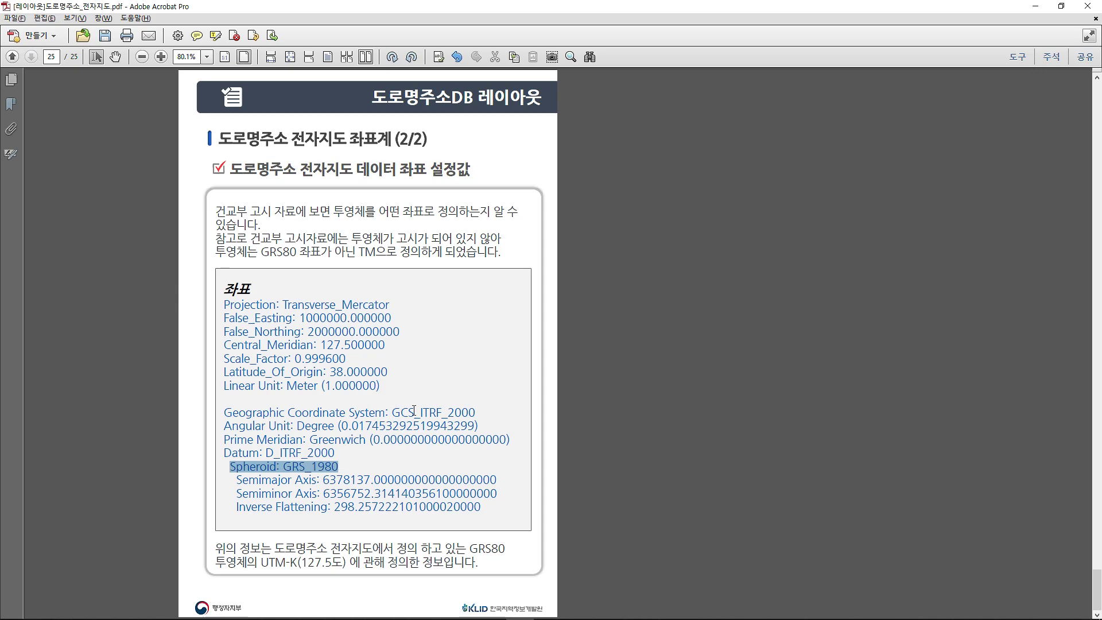
{"action": "left_click", "coordinate": [370, 437]}
{"action": "scroll", "coordinate": [442, 379], "scroll_direction": "up", "scroll_amount": 1}
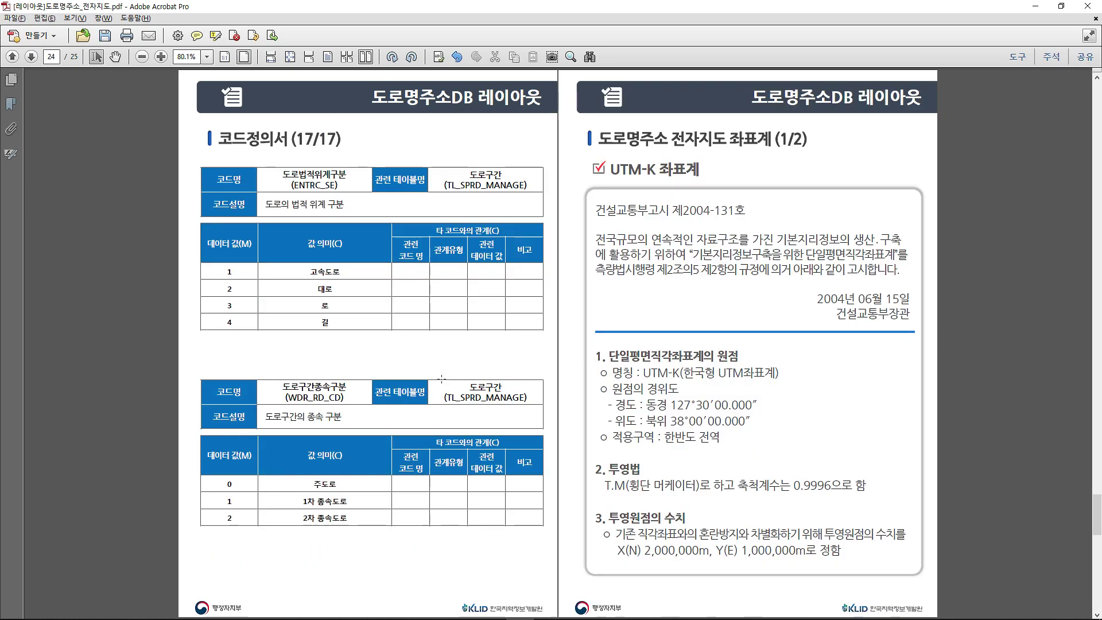
{"action": "scroll", "coordinate": [445, 330], "scroll_direction": "up", "scroll_amount": 5}
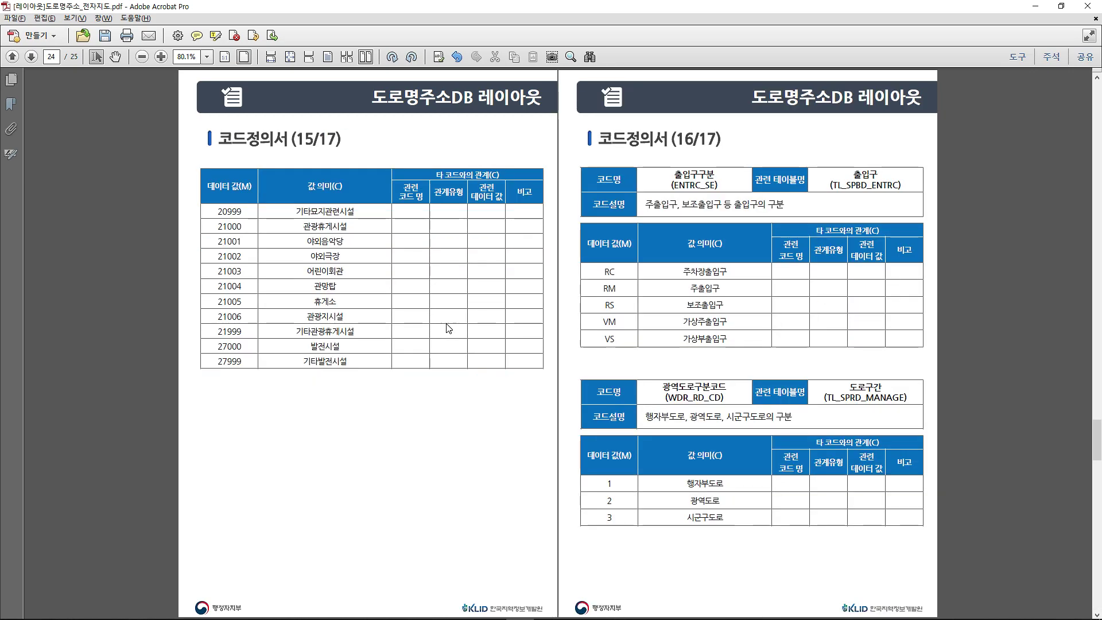
{"action": "scroll", "coordinate": [453, 332], "scroll_direction": "up", "scroll_amount": 7}
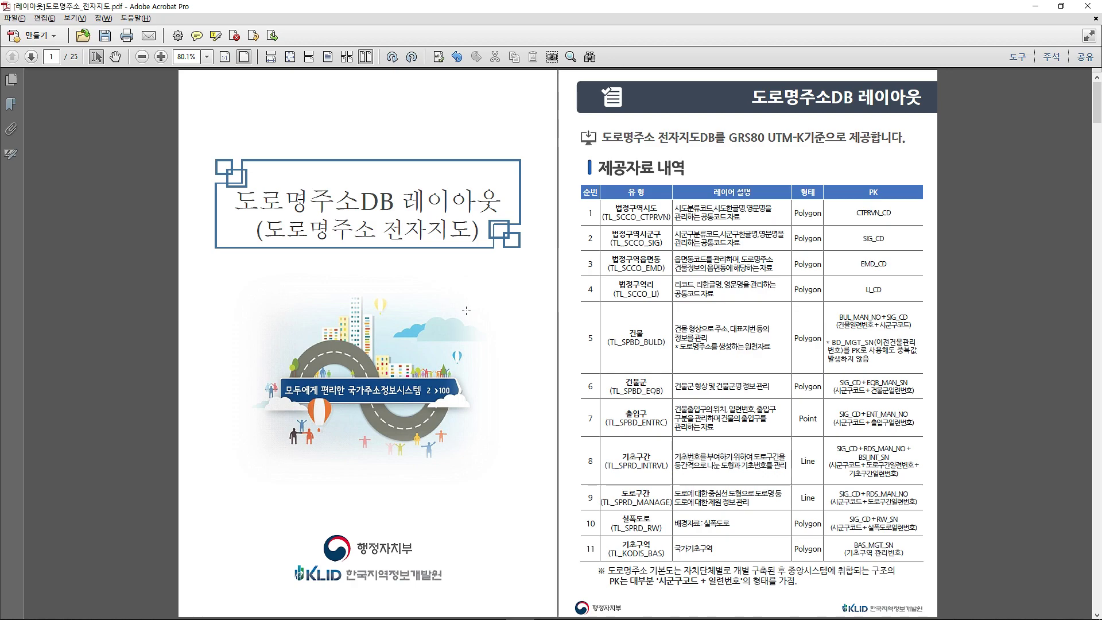
Switch to ArcMap and go through the shapefiles in the 11000_서울시 folder from TL_KODIS_BAS.shp to TL_SPBD_BULD.shp.
{"action": "key", "text": "alt+Tab"}
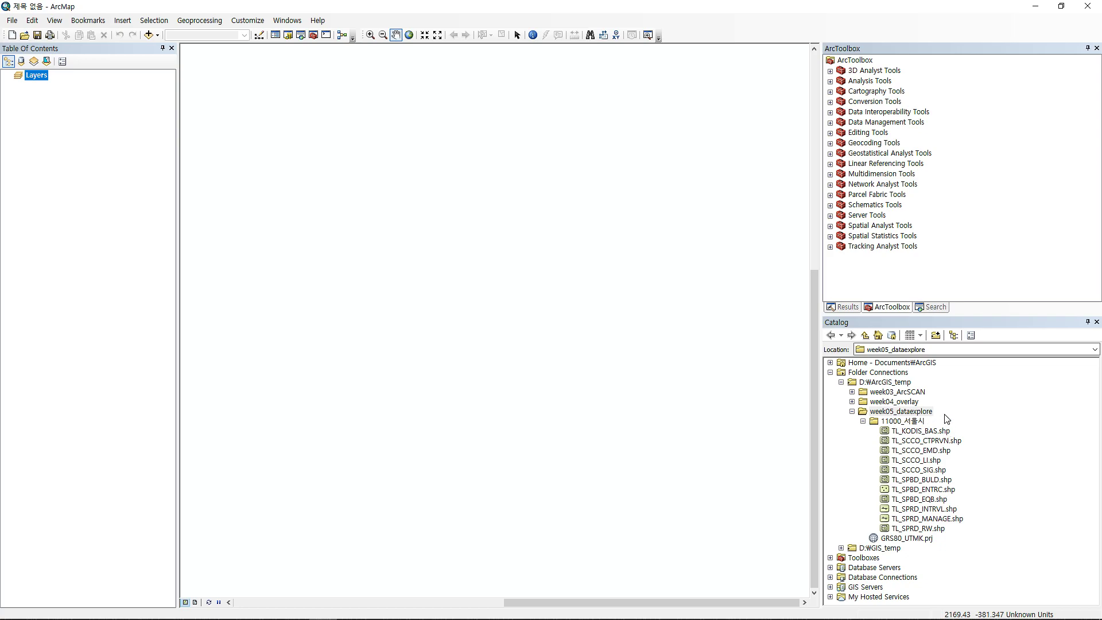
{"action": "left_click", "coordinate": [917, 422]}
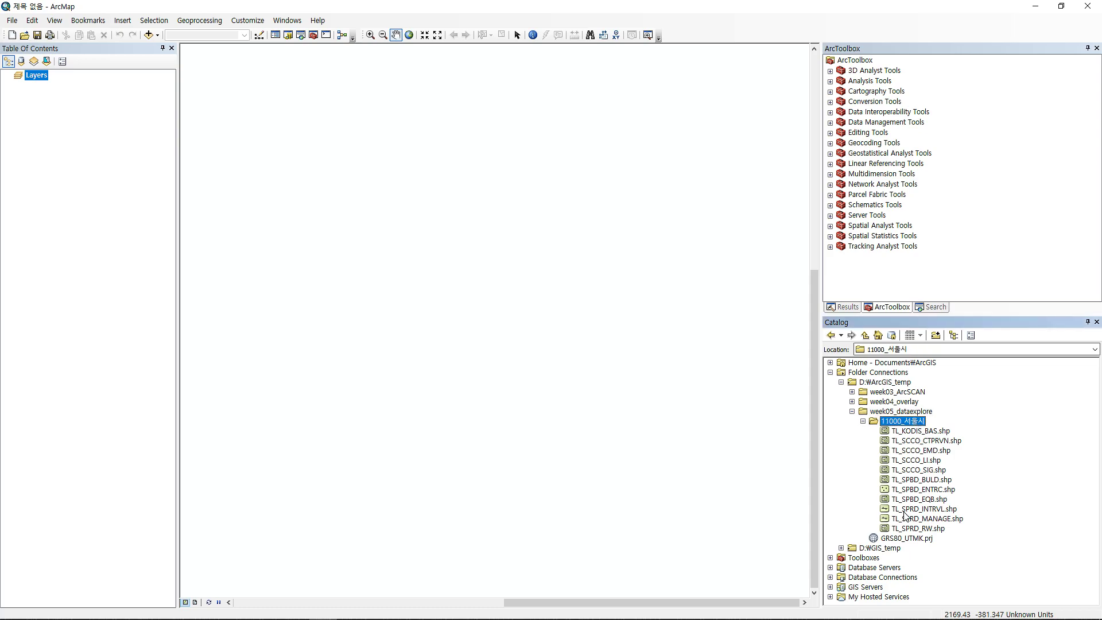
{"action": "left_click", "coordinate": [914, 432]}
{"action": "left_click", "coordinate": [916, 441]}
{"action": "left_click", "coordinate": [917, 451]}
{"action": "left_click", "coordinate": [917, 461]}
{"action": "left_click", "coordinate": [918, 470]}
{"action": "left_click", "coordinate": [918, 480]}
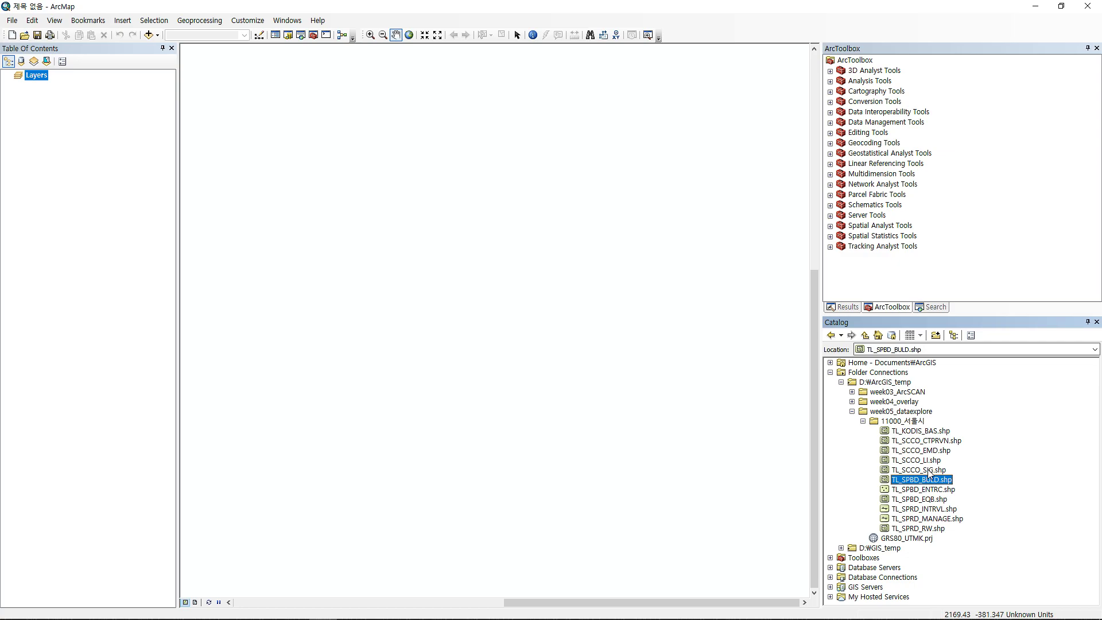
Go through the shapefiles in the 11000_서울시 folder from TL_SCCO_EMD.shp to TL_SPRD_RW.shp, and the GRS80_UTMK.prj file.
{"action": "left_click", "coordinate": [948, 450]}
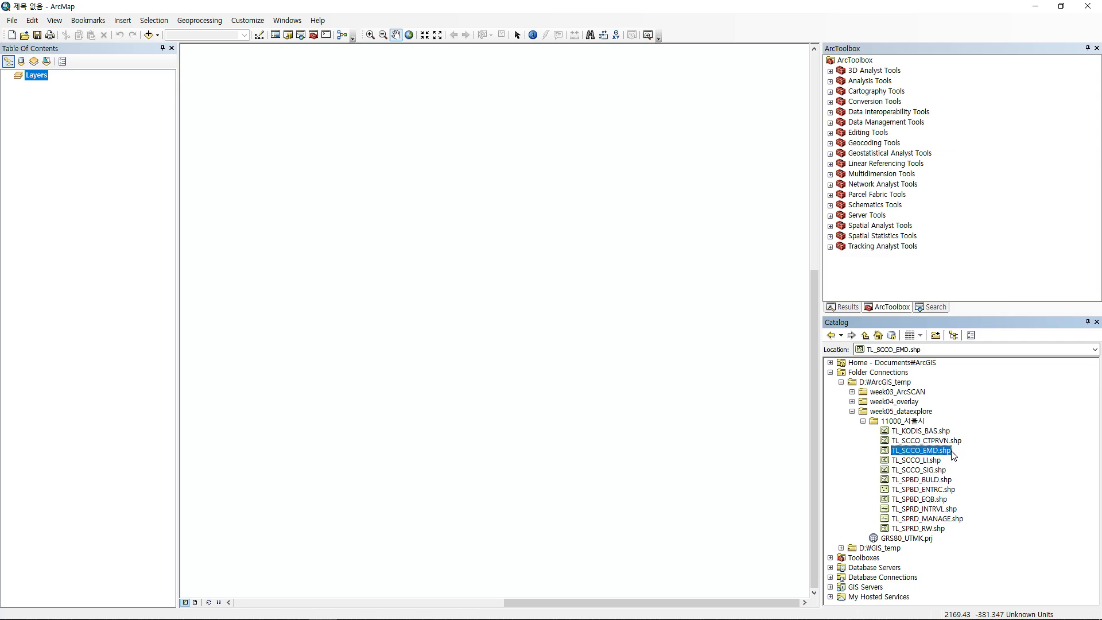
{"action": "left_click", "coordinate": [939, 460]}
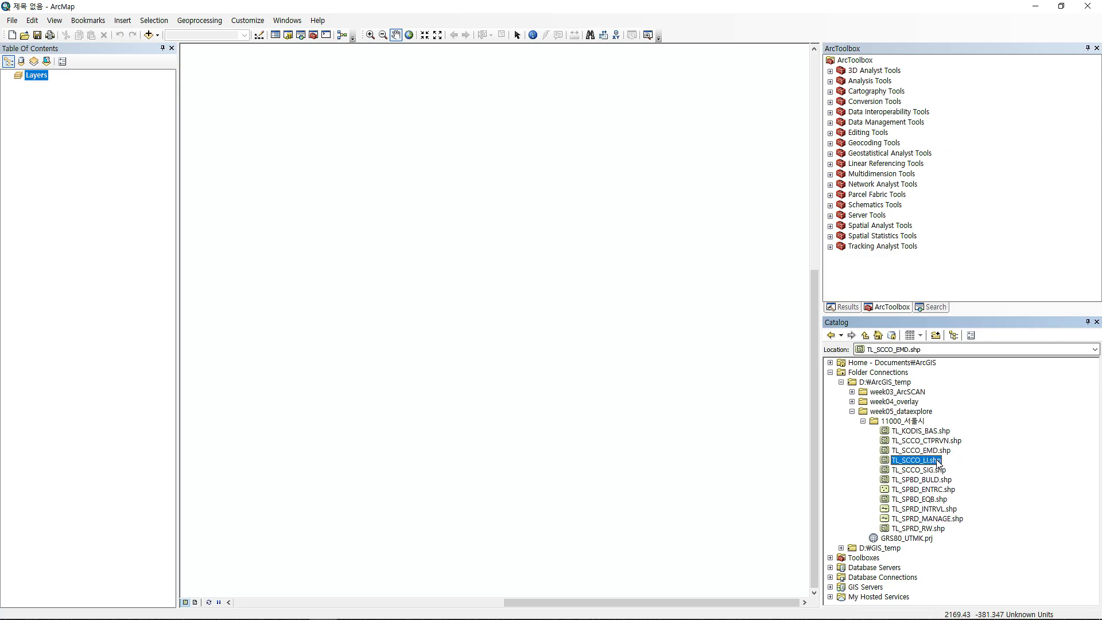
{"action": "left_click", "coordinate": [942, 471]}
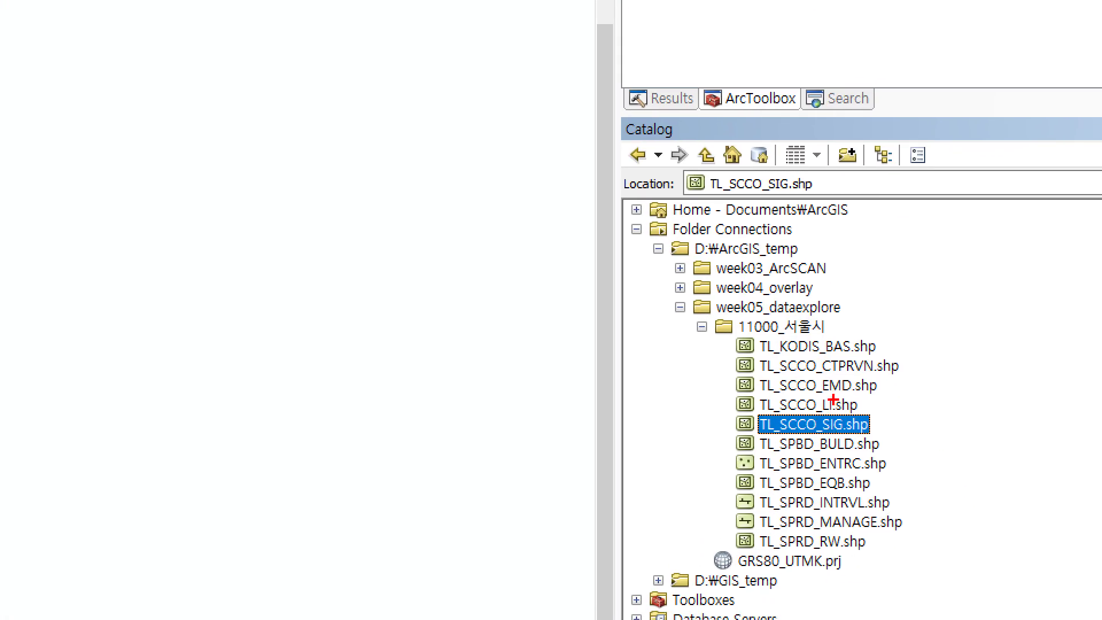
{"action": "mouse_move", "coordinate": [830, 395]}
{"action": "left_mouse_down"}
{"action": "mouse_move", "coordinate": [853, 395]}
{"action": "mouse_move", "coordinate": [839, 416]}
{"action": "left_mouse_up"}
{"action": "mouse_move", "coordinate": [831, 454]}
{"action": "left_mouse_down"}
{"action": "mouse_move", "coordinate": [866, 453]}
{"action": "mouse_move", "coordinate": [863, 491]}
{"action": "mouse_move", "coordinate": [903, 529]}
{"action": "left_mouse_up"}
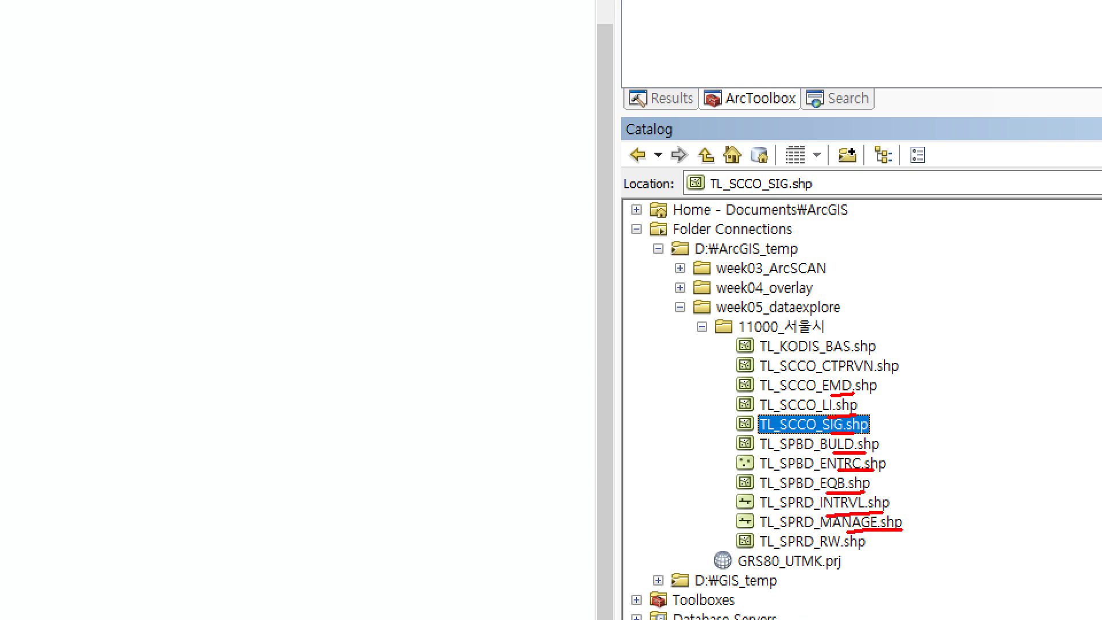
{"action": "left_click_drag", "start_coordinate": [823, 548], "coordinate": [877, 547]}
{"action": "left_click_drag", "start_coordinate": [739, 572], "coordinate": [800, 571]}
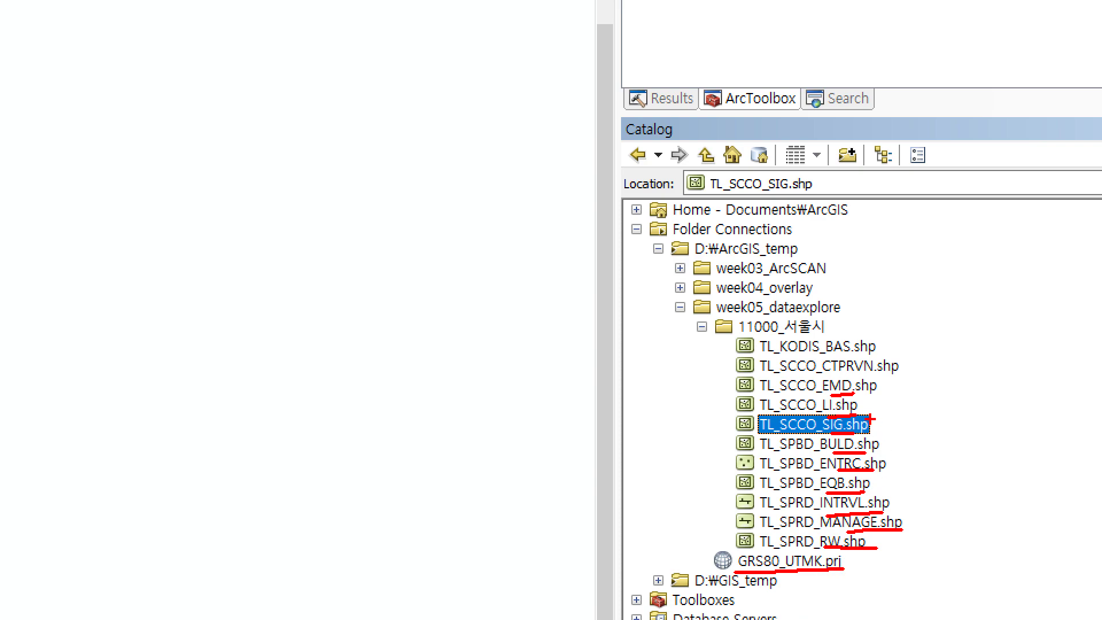
{"action": "key", "text": "Escape"}
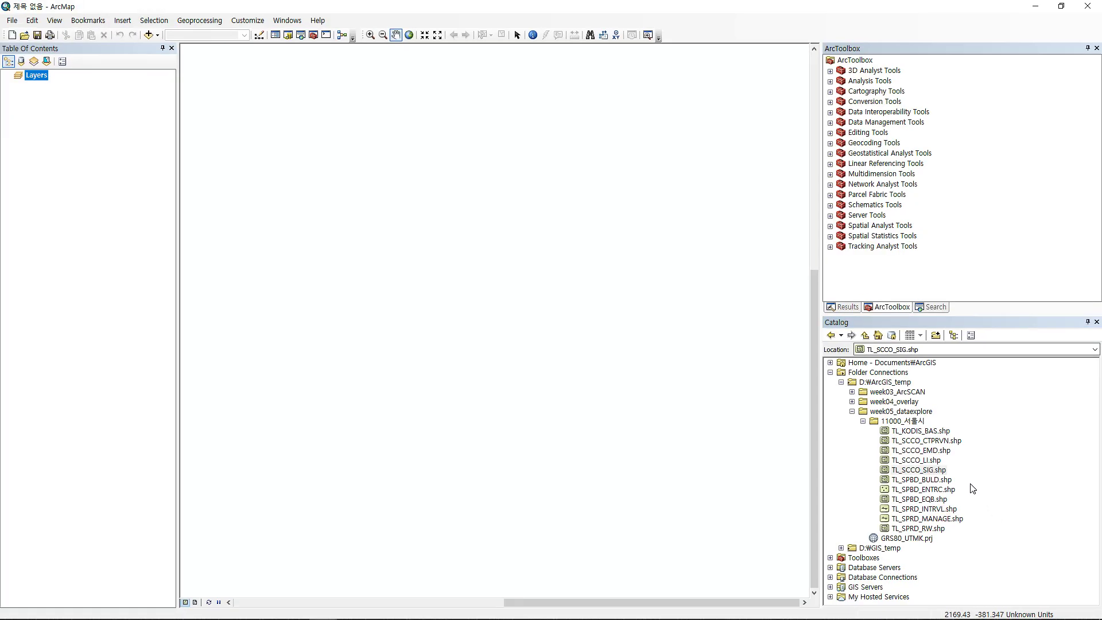
Add TL_SCCO_EMD.shp to the map and dismiss the unknown spatial reference warning for the rest of the session.
{"action": "left_click", "coordinate": [931, 451]}
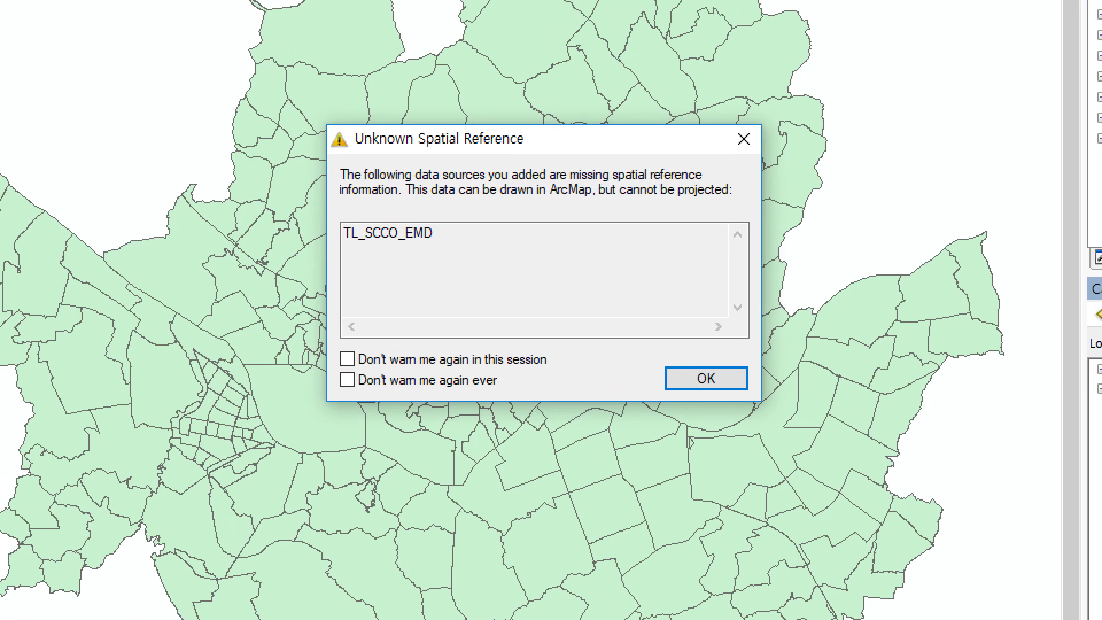
{"action": "left_click_drag", "start_coordinate": [358, 155], "coordinate": [540, 149]}
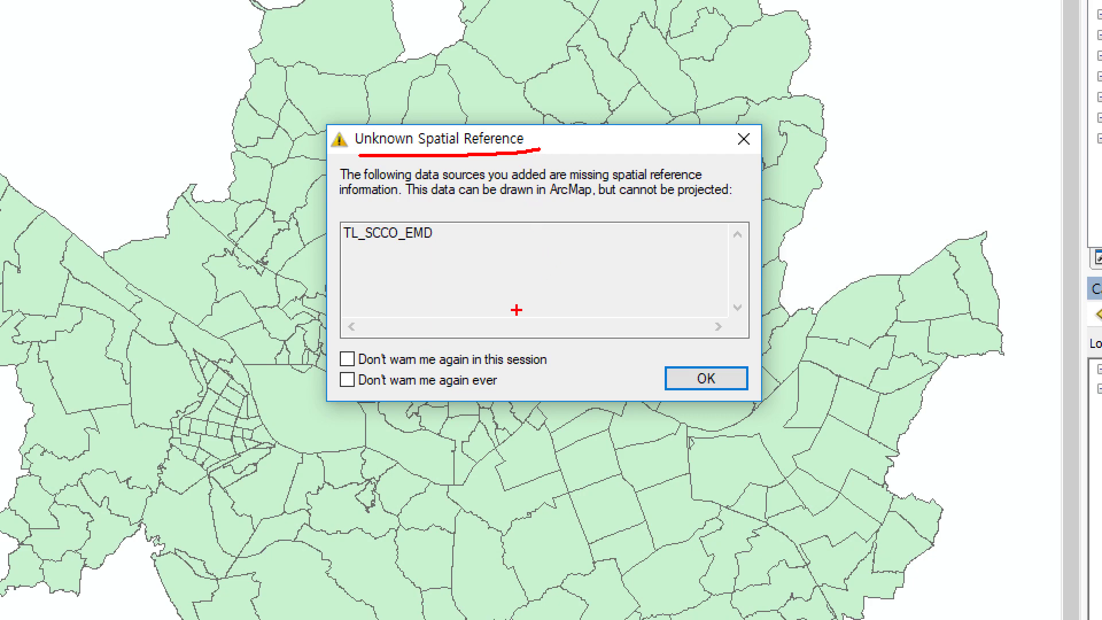
{"action": "key", "text": "Escape"}
{"action": "left_click", "coordinate": [545, 363]}
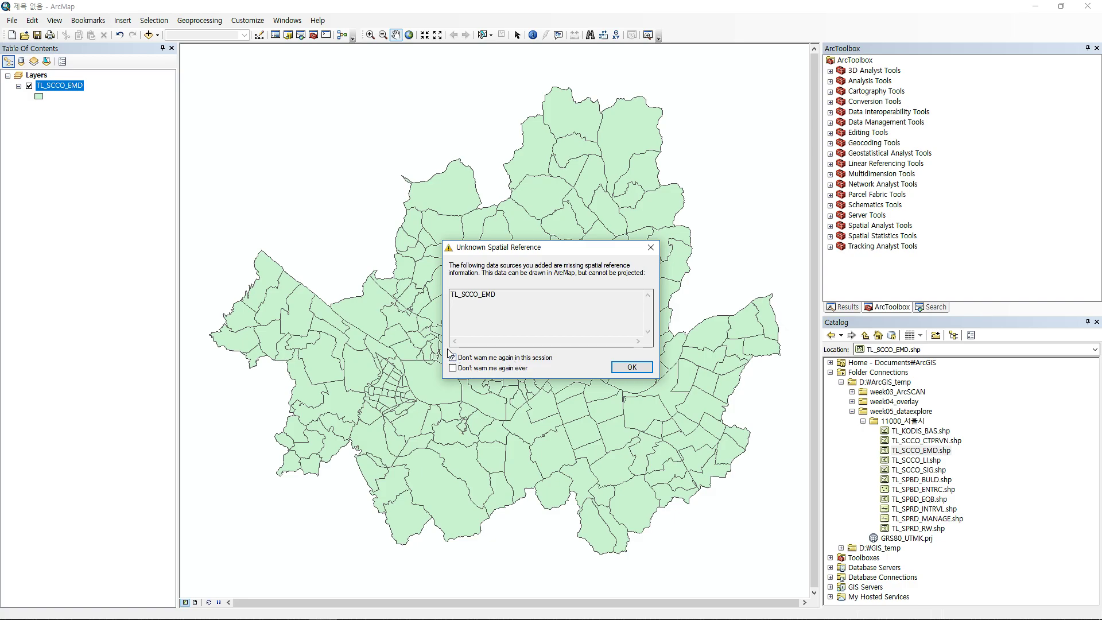
{"action": "left_click", "coordinate": [616, 372]}
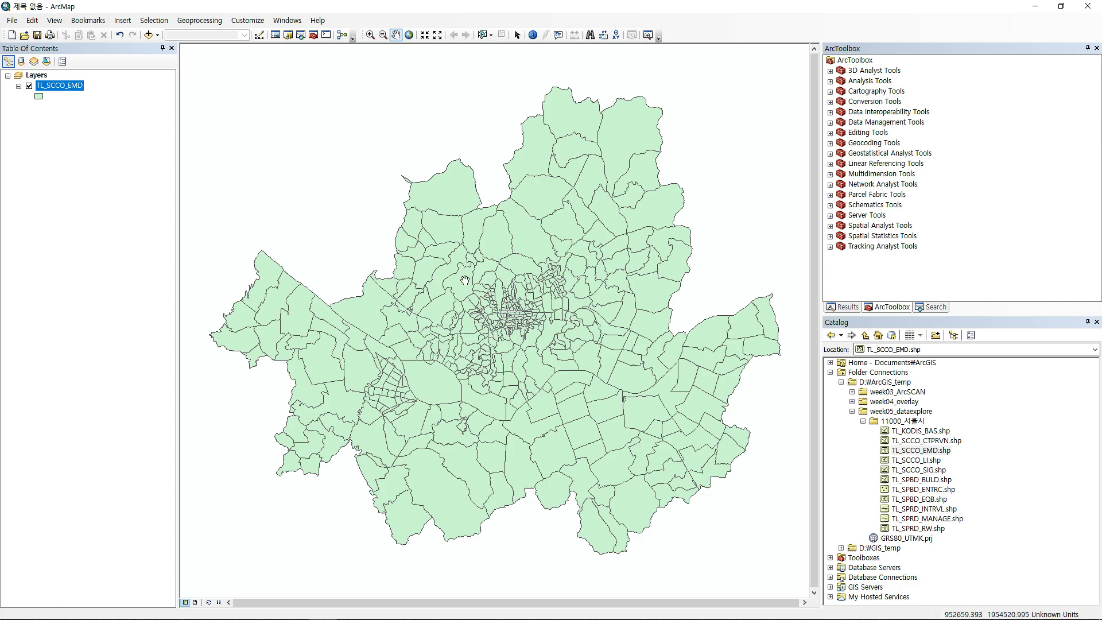
Symbolize the TL_SCCO_EMD layer with a light gray fill and a white outline of width 0.1.
{"action": "left_click", "coordinate": [39, 96]}
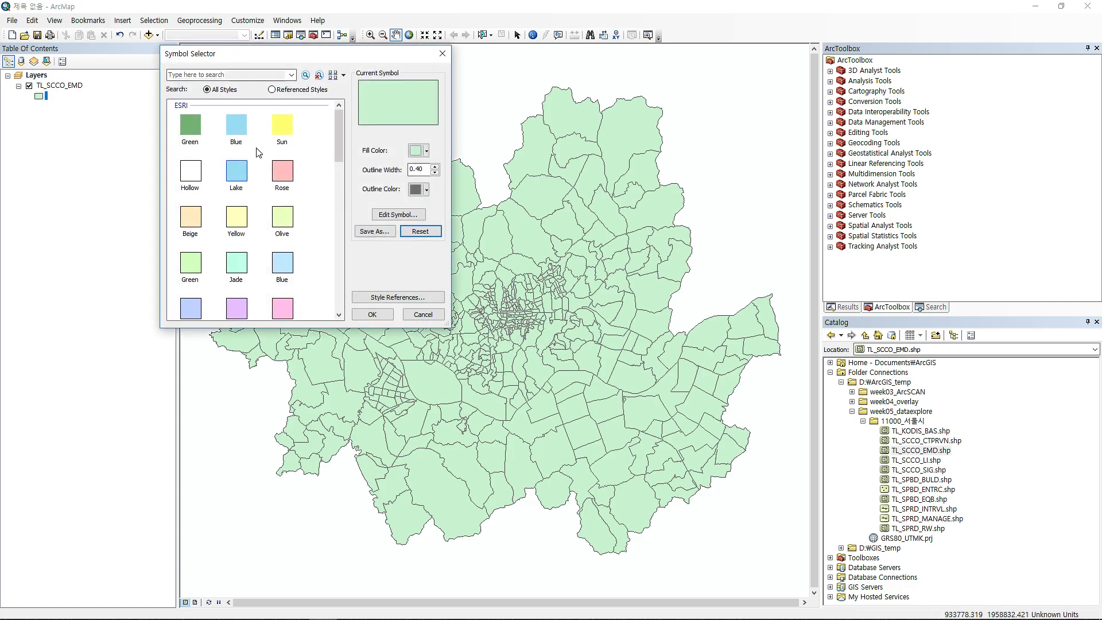
{"action": "left_click", "coordinate": [181, 120]}
{"action": "left_click", "coordinate": [427, 150]}
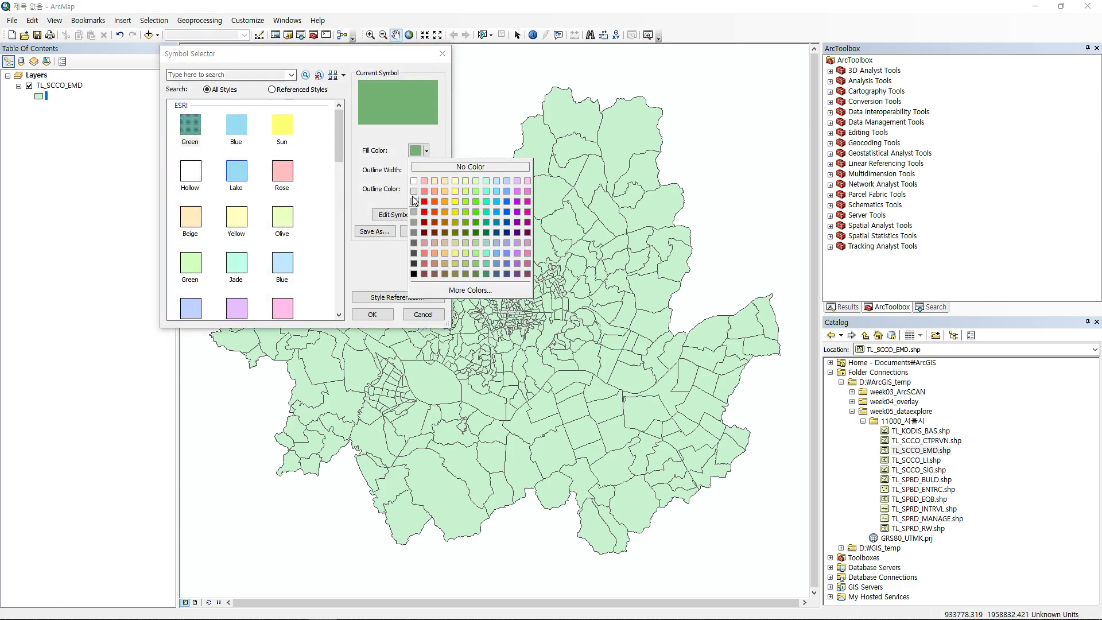
{"action": "left_click", "coordinate": [418, 200]}
{"action": "left_click", "coordinate": [427, 189]}
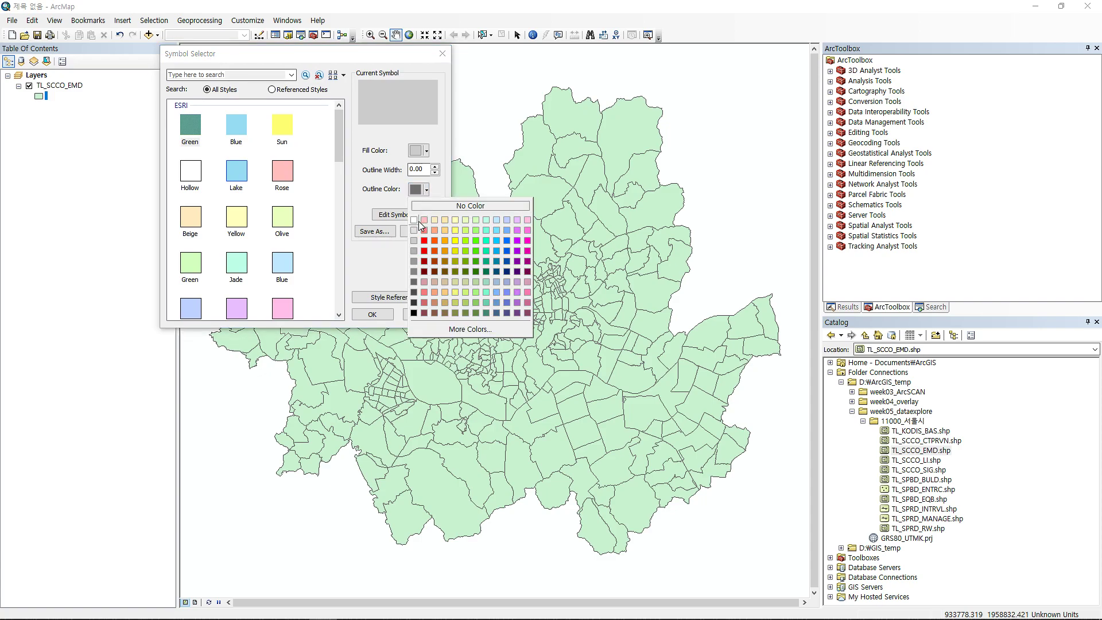
{"action": "left_click", "coordinate": [415, 221]}
{"action": "left_click_drag", "start_coordinate": [425, 169], "coordinate": [386, 167]}
{"action": "type", "text": "0.1"}
{"action": "key", "text": "Return"}
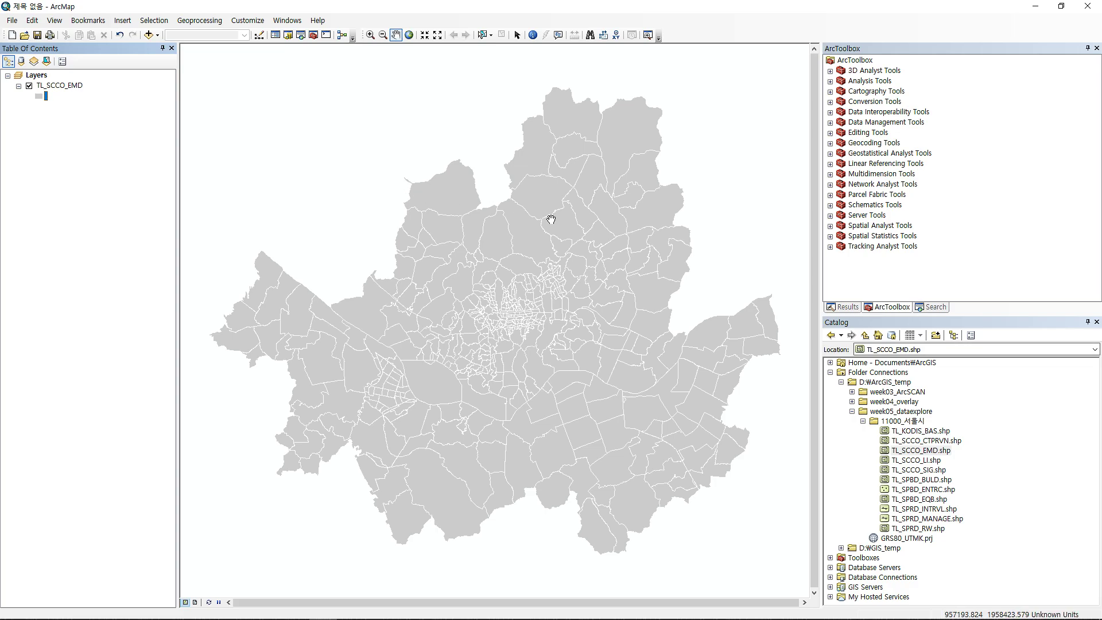
Add TL_SCCO_SIG.shp to the map and symbolize it with a light gray fill and a thick dark gray outline.
{"action": "left_click_drag", "start_coordinate": [899, 470], "coordinate": [691, 448]}
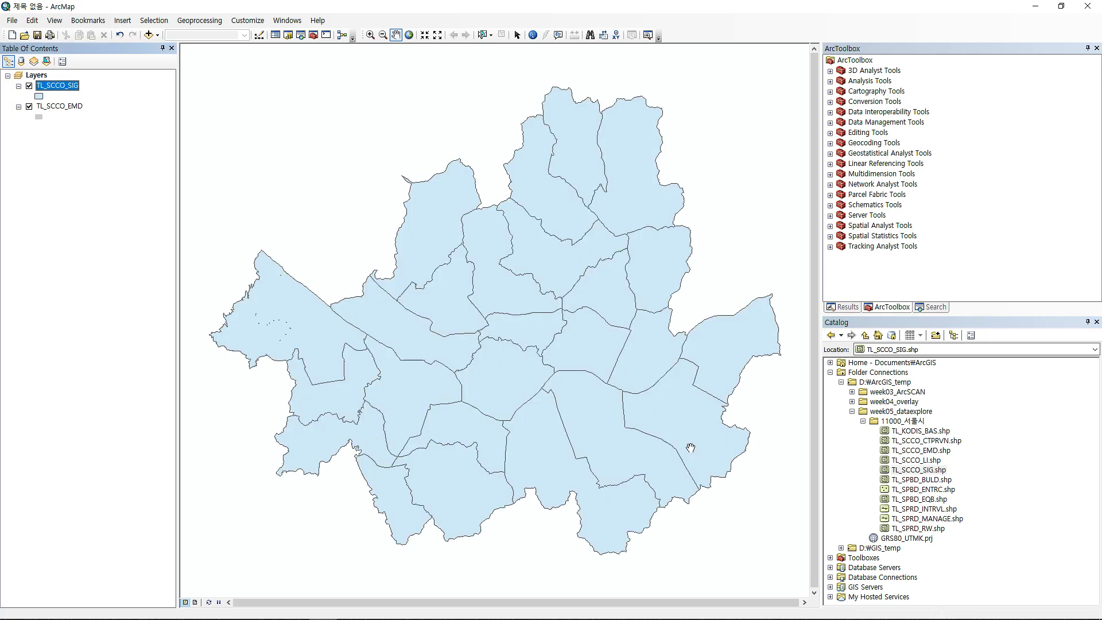
{"action": "double_click", "coordinate": [39, 96]}
{"action": "left_click", "coordinate": [190, 125]}
{"action": "left_click", "coordinate": [419, 151]}
{"action": "left_click", "coordinate": [419, 206]}
{"action": "left_click", "coordinate": [435, 167]}
{"action": "left_click", "coordinate": [376, 313]}
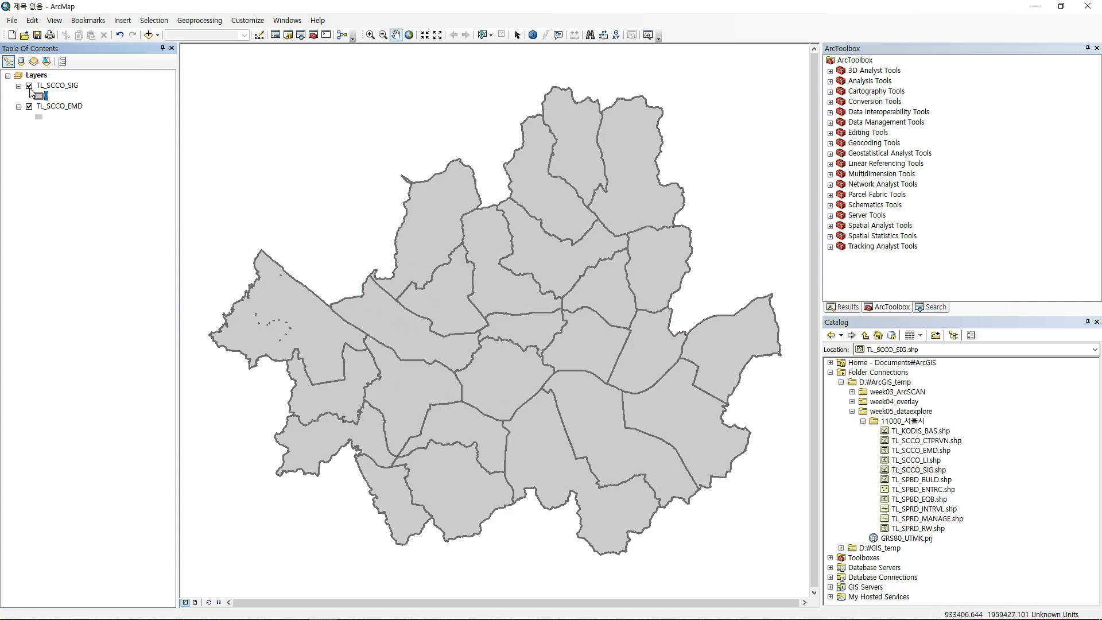
Toggle the visibility of TL_SCCO_SIG to compare its district boundaries with the TL_SCCO_EMD layer beneath.
{"action": "left_click", "coordinate": [30, 86]}
{"action": "left_click", "coordinate": [29, 86]}
{"action": "left_click", "coordinate": [30, 85]}
{"action": "left_click", "coordinate": [29, 86]}
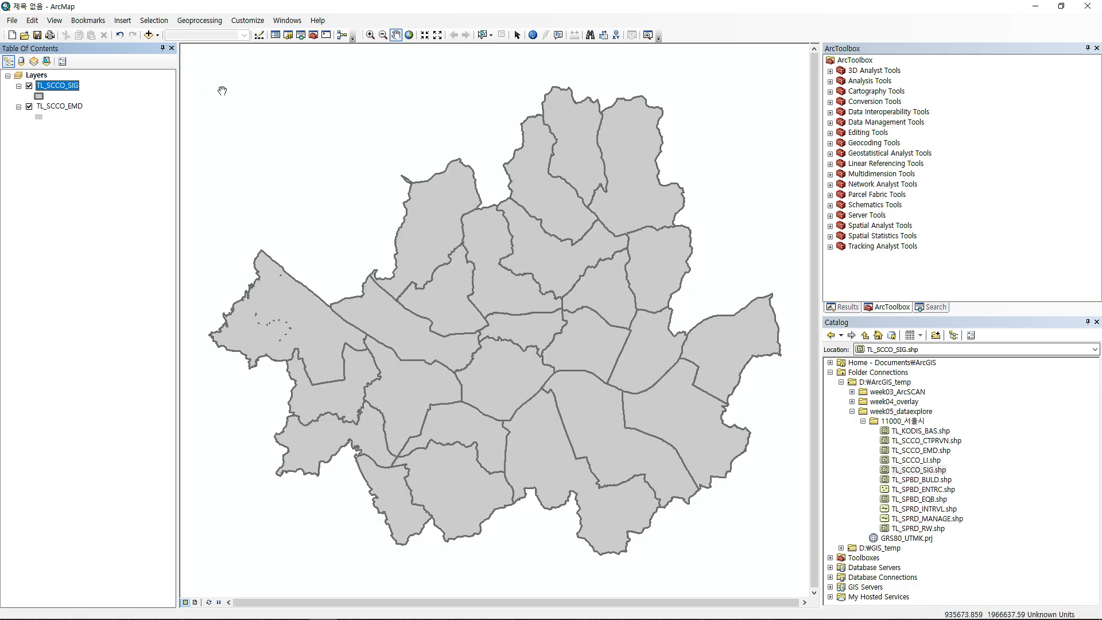
Examine the small scattered polygons inside the westernmost district up close, and return to the full map extent.
{"action": "left_click", "coordinate": [371, 35]}
{"action": "left_click_drag", "start_coordinate": [253, 306], "coordinate": [283, 348]}
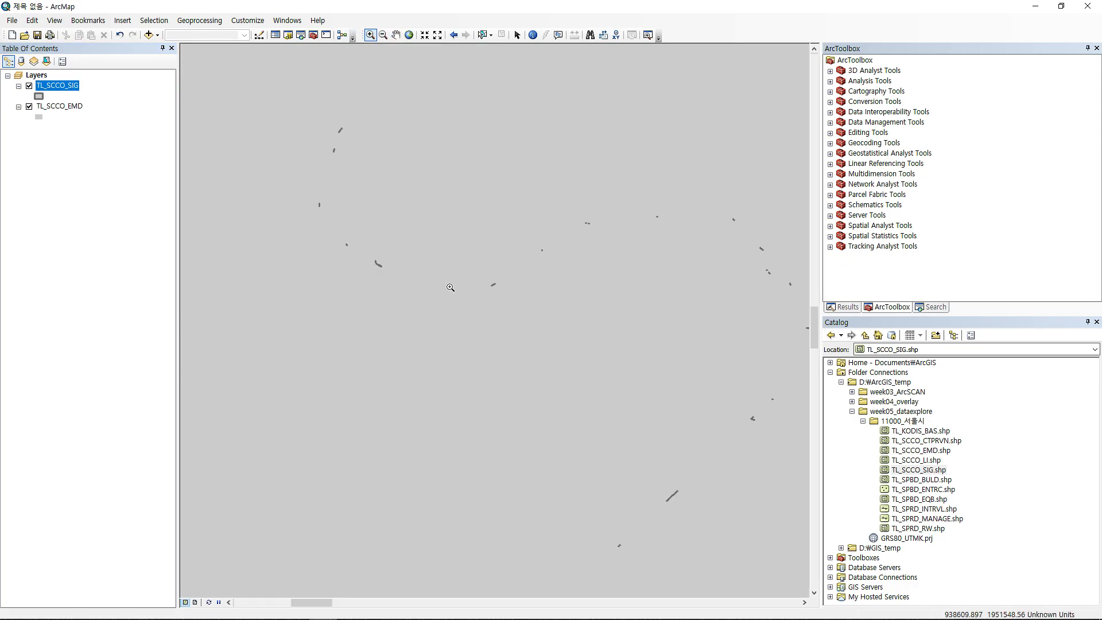
{"action": "left_click", "coordinate": [410, 36]}
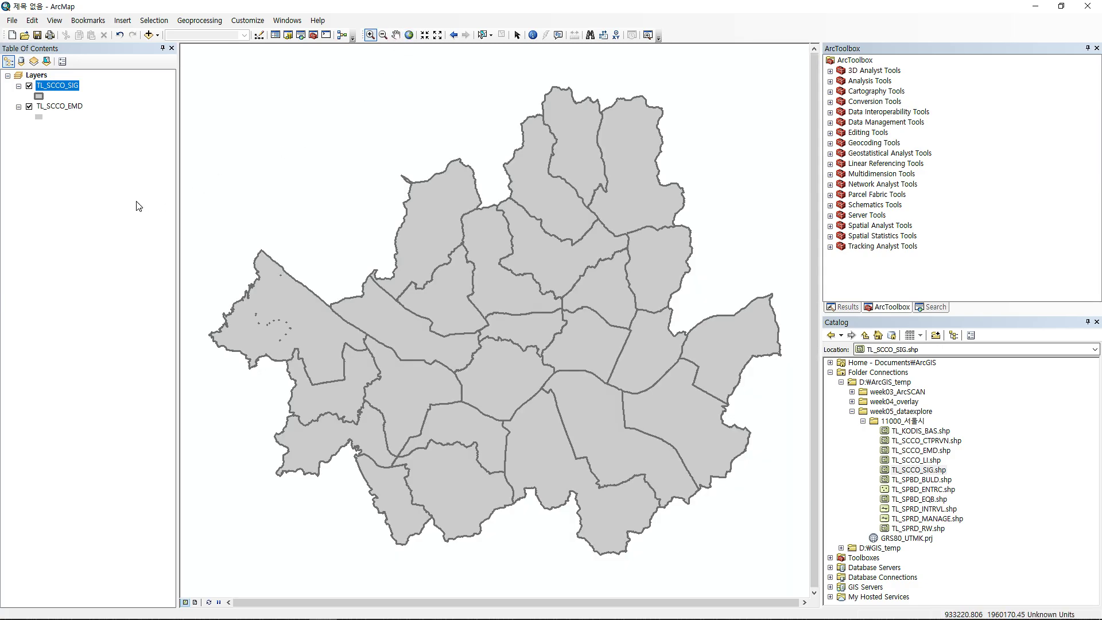
{"action": "right_click", "coordinate": [127, 201]}
{"action": "left_click", "coordinate": [122, 192]}
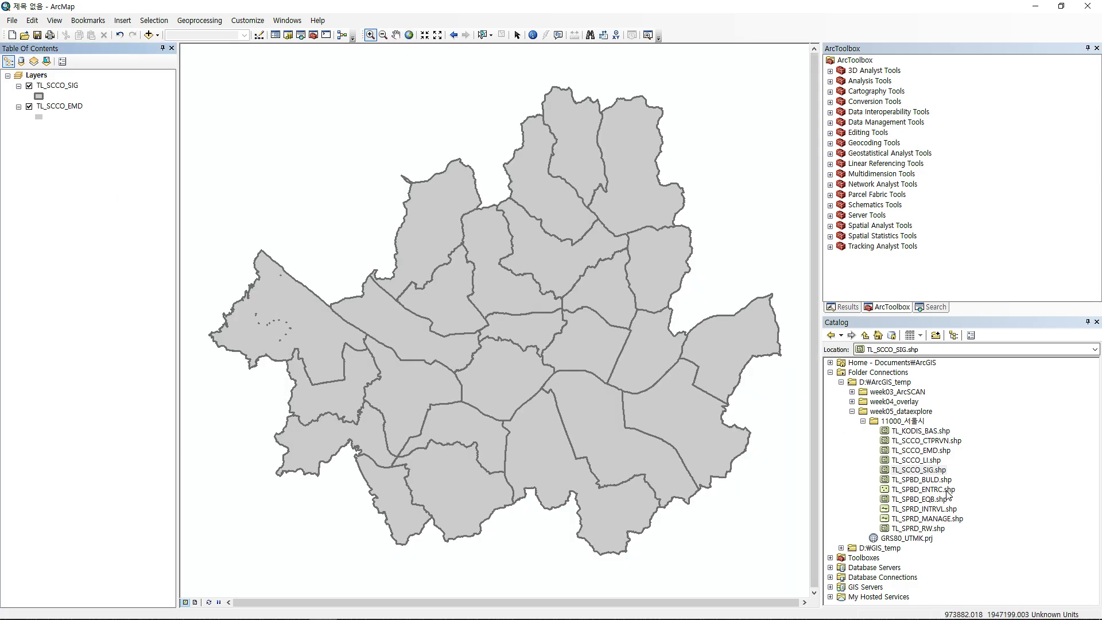
Add TL_SCCO_LI.shp to the map and zoom to the layer's extent.
{"action": "left_click", "coordinate": [935, 480]}
{"action": "left_click_drag", "start_coordinate": [934, 460], "coordinate": [697, 453]}
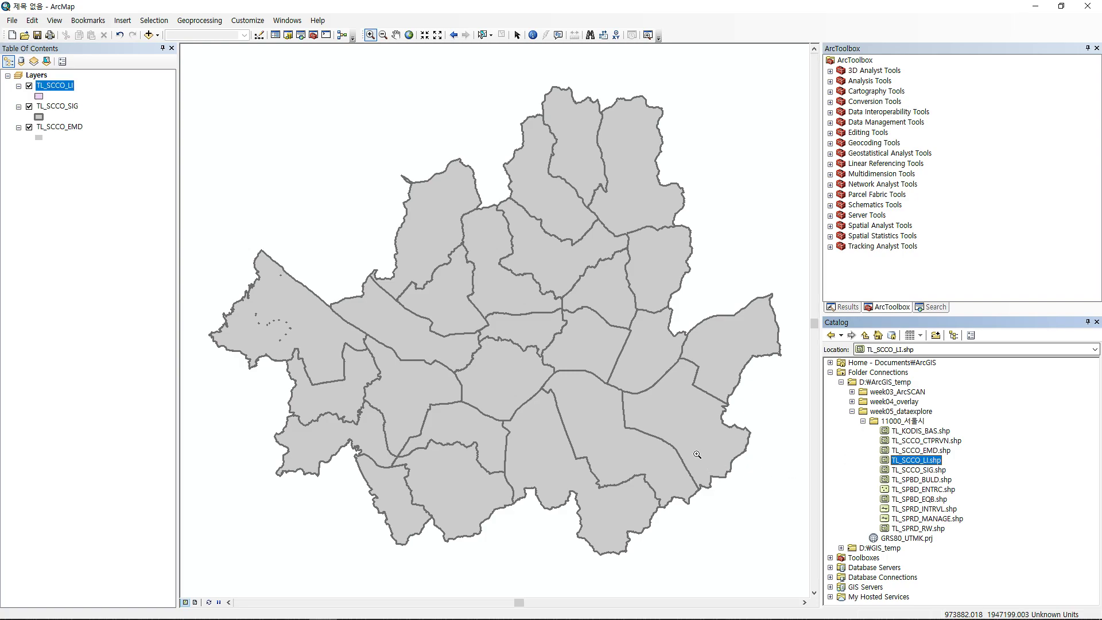
{"action": "right_click", "coordinate": [55, 87]}
{"action": "key", "text": "z"}
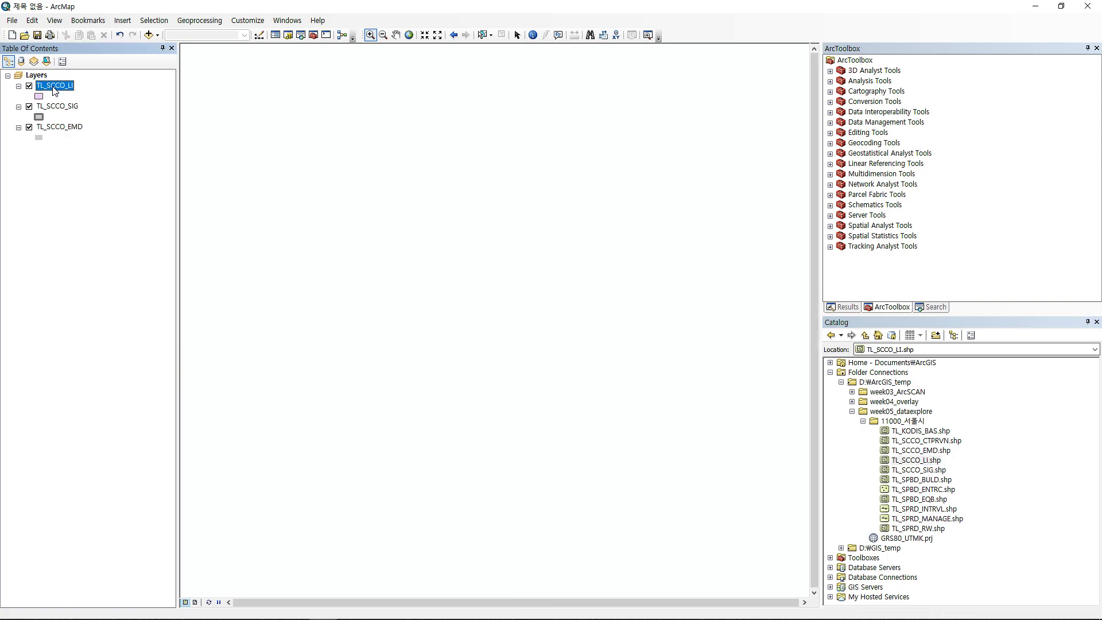
Review the Zoom To Layer option for TL_SCCO_LI and remove that layer from the map.
{"action": "right_click", "coordinate": [53, 88]}
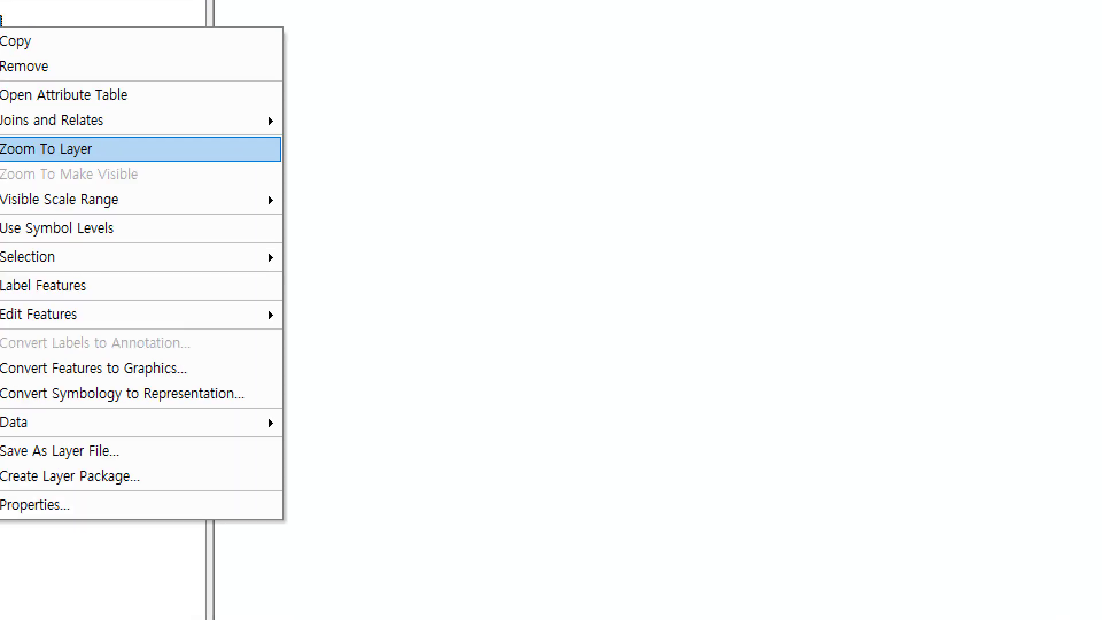
{"action": "left_click_drag", "start_coordinate": [115, 180], "coordinate": [233, 178]}
{"action": "key", "text": "Escape"}
{"action": "right_click", "coordinate": [92, 46]}
{"action": "left_click", "coordinate": [90, 46]}
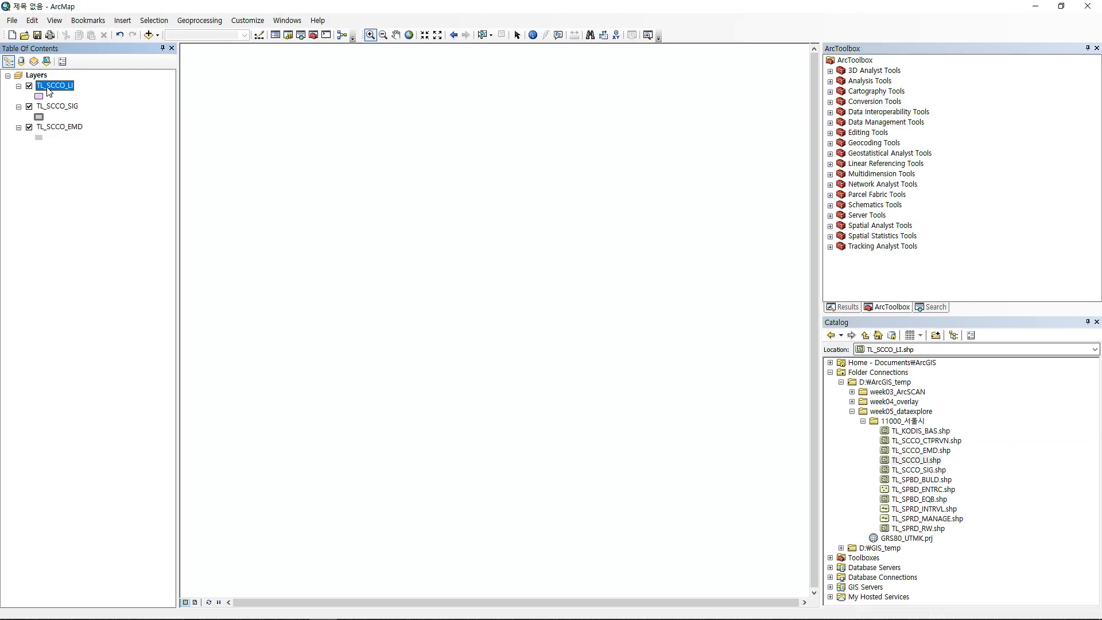
{"action": "right_click", "coordinate": [40, 87]}
{"action": "left_click", "coordinate": [70, 107]}
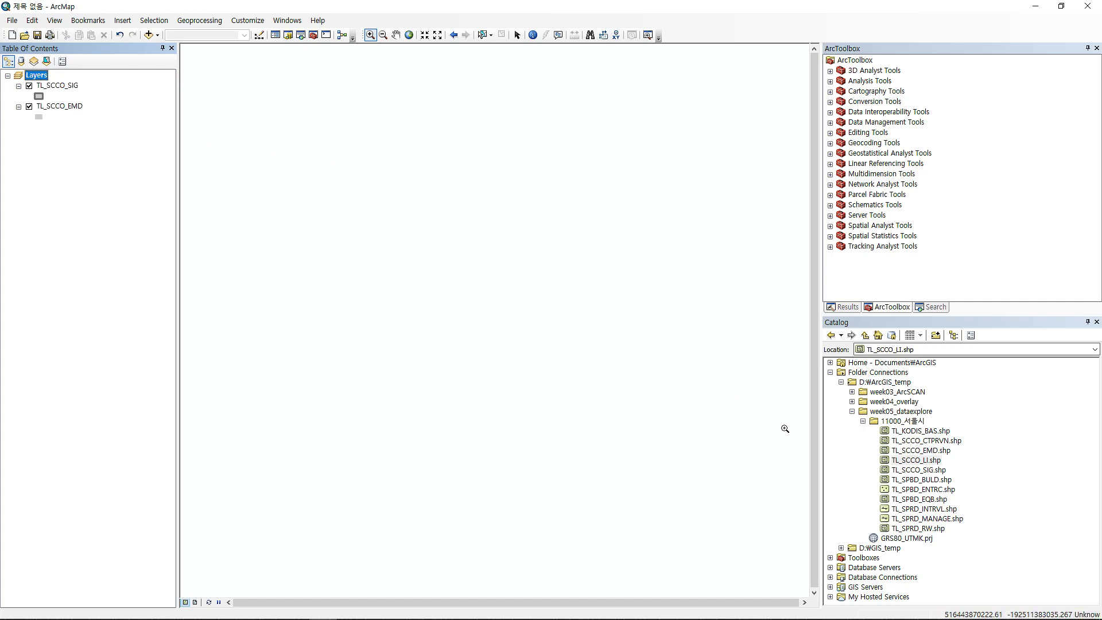
Zoom to the extent of the TL_SCCO_EMD layer and hide the TL_SCCO_SIG layer.
{"action": "right_click", "coordinate": [67, 108]}
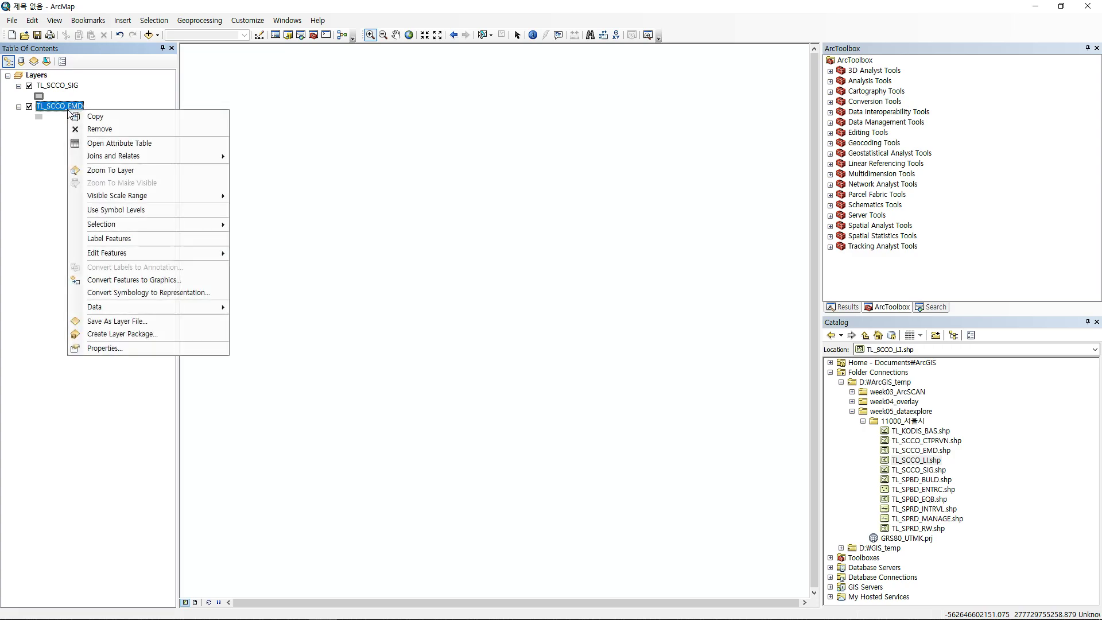
{"action": "key", "text": "z"}
{"action": "left_click", "coordinate": [29, 86]}
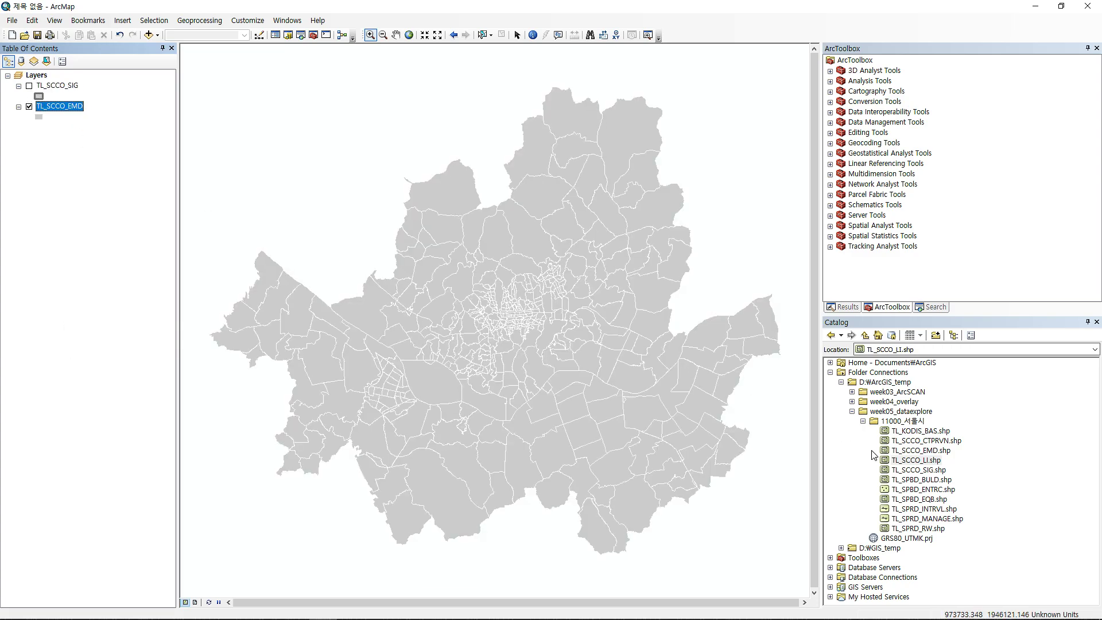
Add TL_SPBD_BULD.shp to the map and symbolize the buildings with a medium gray fill and outline width 0.
{"action": "left_click", "coordinate": [913, 481]}
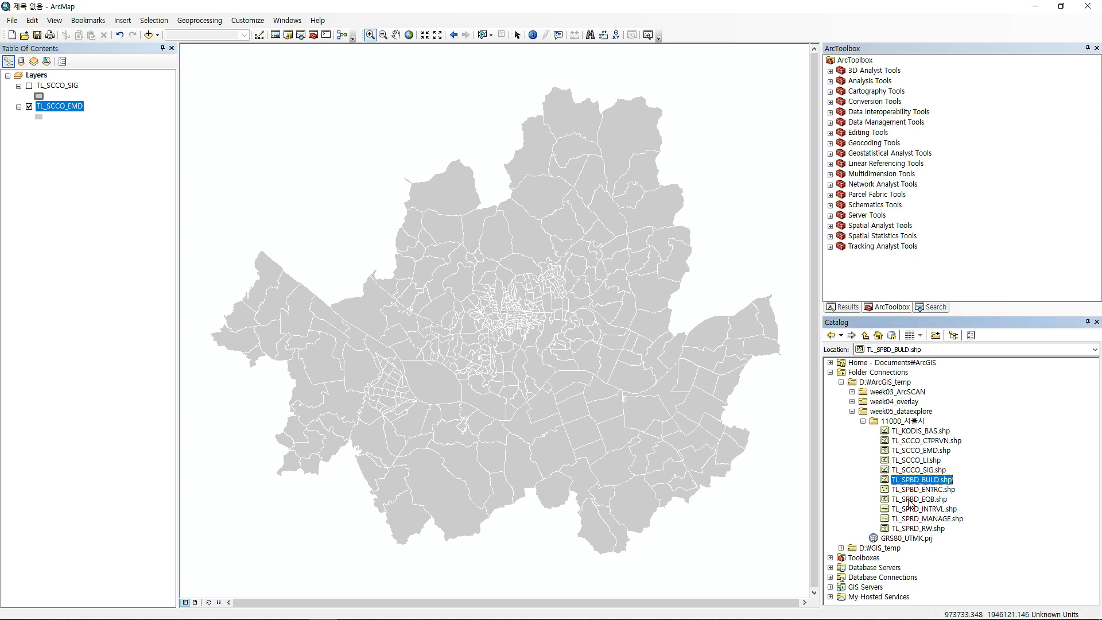
{"action": "left_click_drag", "start_coordinate": [920, 482], "coordinate": [732, 465]}
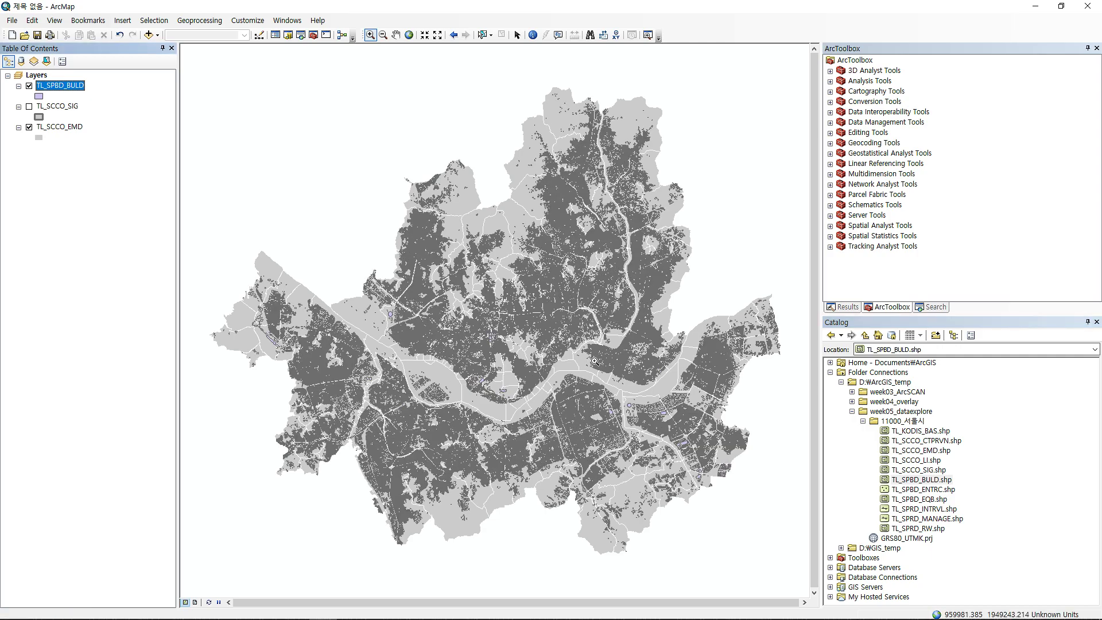
{"action": "left_click", "coordinate": [39, 96]}
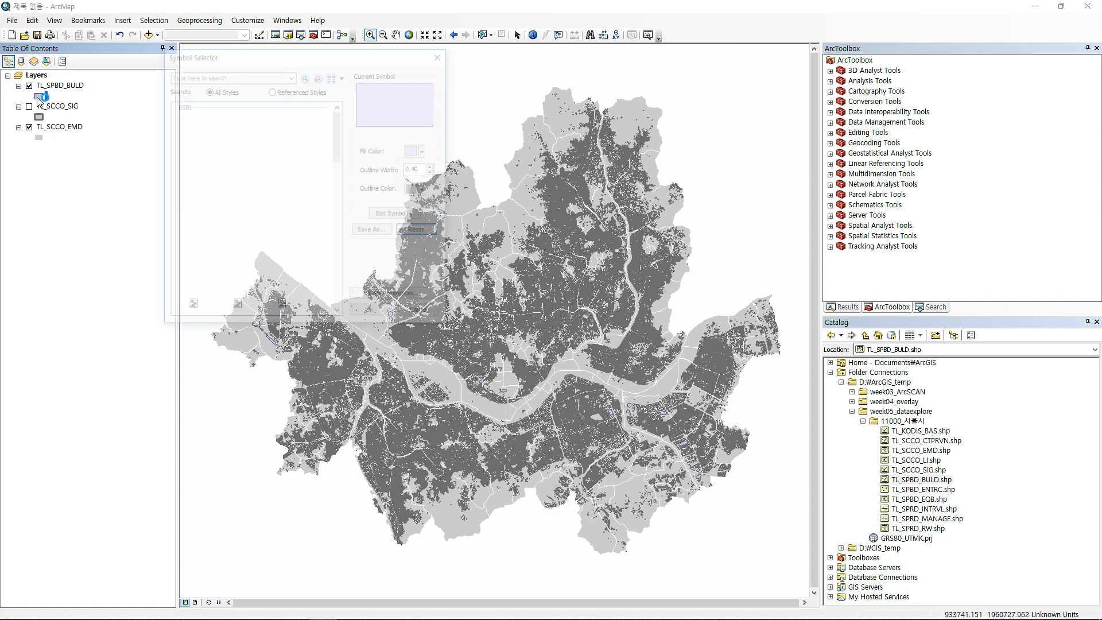
{"action": "left_click", "coordinate": [192, 124]}
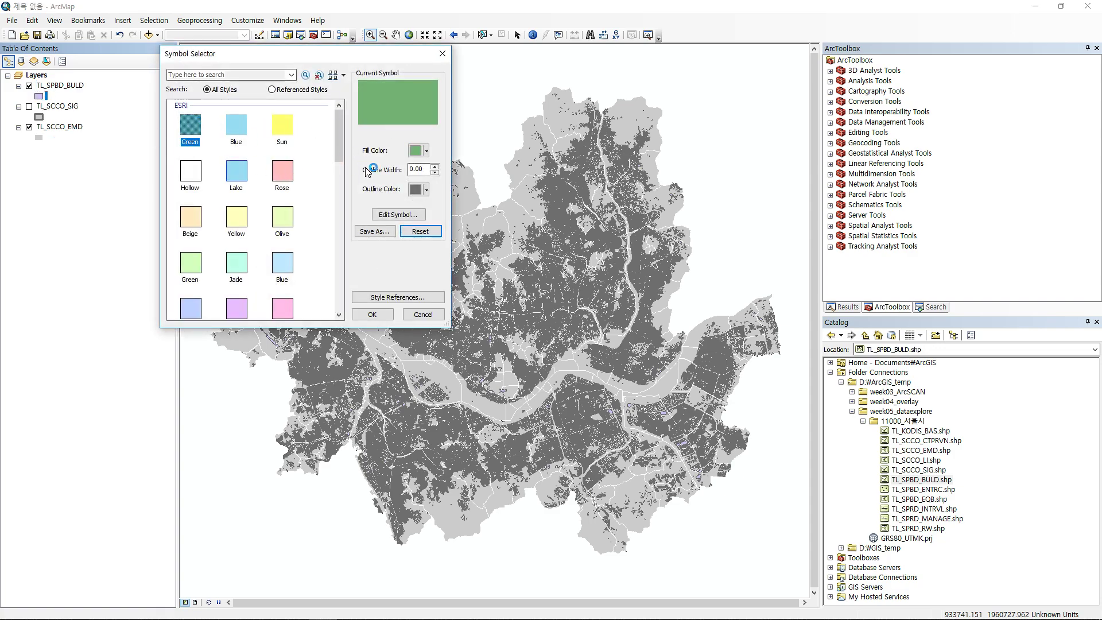
{"action": "left_click", "coordinate": [423, 151]}
{"action": "left_click", "coordinate": [414, 222]}
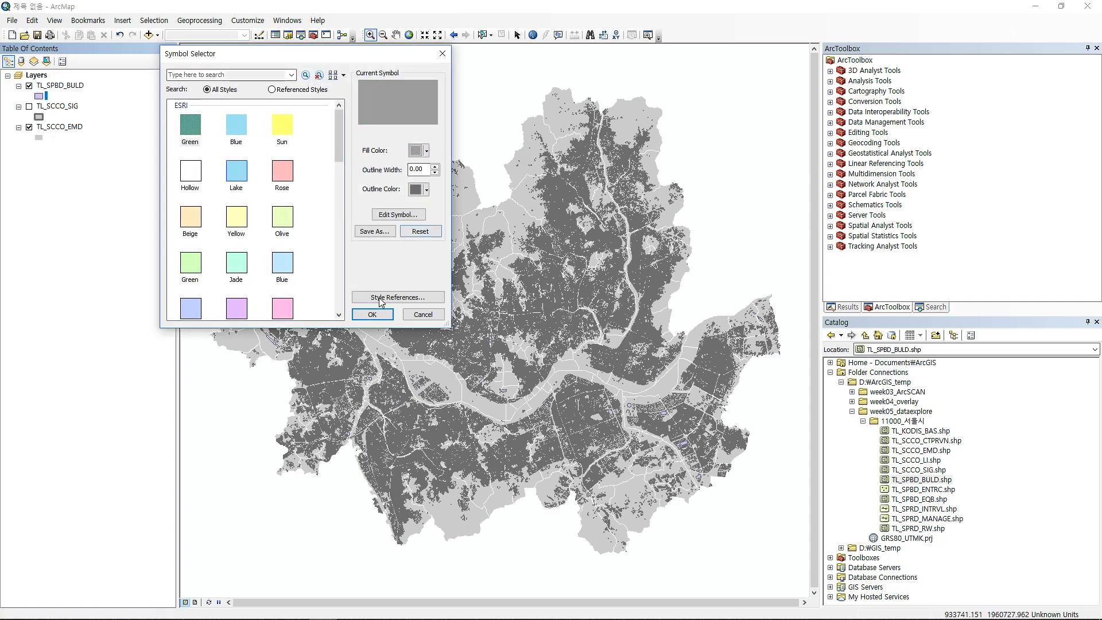
{"action": "left_click", "coordinate": [375, 315]}
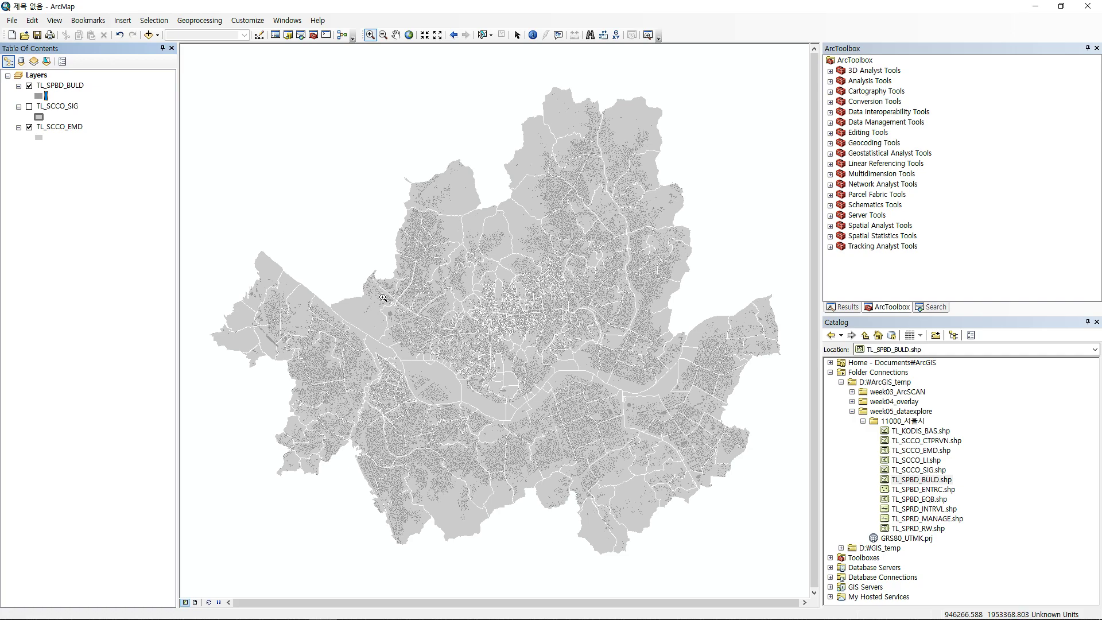
Zoom in on a densely built area until the individual building footprints can be examined.
{"action": "left_click_drag", "start_coordinate": [472, 327], "coordinate": [609, 431]}
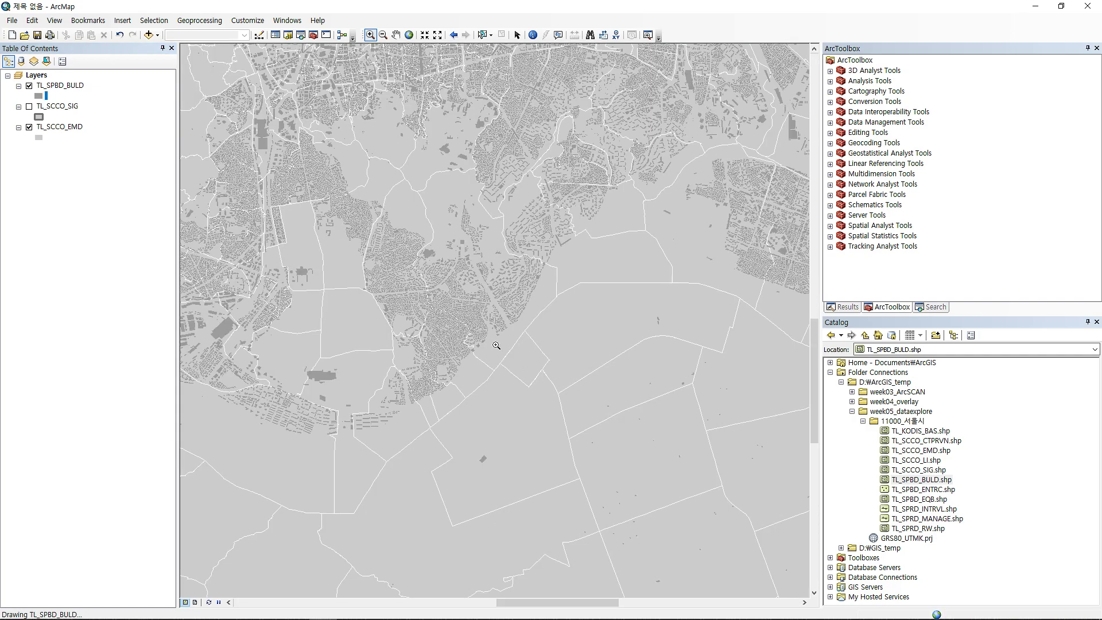
{"action": "left_click_drag", "start_coordinate": [381, 279], "coordinate": [555, 387]}
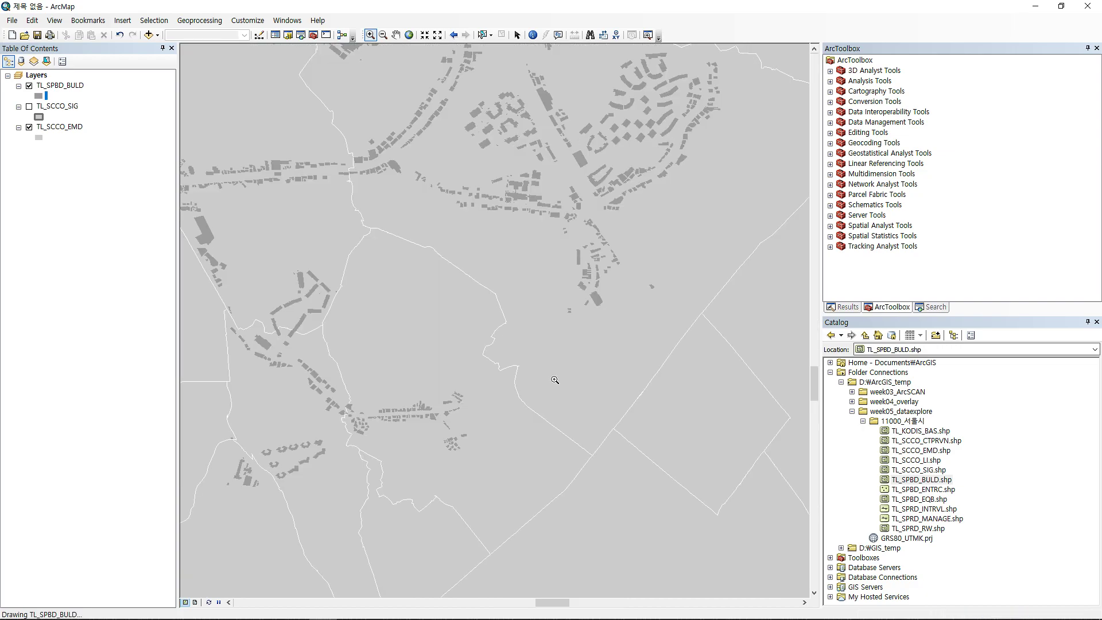
{"action": "left_click_drag", "start_coordinate": [373, 197], "coordinate": [598, 336]}
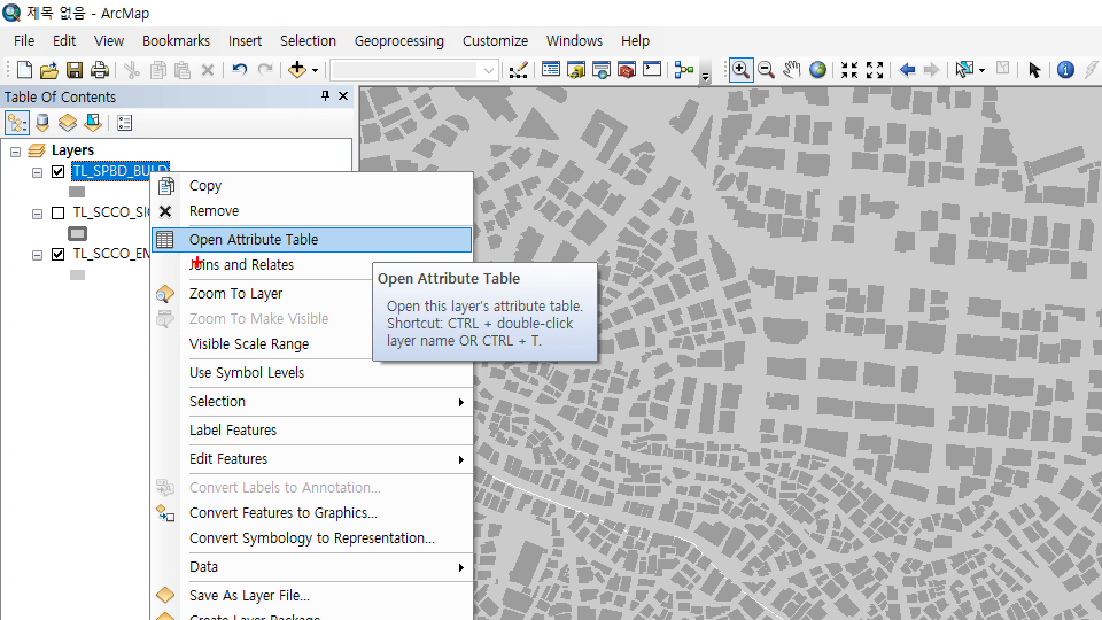
Open the attribute table of the TL_SPBD_BULD layer and reposition its window over the map.
{"action": "left_click_drag", "start_coordinate": [156, 253], "coordinate": [357, 248]}
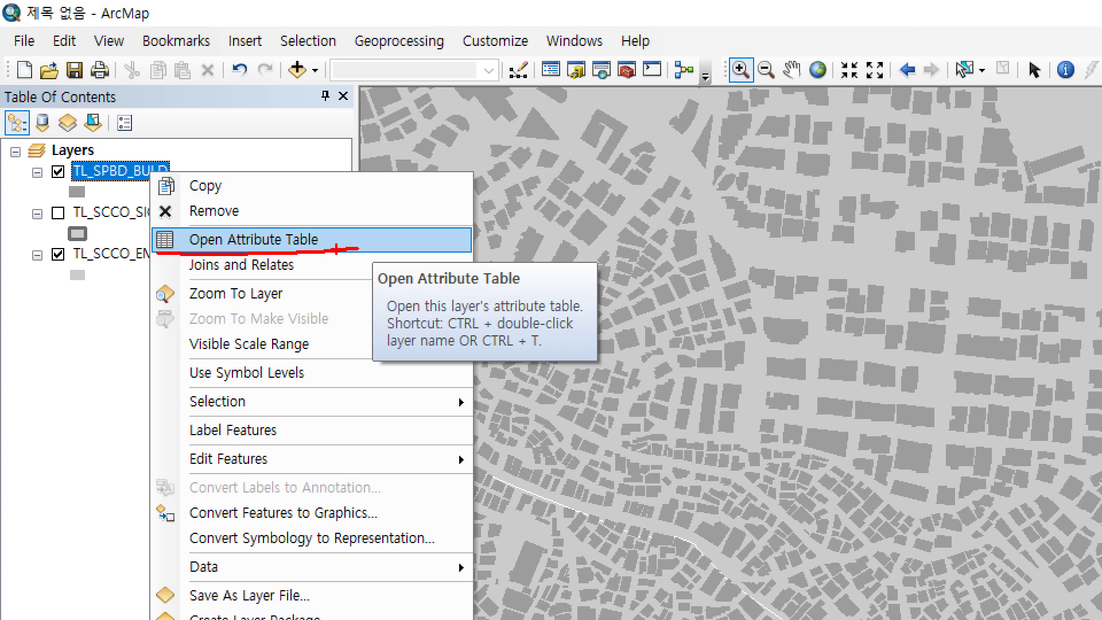
{"action": "key", "text": "Escape"}
{"action": "right_click", "coordinate": [66, 84]}
{"action": "left_click", "coordinate": [121, 113]}
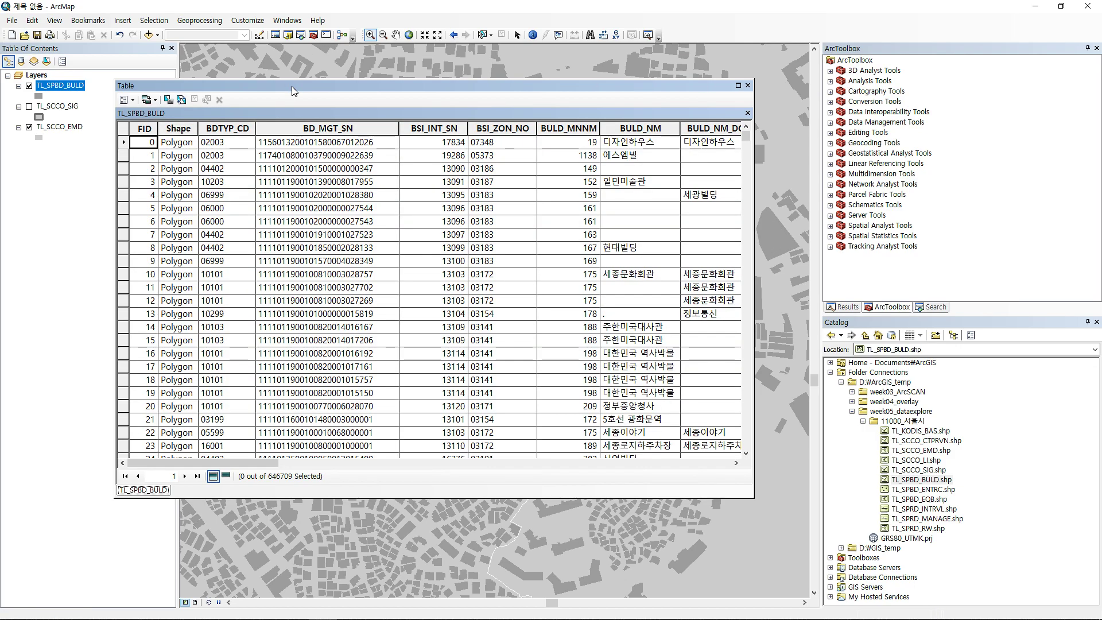
{"action": "left_click_drag", "start_coordinate": [292, 86], "coordinate": [325, 94]}
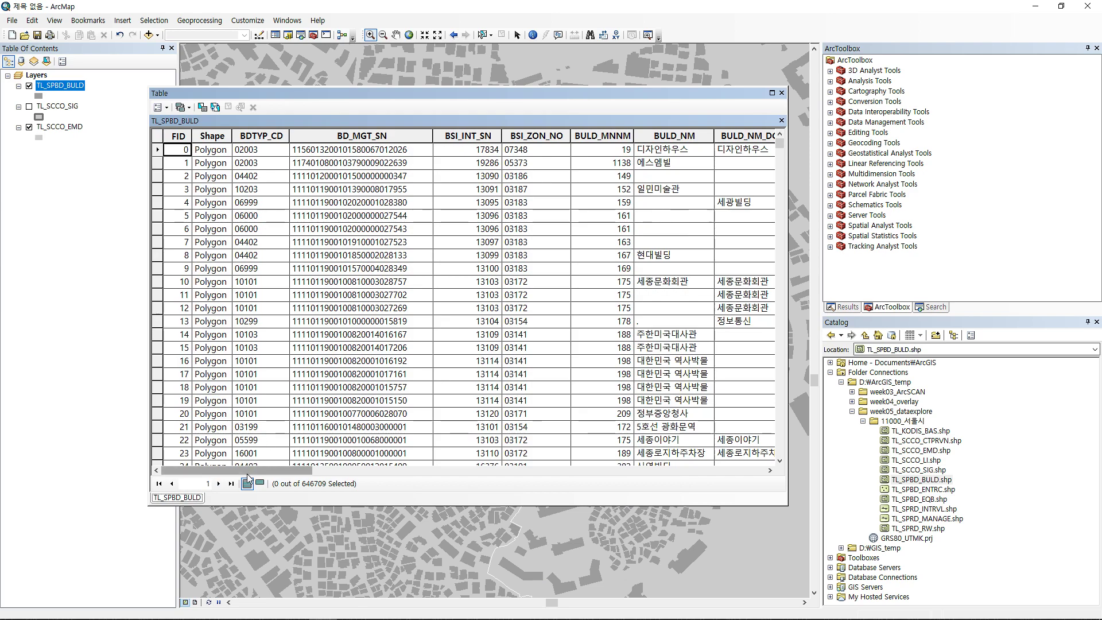
Examine the building table's BDTYP_CD, BD_MGT_SN, BSI_INT_SN, BSI_ZON_NO, BULD_MNNM and BULD_NM columns one after another.
{"action": "left_click", "coordinate": [226, 136]}
{"action": "left_click", "coordinate": [263, 138]}
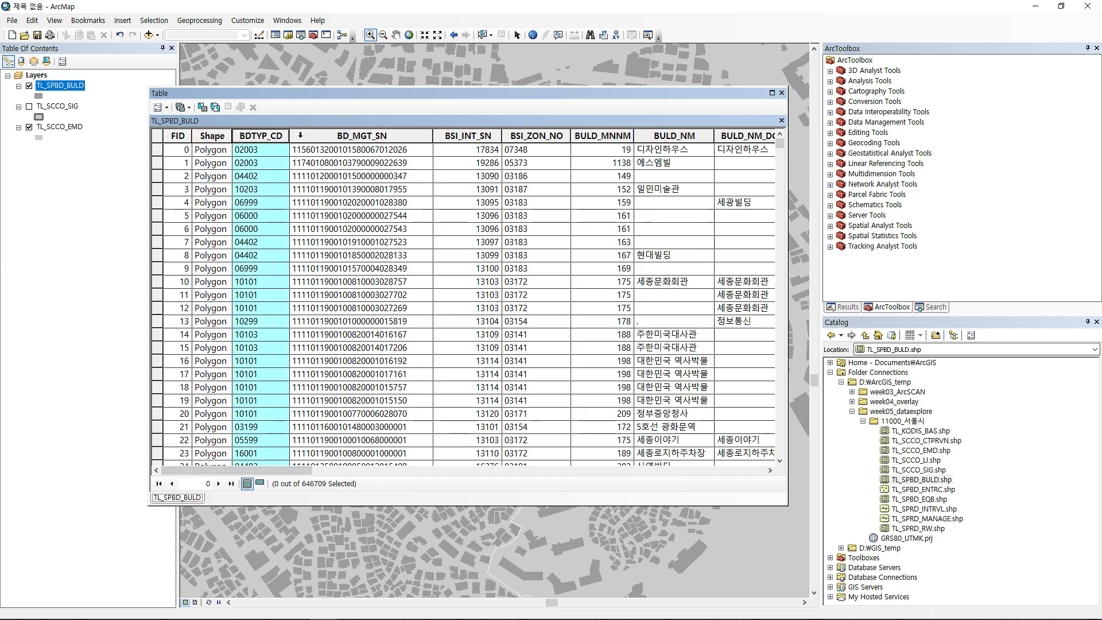
{"action": "left_click", "coordinate": [345, 138]}
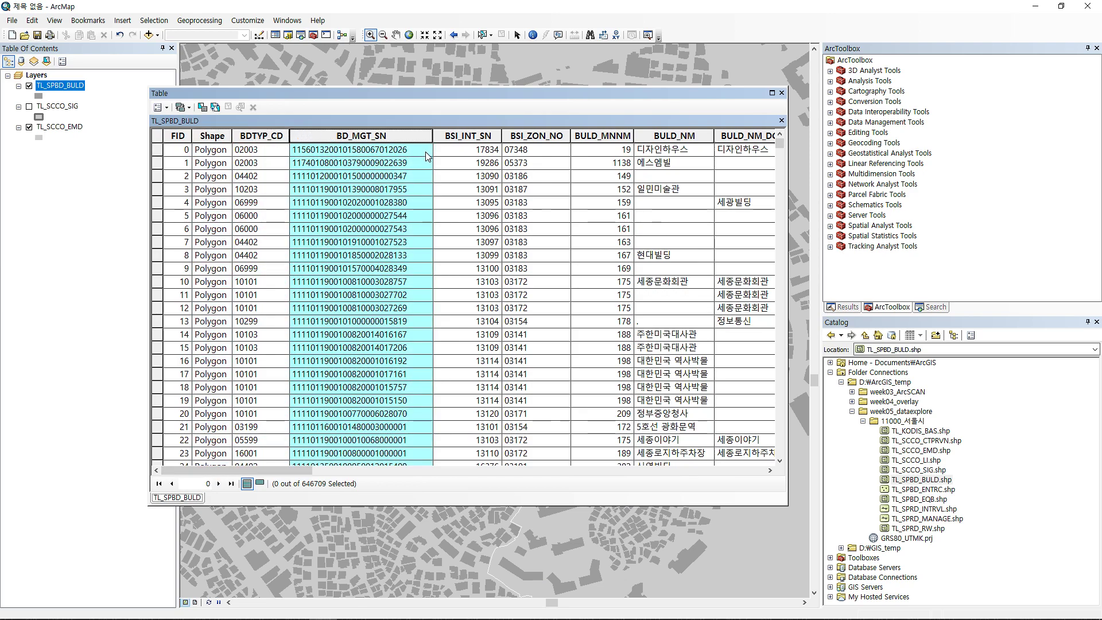
{"action": "left_click", "coordinate": [451, 136]}
{"action": "left_click", "coordinate": [521, 138]}
{"action": "left_click", "coordinate": [580, 137]}
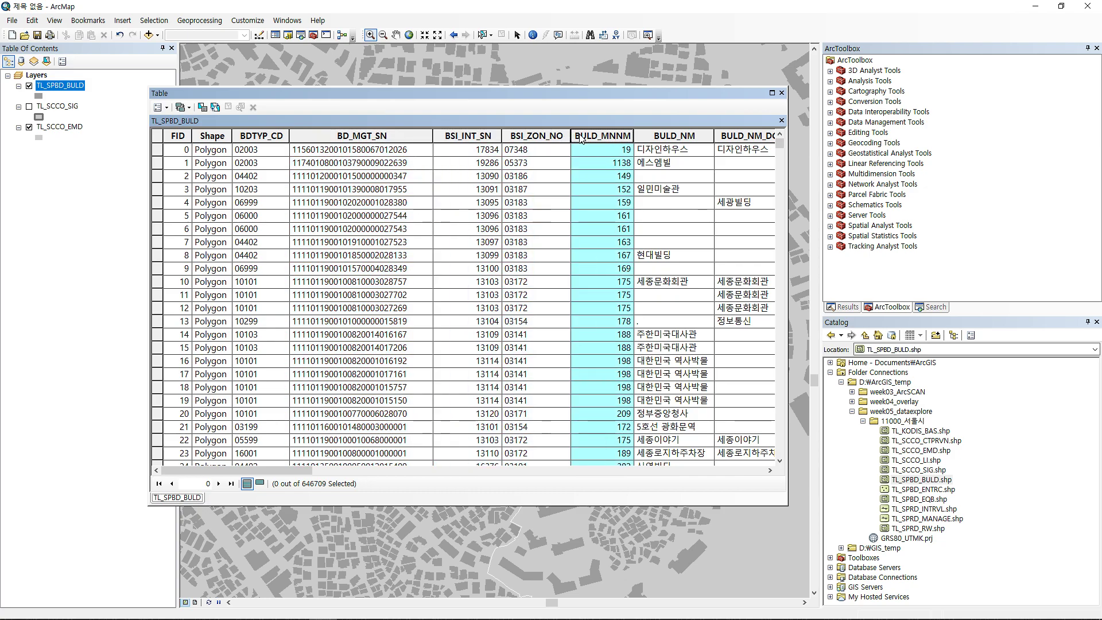
{"action": "left_click", "coordinate": [653, 138]}
Examine the BUL_DPN_SE, BULD_NM, SIG_CD, RDS_MAN_NO and POS_BUL_NM columns of the building table.
{"action": "left_click_drag", "start_coordinate": [264, 467], "coordinate": [417, 462]}
{"action": "left_click", "coordinate": [405, 135]}
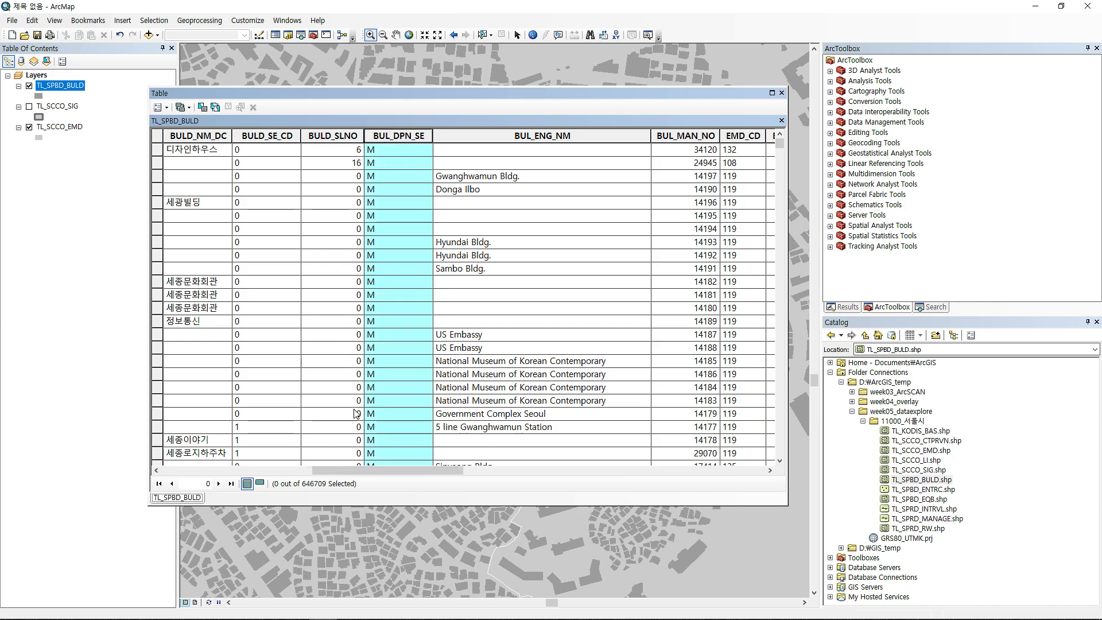
{"action": "left_click_drag", "start_coordinate": [355, 470], "coordinate": [319, 474]}
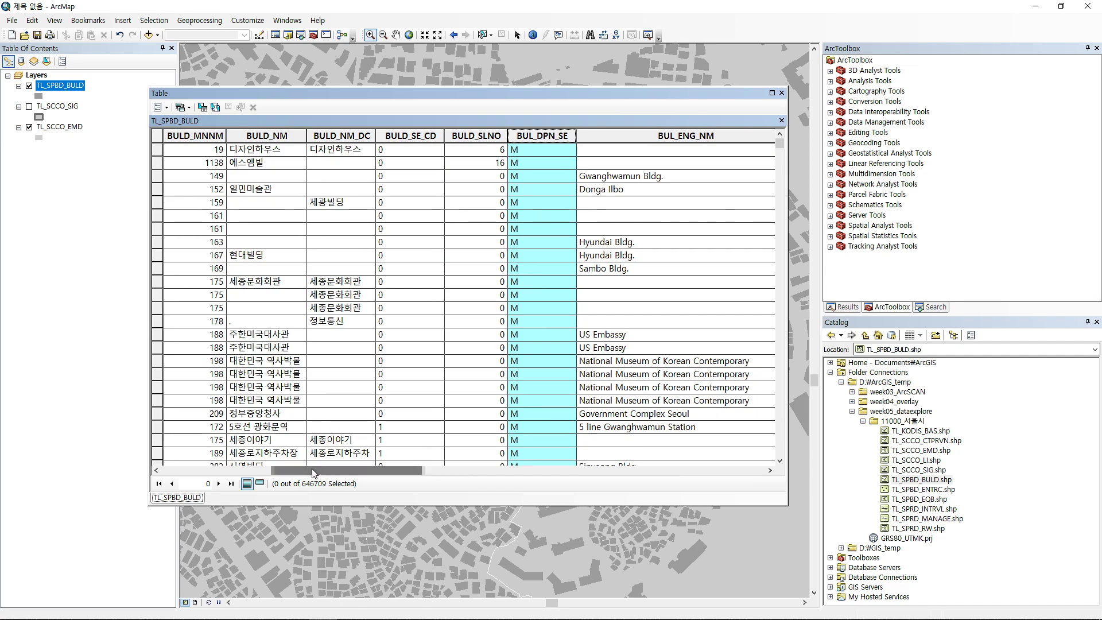
{"action": "left_click", "coordinate": [288, 137]}
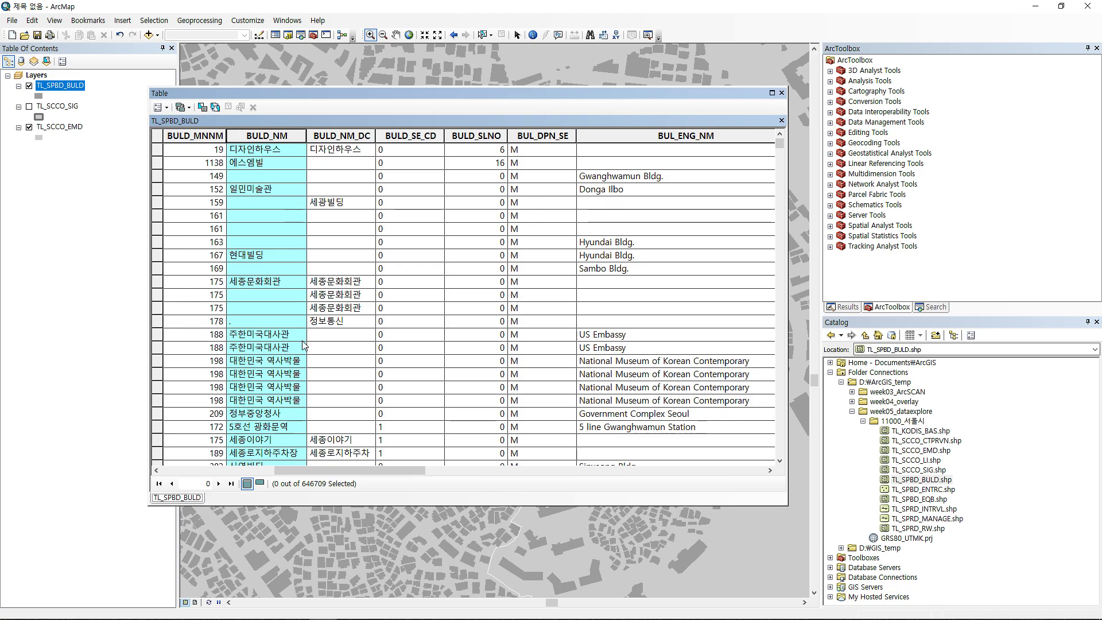
{"action": "left_click_drag", "start_coordinate": [320, 470], "coordinate": [667, 460]}
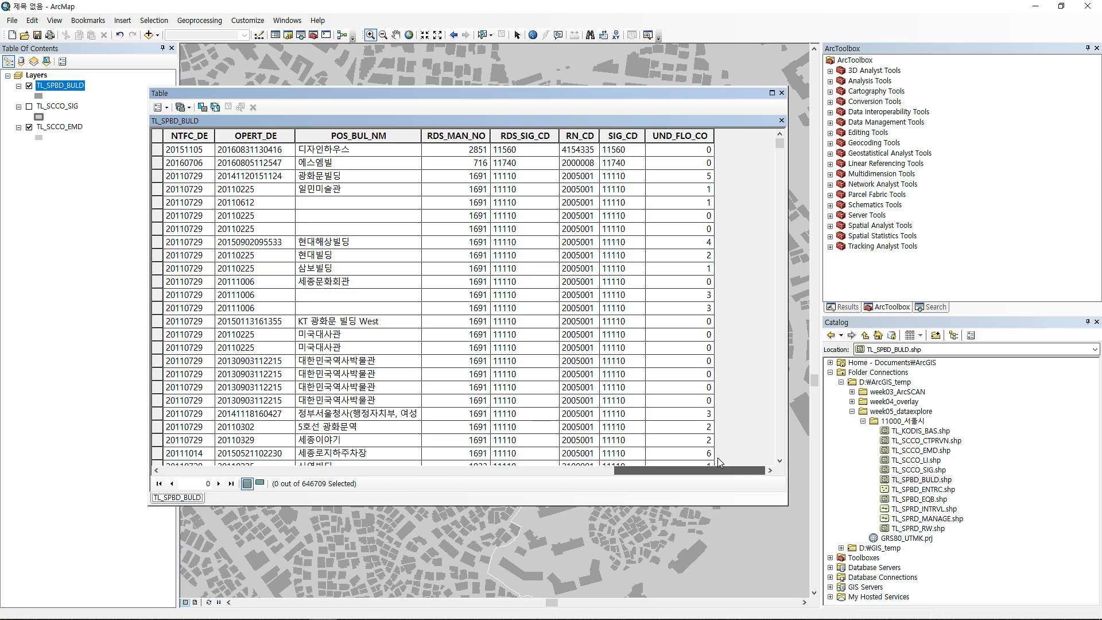
{"action": "left_click", "coordinate": [634, 138]}
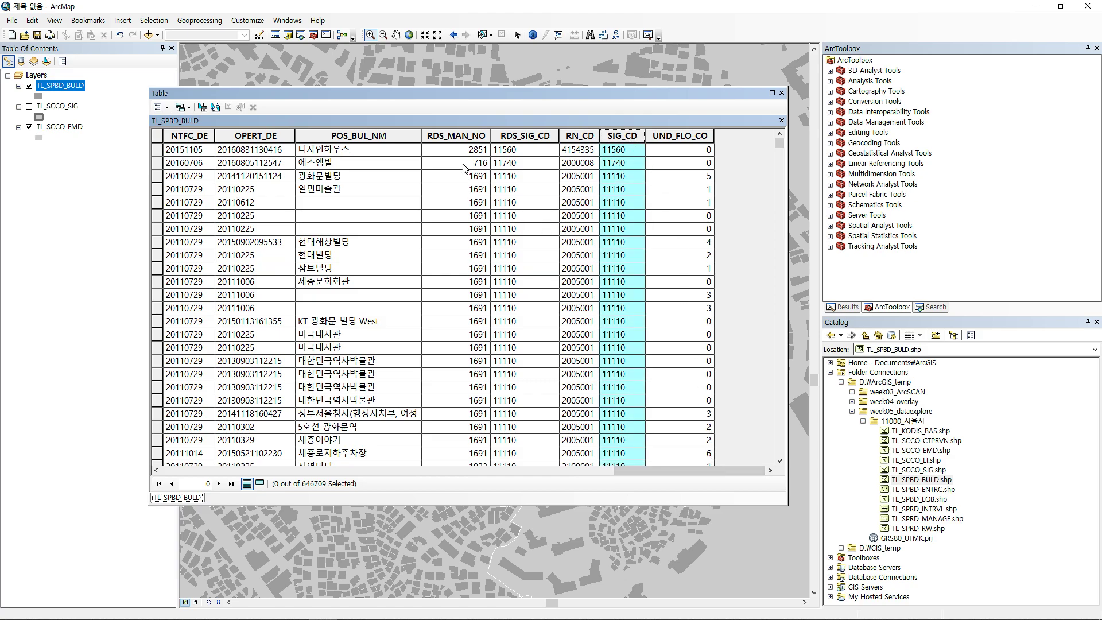
{"action": "left_click", "coordinate": [456, 136]}
{"action": "left_click", "coordinate": [385, 138]}
{"action": "left_click_drag", "start_coordinate": [642, 470], "coordinate": [208, 435]}
Review the BDTYP_CD and BD_MGT_SN columns and check the total number of building records in the table.
{"action": "key", "text": "super+Tab"}
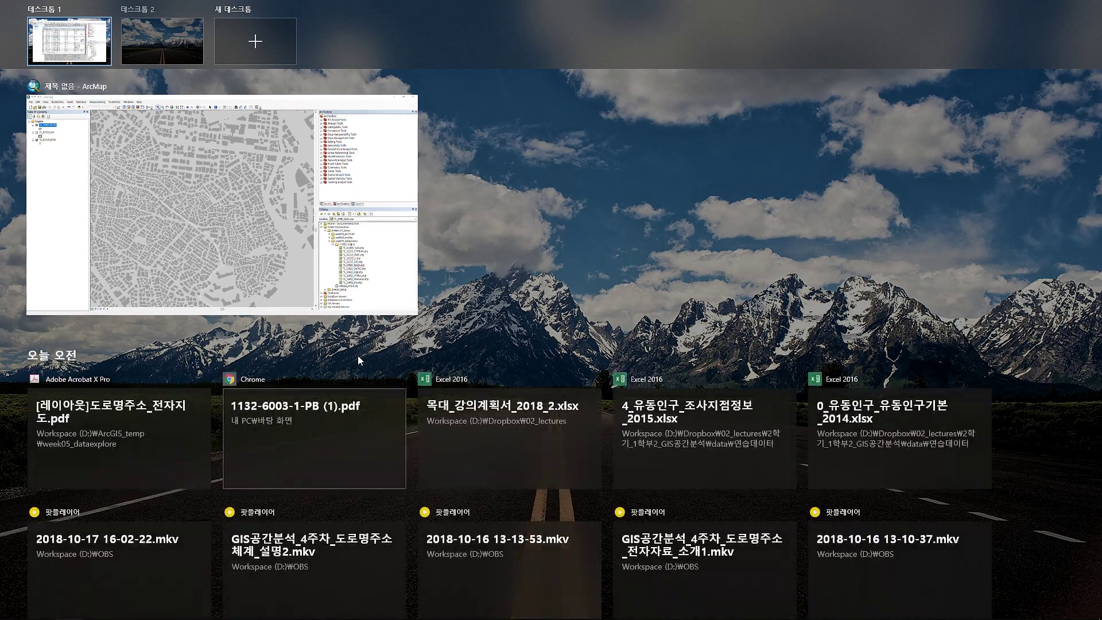
{"action": "left_click", "coordinate": [284, 247]}
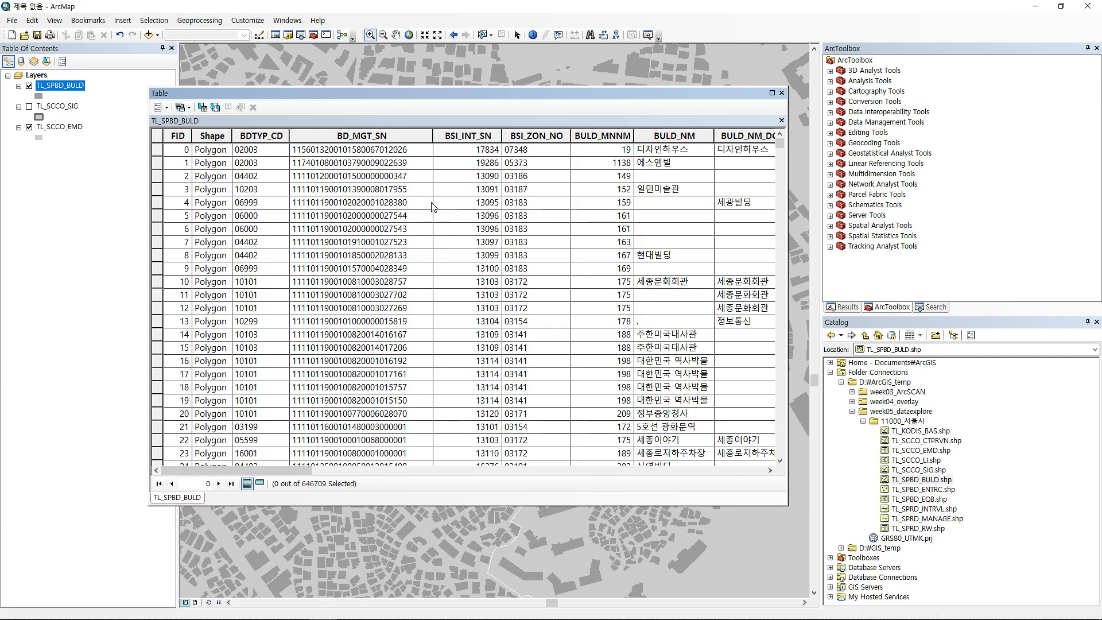
{"action": "left_click", "coordinate": [270, 140]}
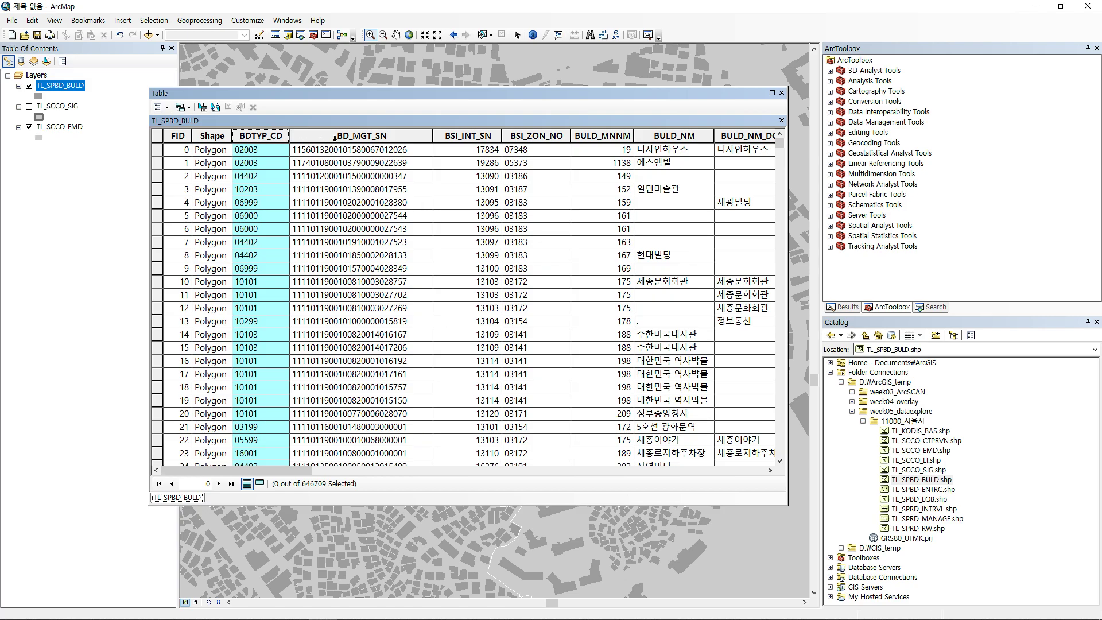
{"action": "left_click", "coordinate": [335, 137]}
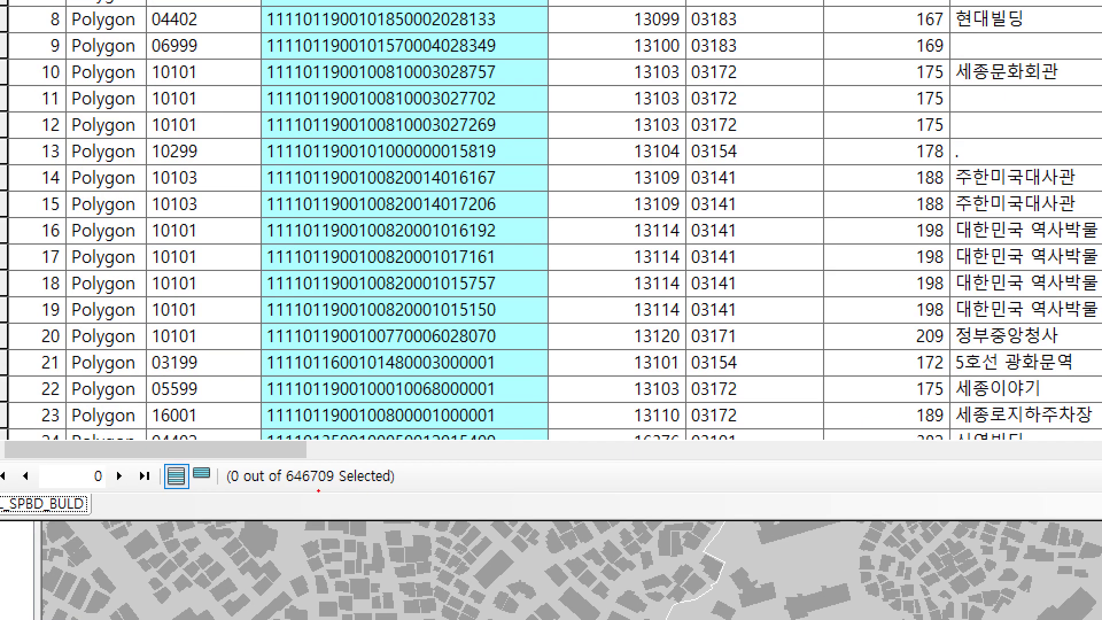
{"action": "left_click_drag", "start_coordinate": [284, 491], "coordinate": [329, 486]}
{"action": "mouse_move", "coordinate": [285, 491]}
{"action": "left_mouse_down"}
{"action": "mouse_move", "coordinate": [282, 463]}
{"action": "mouse_move", "coordinate": [344, 462]}
{"action": "mouse_move", "coordinate": [345, 500]}
{"action": "mouse_move", "coordinate": [267, 490]}
{"action": "left_mouse_up"}
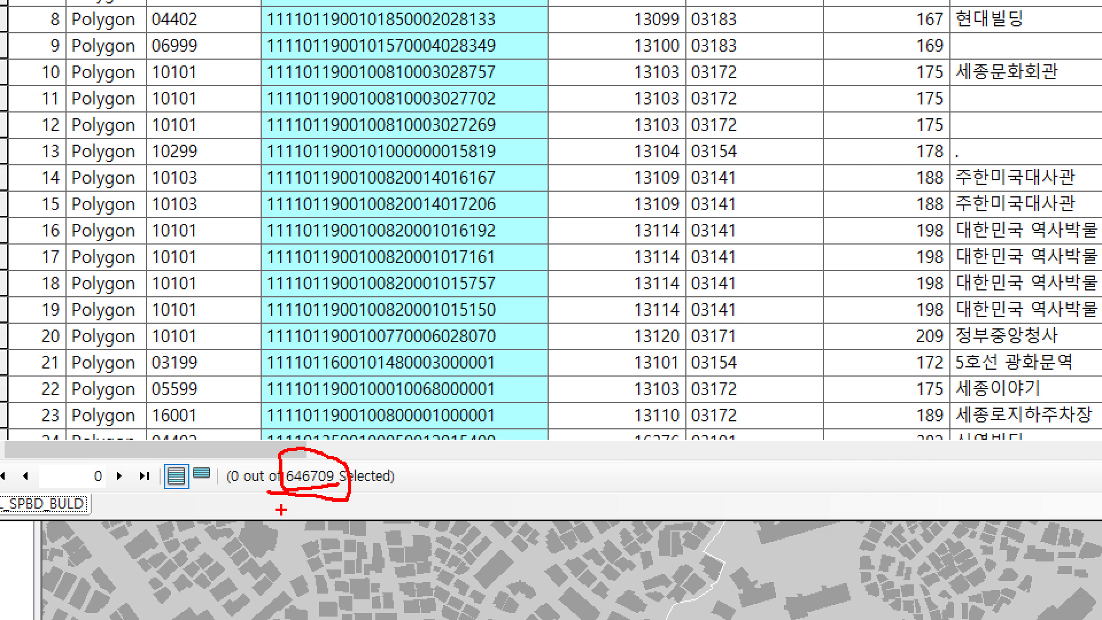
{"action": "key", "text": "Escape"}
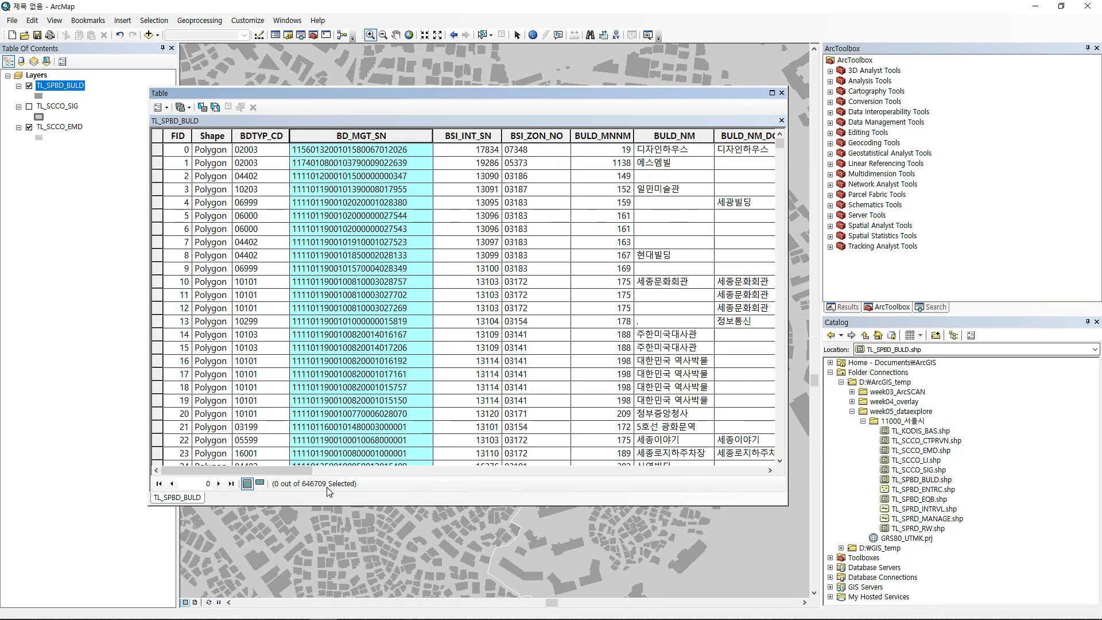
Add a field named area with type Float to the TL_SPBD_BULD attribute table.
{"action": "left_click_drag", "start_coordinate": [303, 473], "coordinate": [791, 439]}
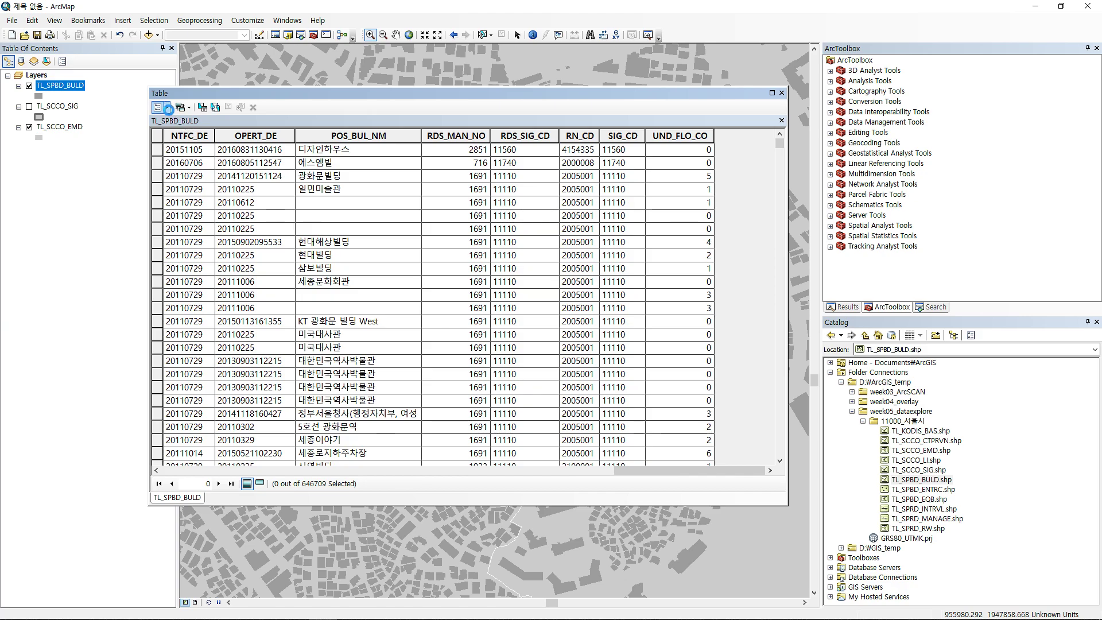
{"action": "left_click", "coordinate": [169, 110]}
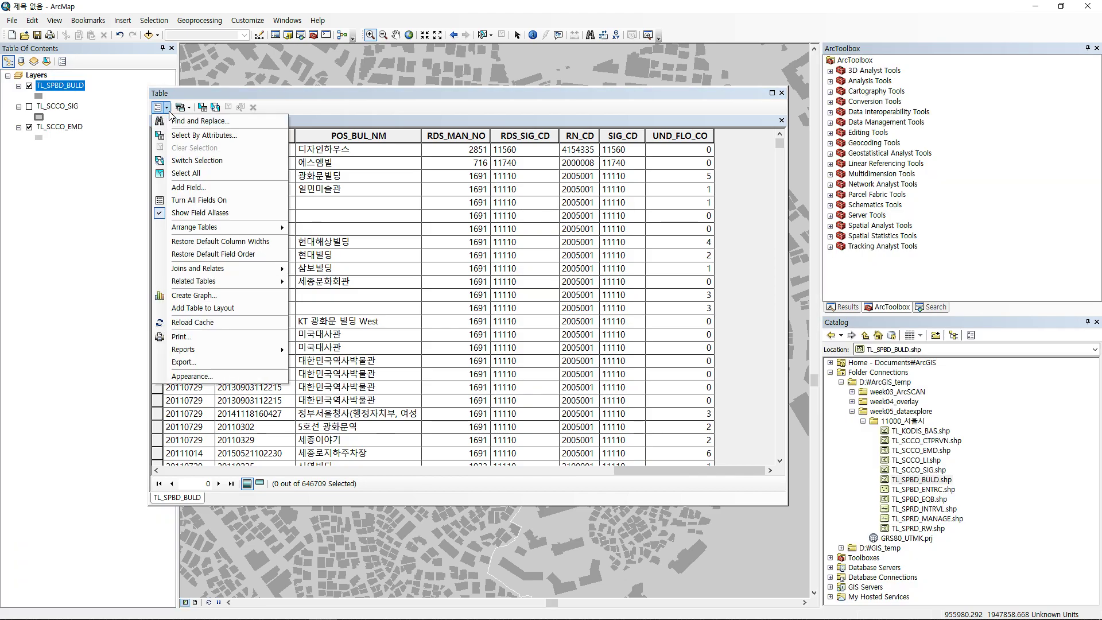
{"action": "left_click", "coordinate": [222, 187]}
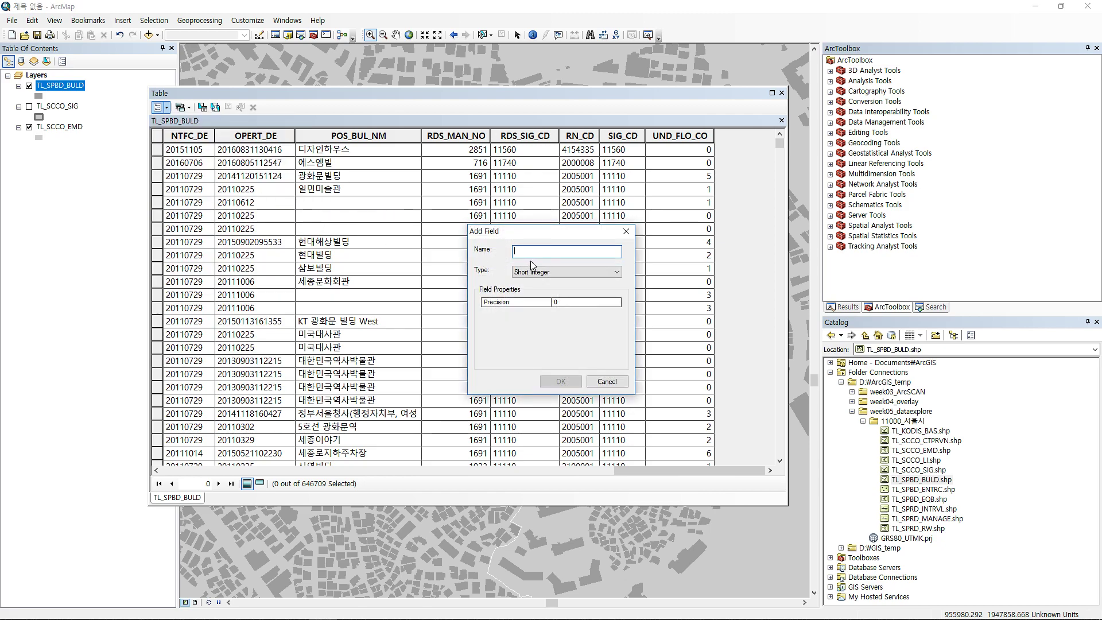
{"action": "type", "text": "area"}
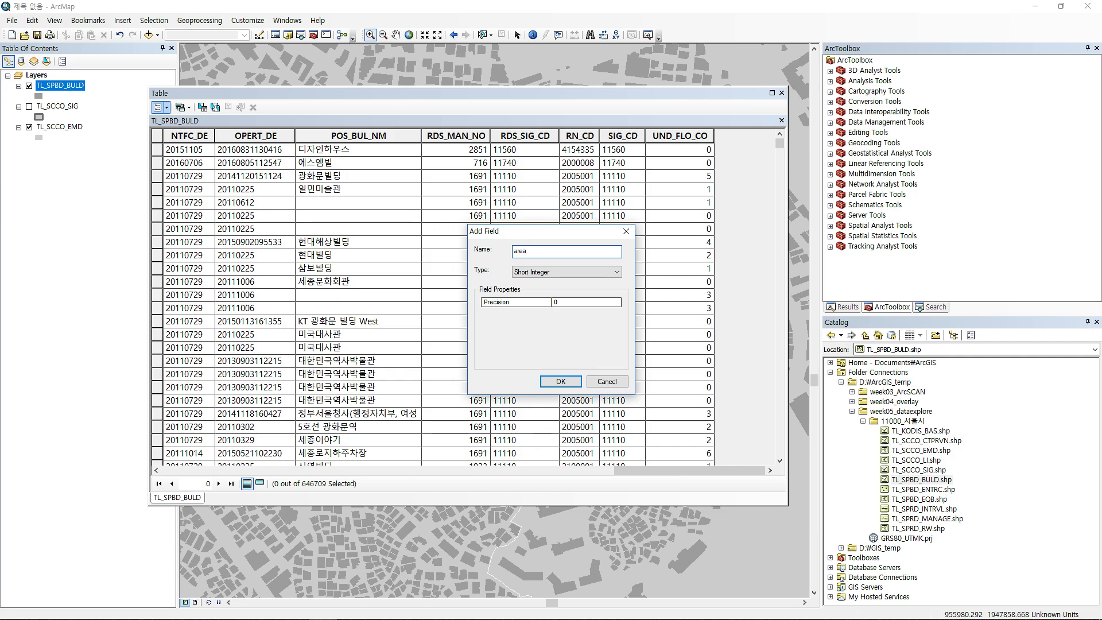
{"action": "left_click", "coordinate": [556, 273]}
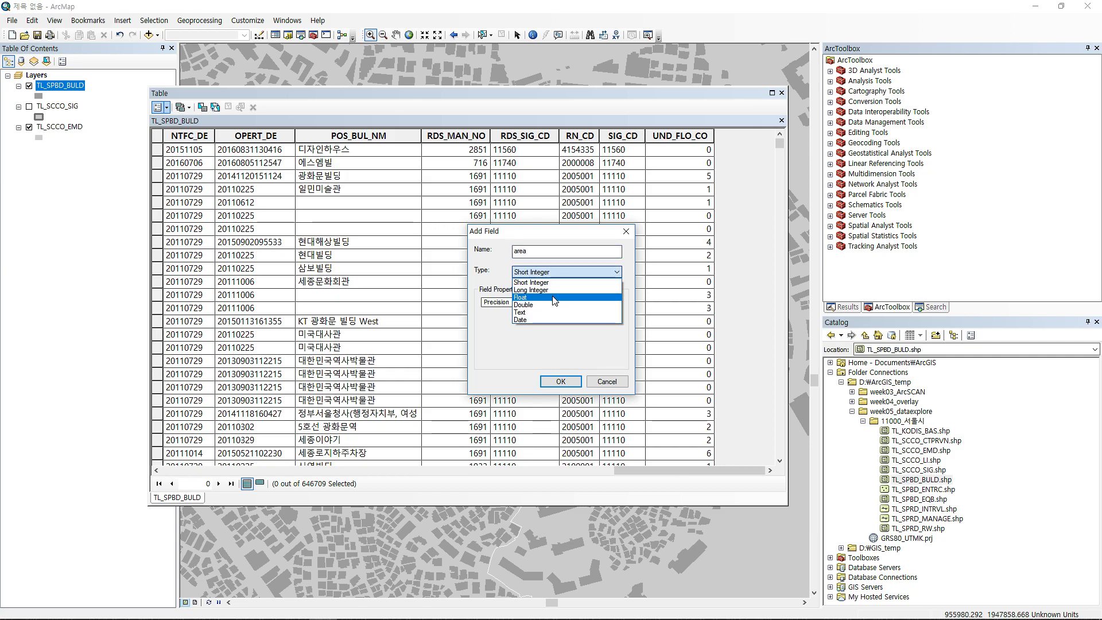
{"action": "left_click", "coordinate": [554, 298]}
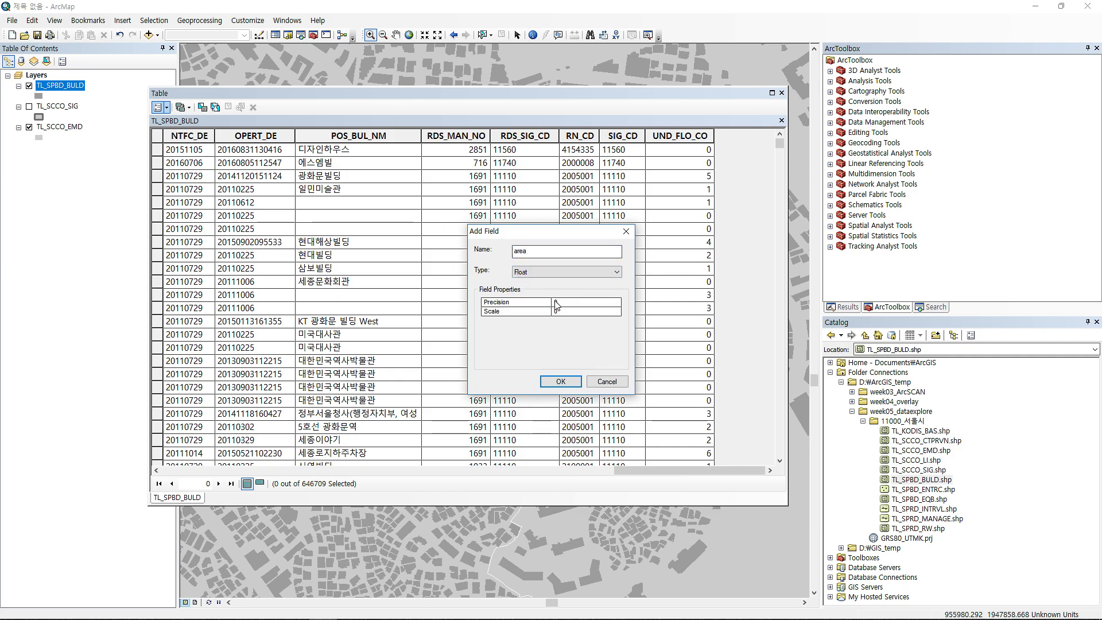
{"action": "left_click", "coordinate": [561, 382]}
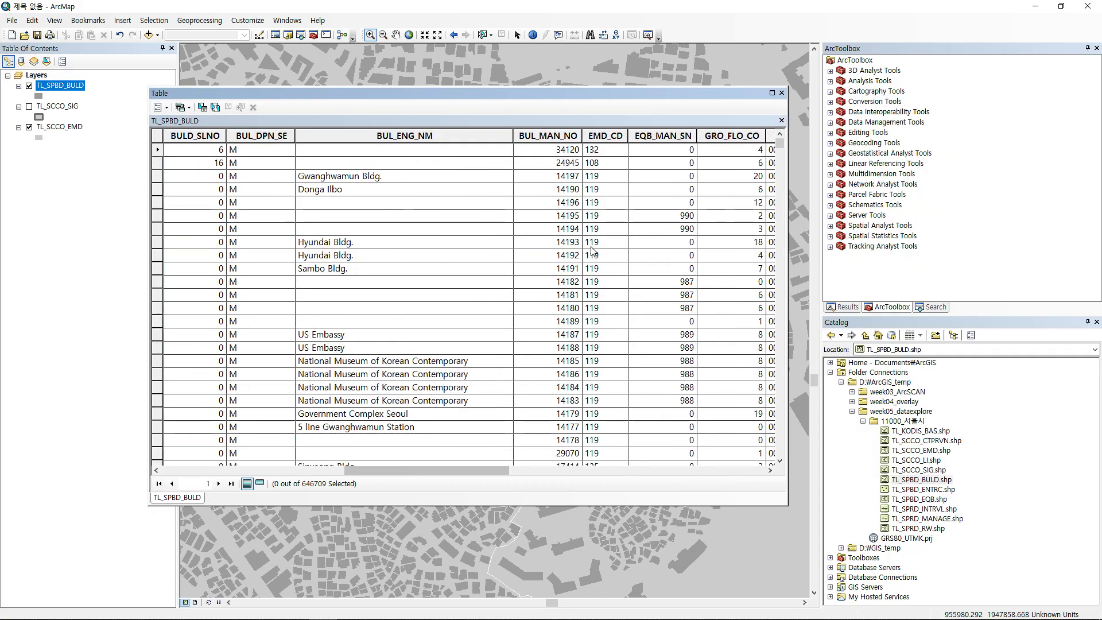
Calculate the geometry of the area field using the Area property for all buildings.
{"action": "left_click_drag", "start_coordinate": [450, 468], "coordinate": [731, 473]}
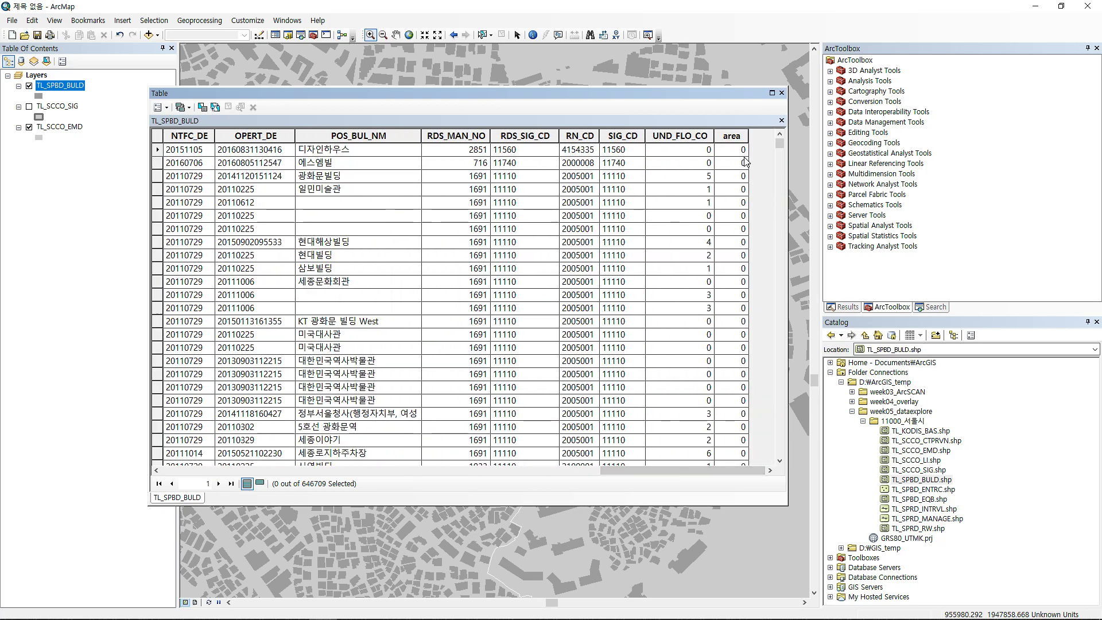
{"action": "left_click", "coordinate": [737, 138]}
{"action": "right_click", "coordinate": [738, 141]}
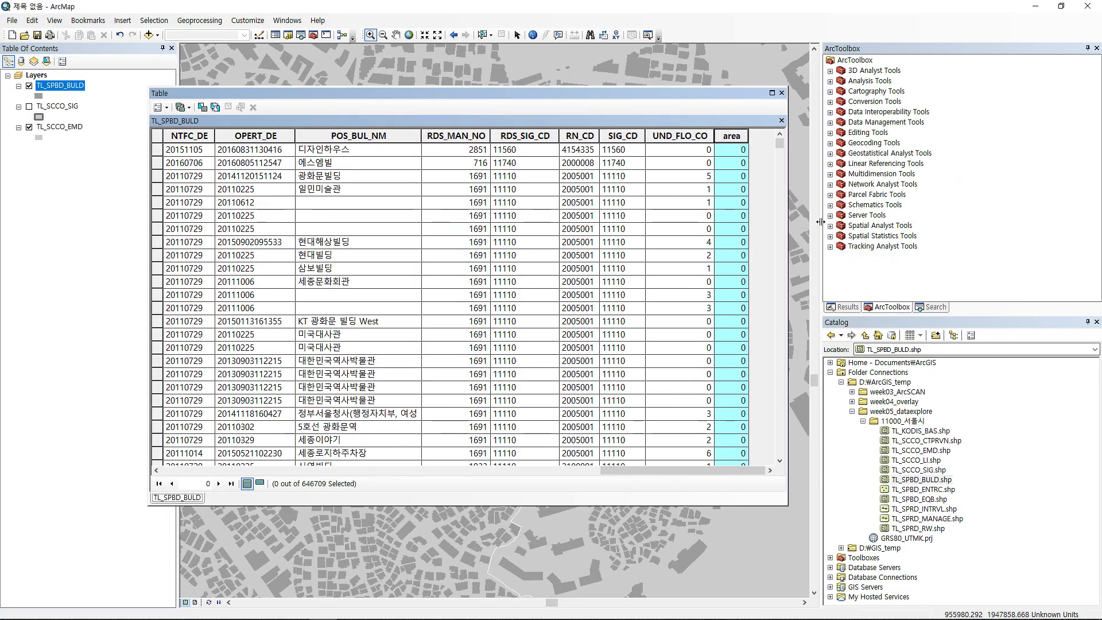
{"action": "left_click", "coordinate": [807, 220]}
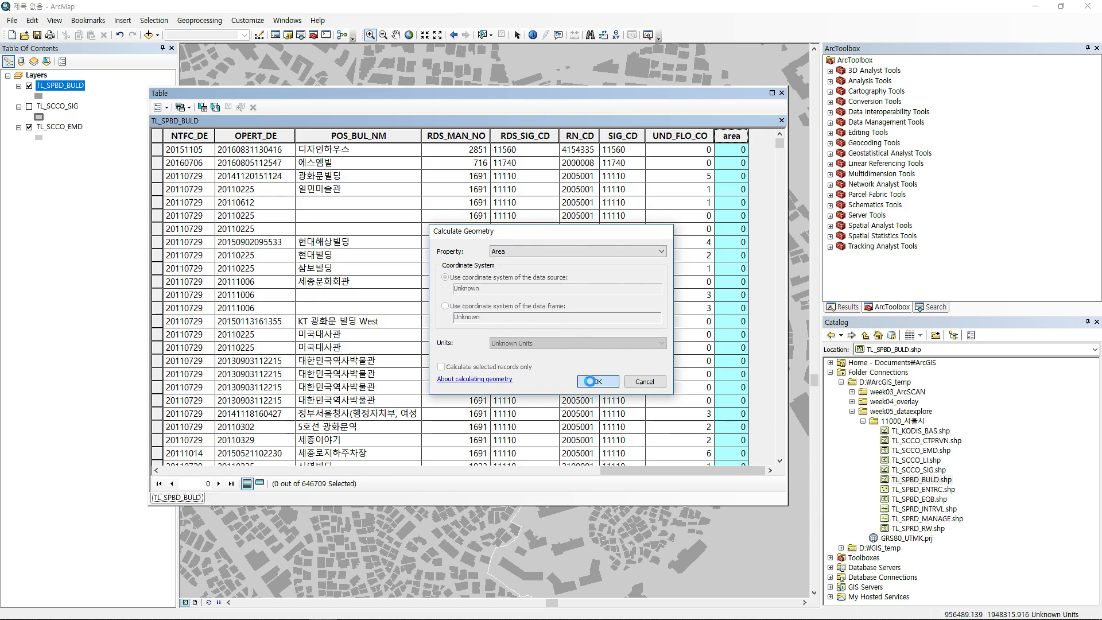
{"action": "left_click", "coordinate": [591, 381]}
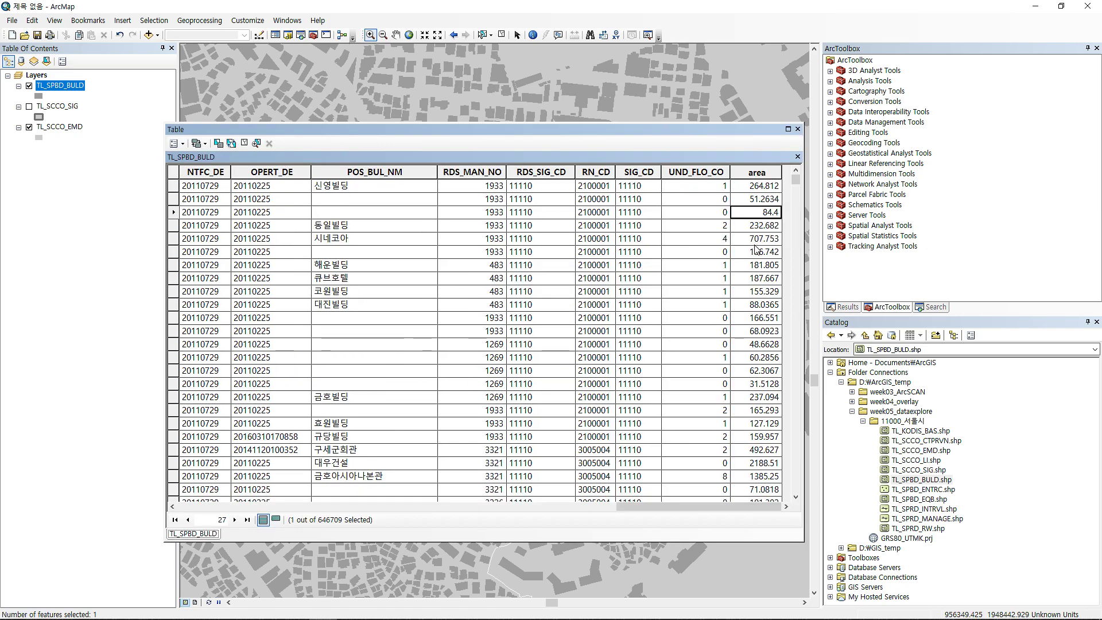
Inspect the calculated values in the area column and widen the table window to show more fields.
{"action": "left_click", "coordinate": [756, 172]}
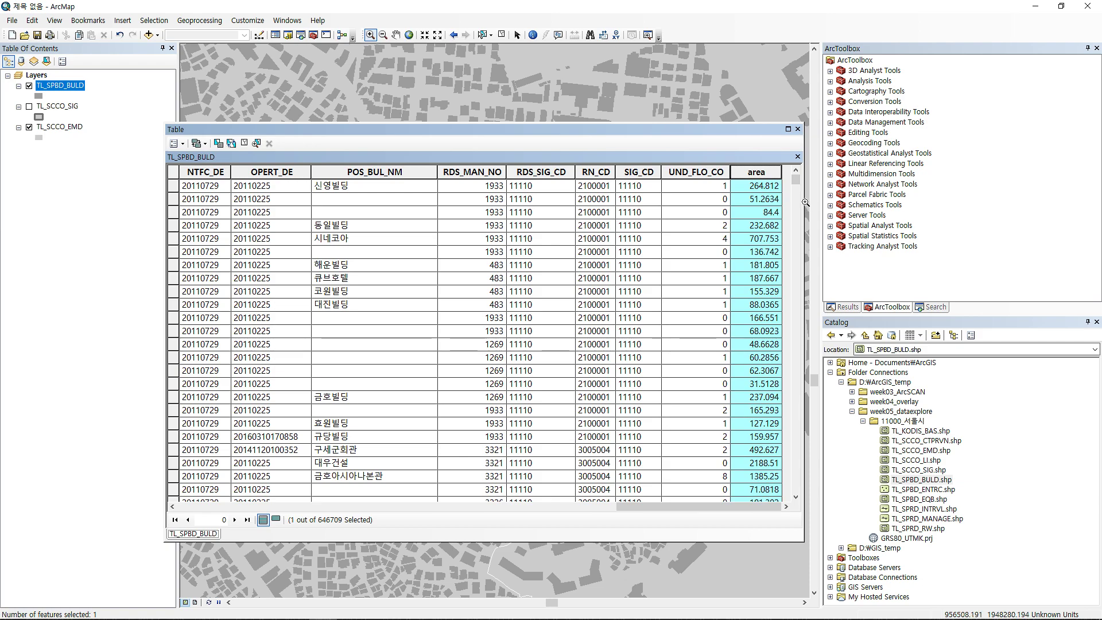
{"action": "left_click", "coordinate": [757, 198]}
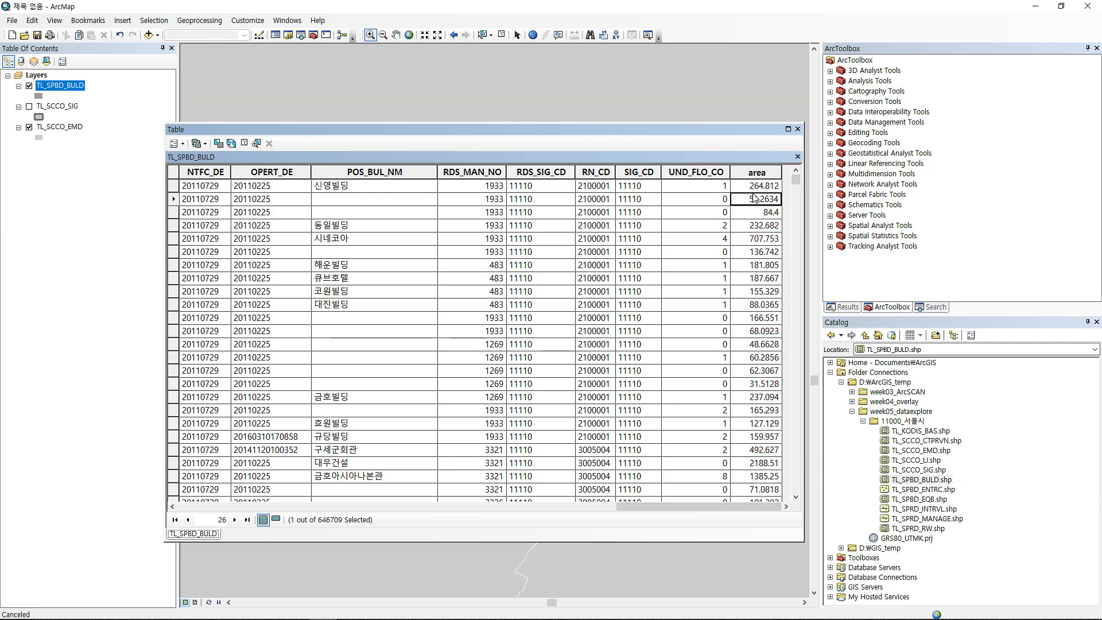
{"action": "left_click_drag", "start_coordinate": [803, 204], "coordinate": [938, 196]}
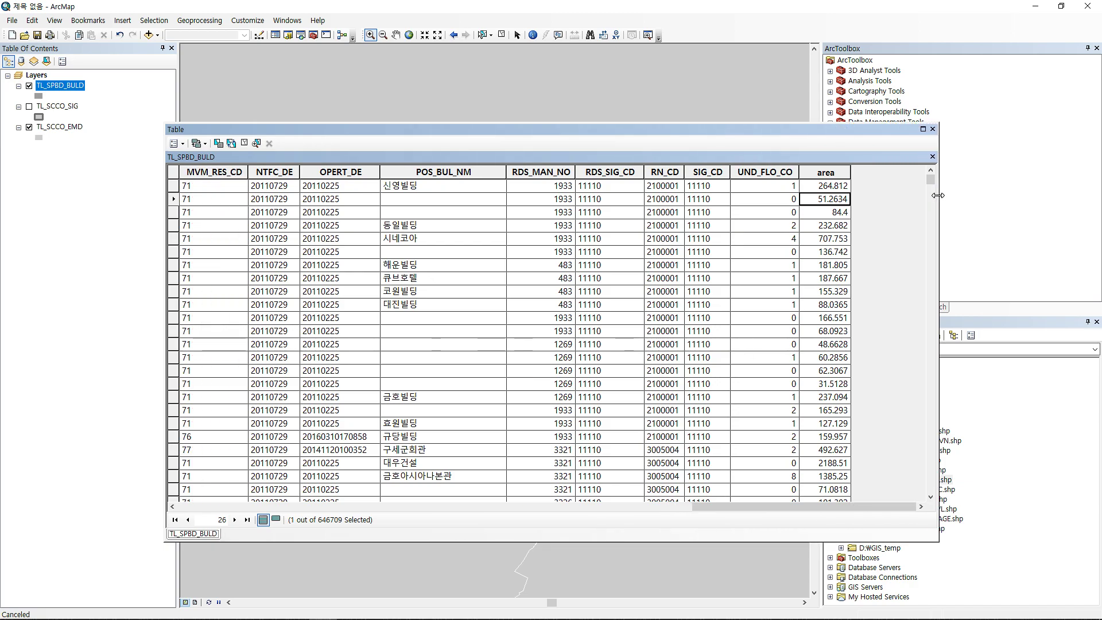
{"action": "left_click", "coordinate": [838, 175]}
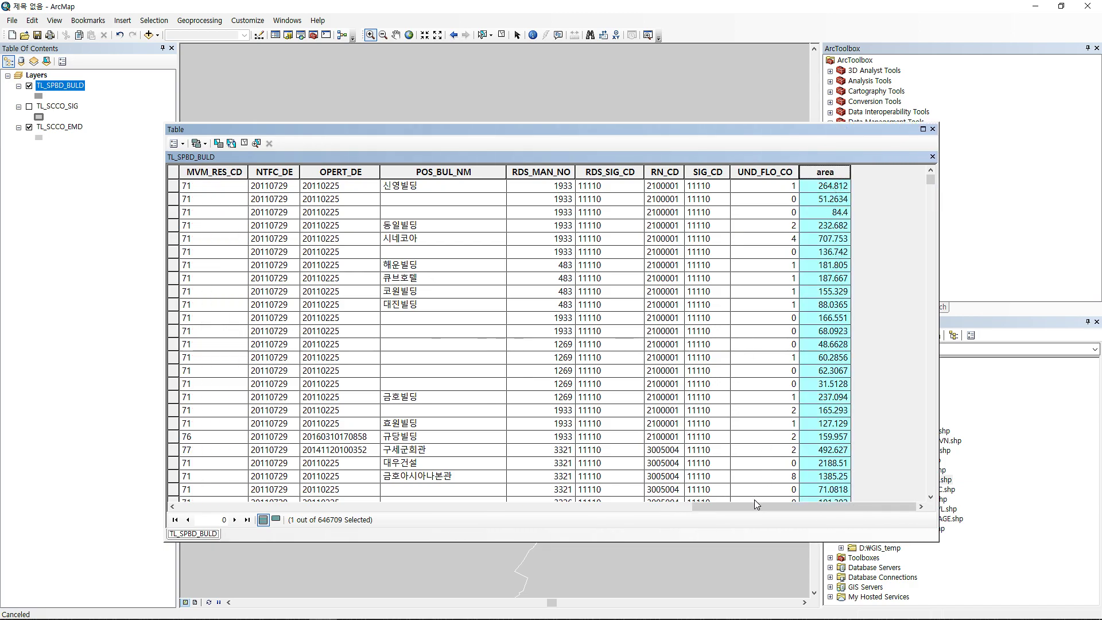
Close the building attribute table and add TL_SPRD_RW.shp to the map.
{"action": "left_click_drag", "start_coordinate": [754, 510], "coordinate": [805, 509]}
{"action": "left_click_drag", "start_coordinate": [790, 506], "coordinate": [810, 470]}
{"action": "left_click", "coordinate": [933, 129]}
{"action": "left_click", "coordinate": [407, 34]}
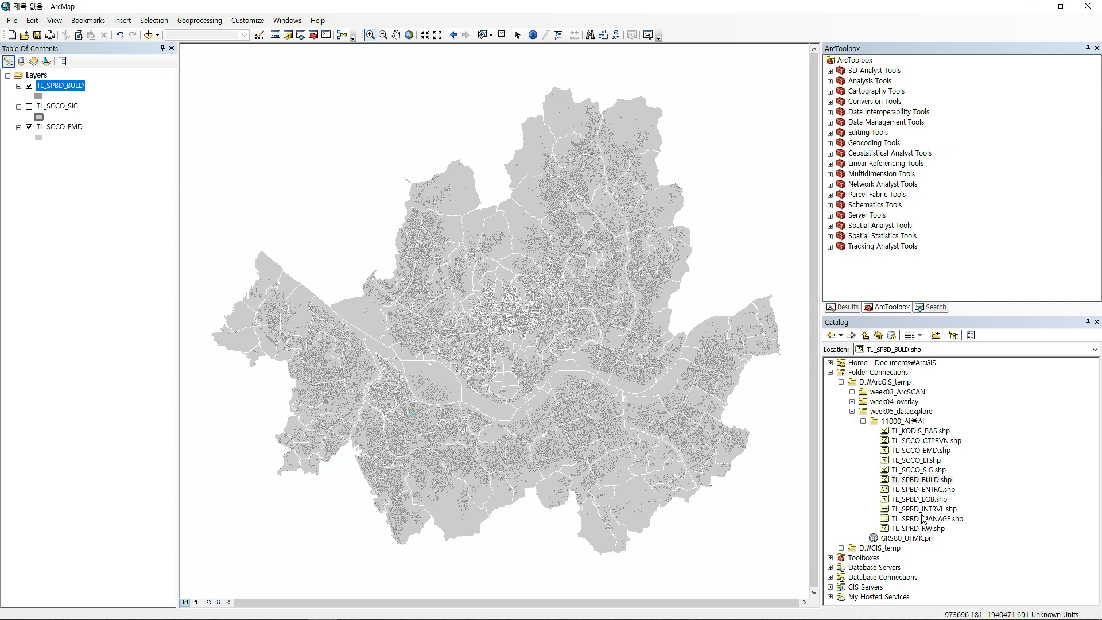
{"action": "left_click", "coordinate": [922, 519]}
{"action": "left_click_drag", "start_coordinate": [910, 528], "coordinate": [740, 496]}
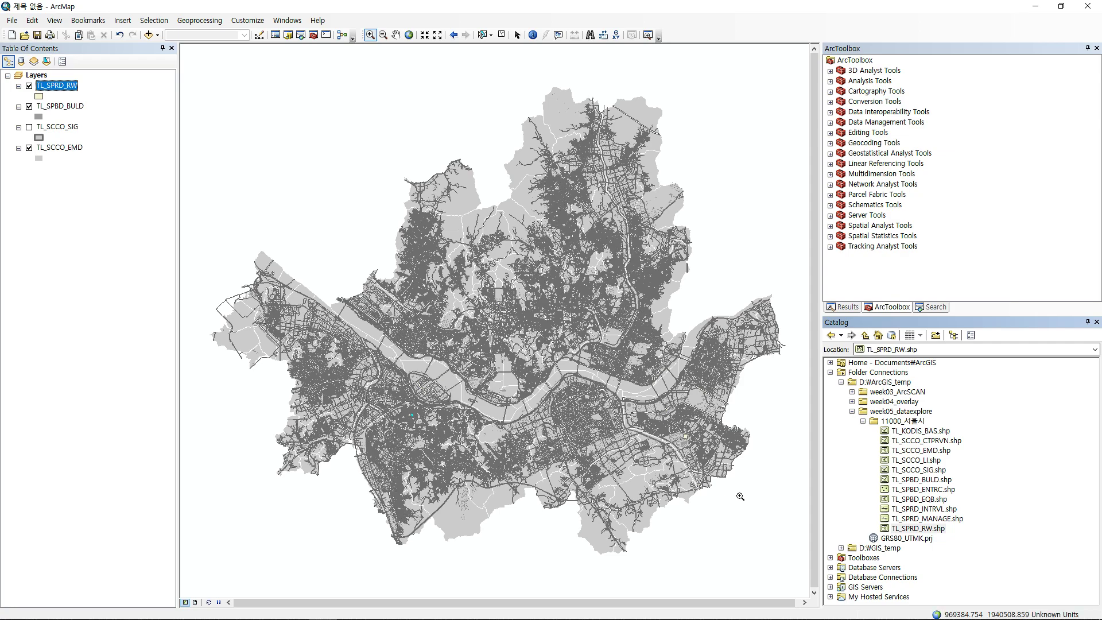
Symbolize the TL_SPRD_RW layer with a light gray fill and an outline width of 0.00.
{"action": "left_click", "coordinate": [41, 96]}
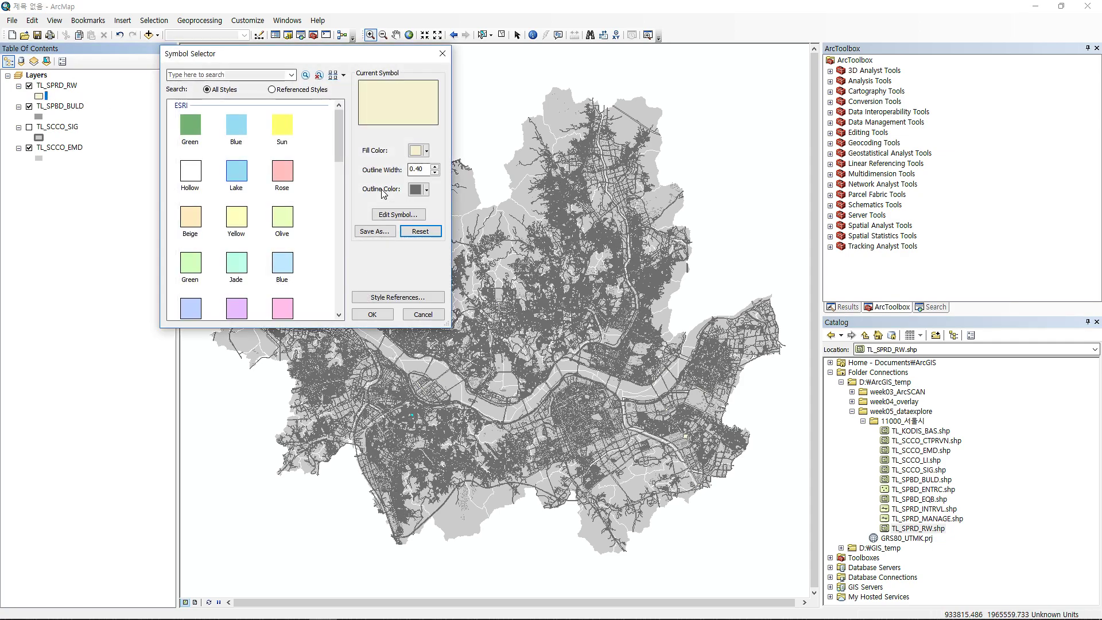
{"action": "left_click", "coordinate": [192, 126]}
{"action": "left_click", "coordinate": [423, 152]}
{"action": "left_click", "coordinate": [415, 201]}
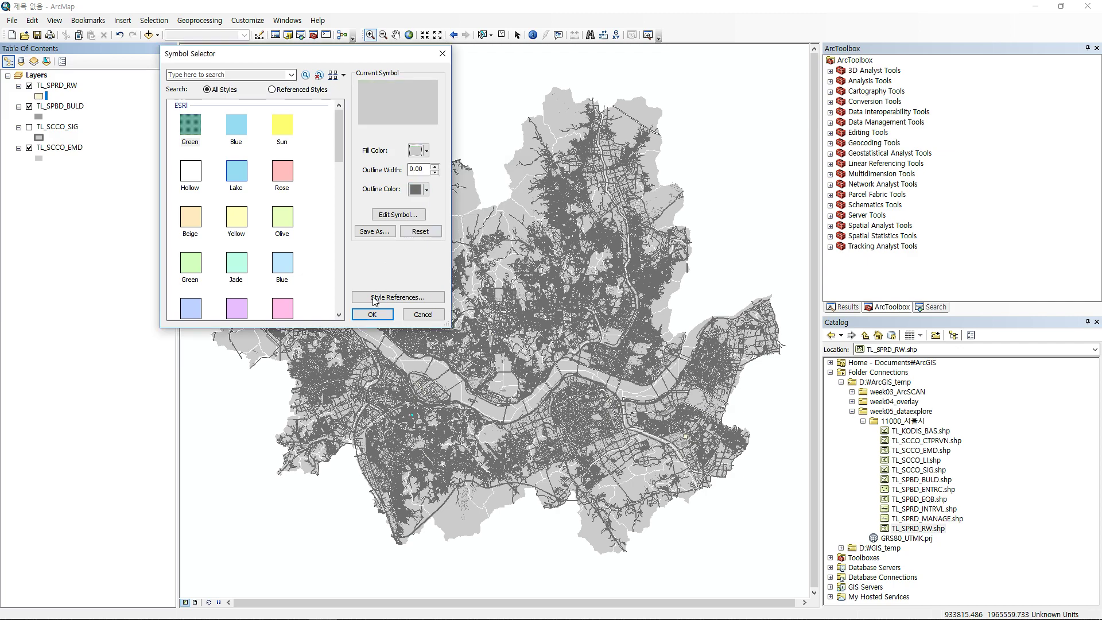
{"action": "left_click", "coordinate": [372, 314]}
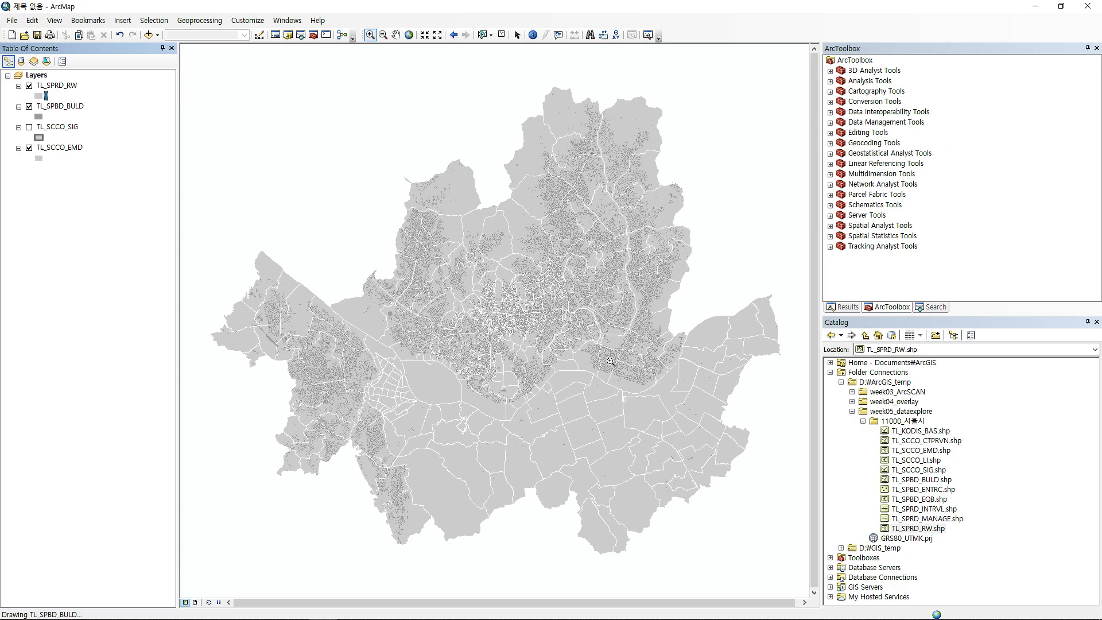
Change the TL_SPRD_RW fill color to dark gray so the roads stand out from the background.
{"action": "left_click_drag", "start_coordinate": [550, 383], "coordinate": [707, 477]}
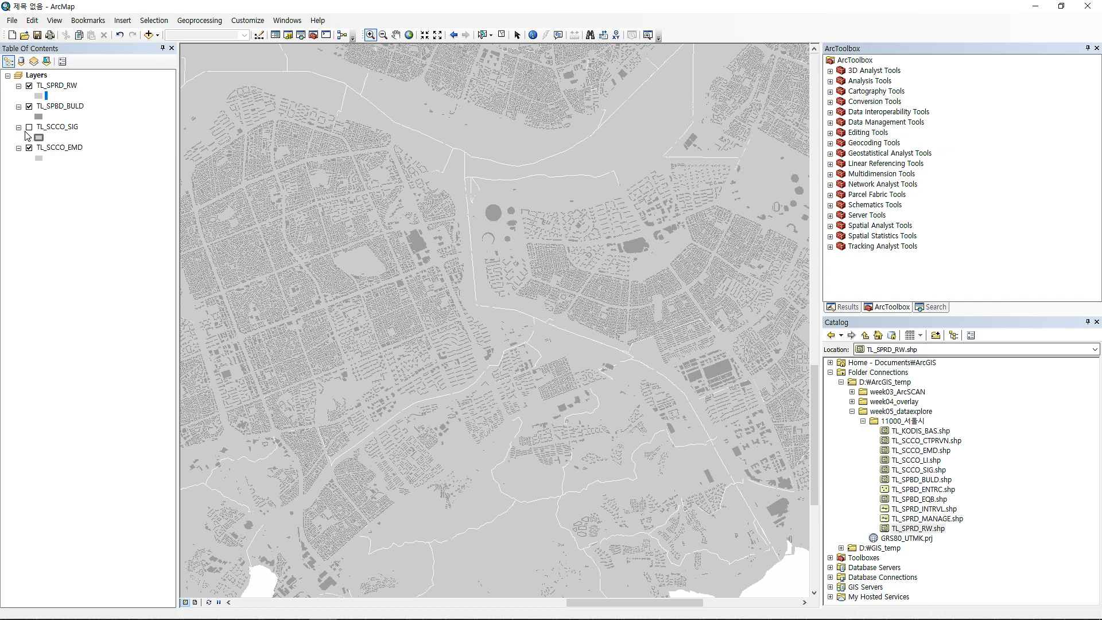
{"action": "left_click", "coordinate": [39, 97]}
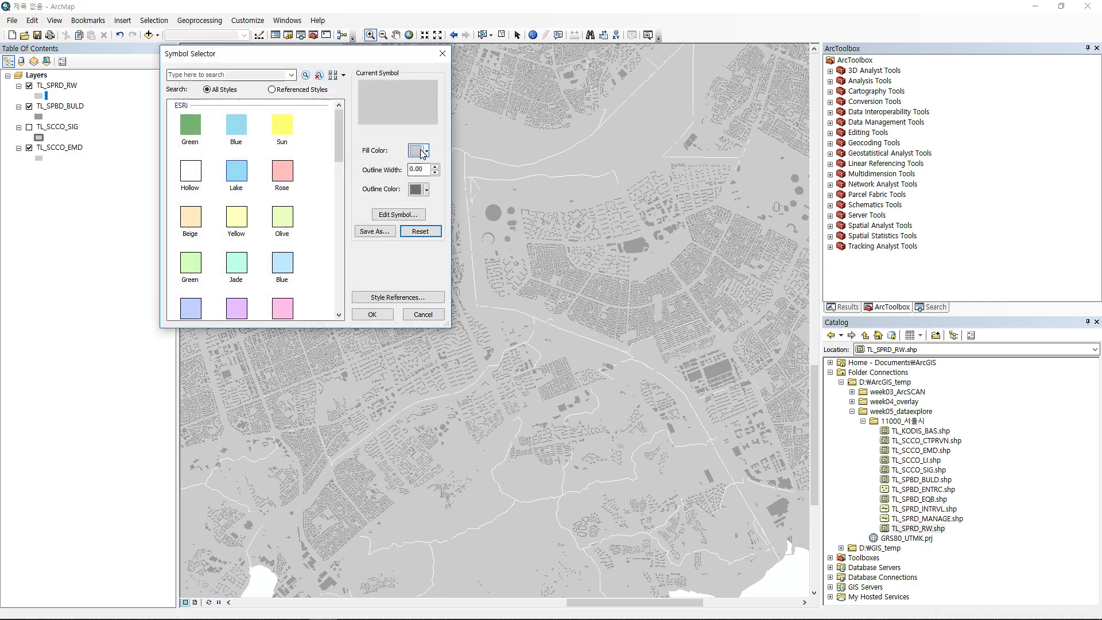
{"action": "left_click", "coordinate": [419, 150]}
{"action": "left_click", "coordinate": [418, 264]}
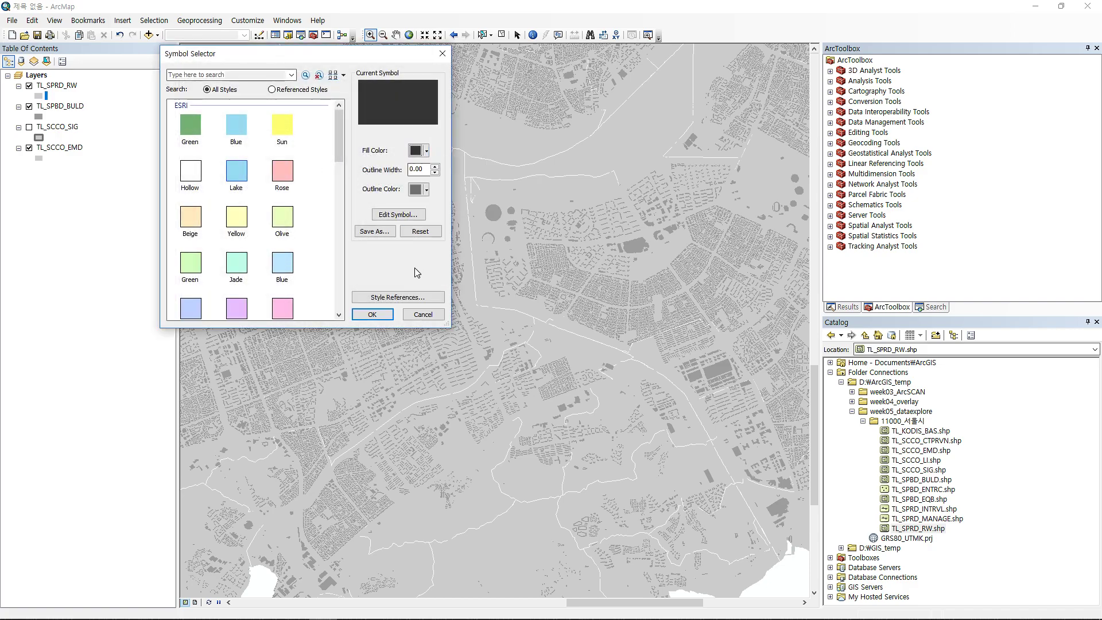
{"action": "left_click", "coordinate": [372, 315]}
{"action": "left_click", "coordinate": [385, 317]}
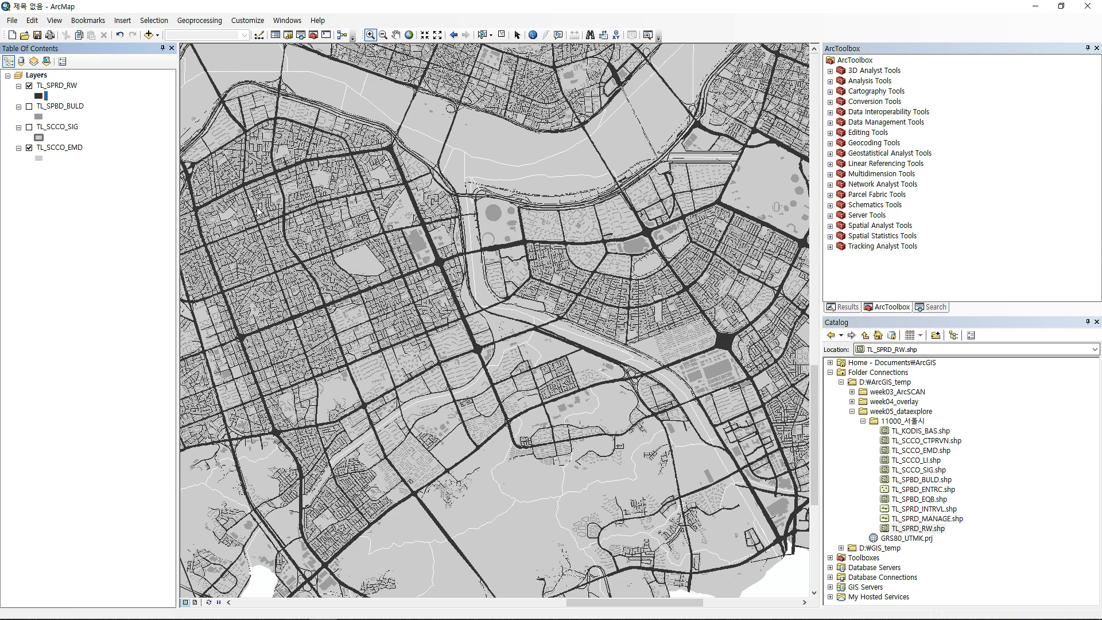
Hide the TL_SPBD_BULD layer and examine the road polygons of the dense street grid up close.
{"action": "left_click", "coordinate": [29, 107]}
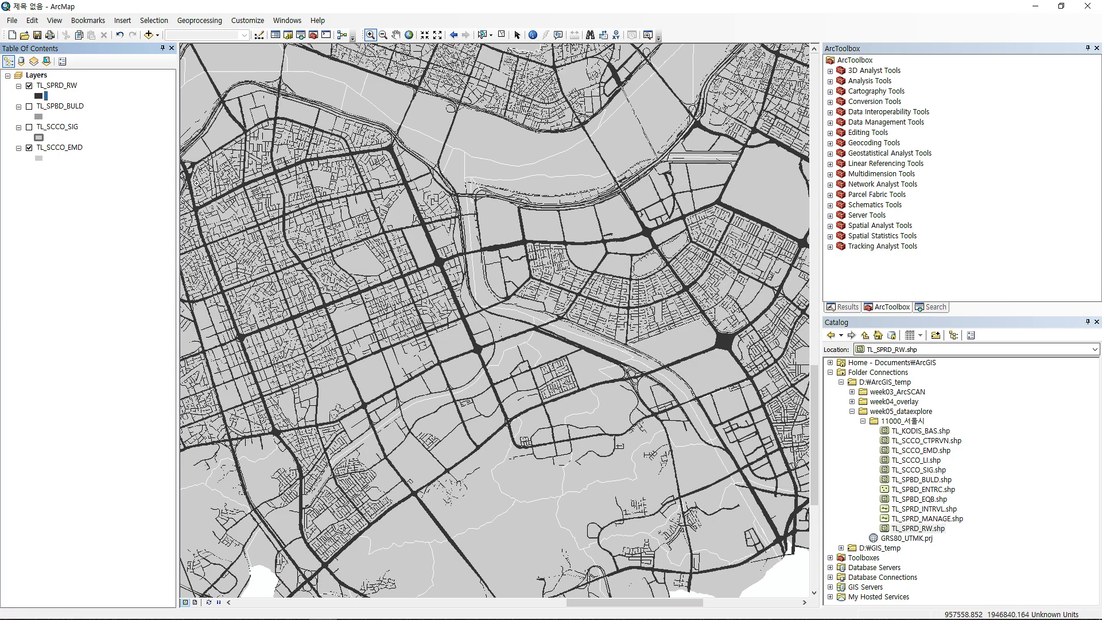
{"action": "left_click_drag", "start_coordinate": [188, 180], "coordinate": [502, 373]}
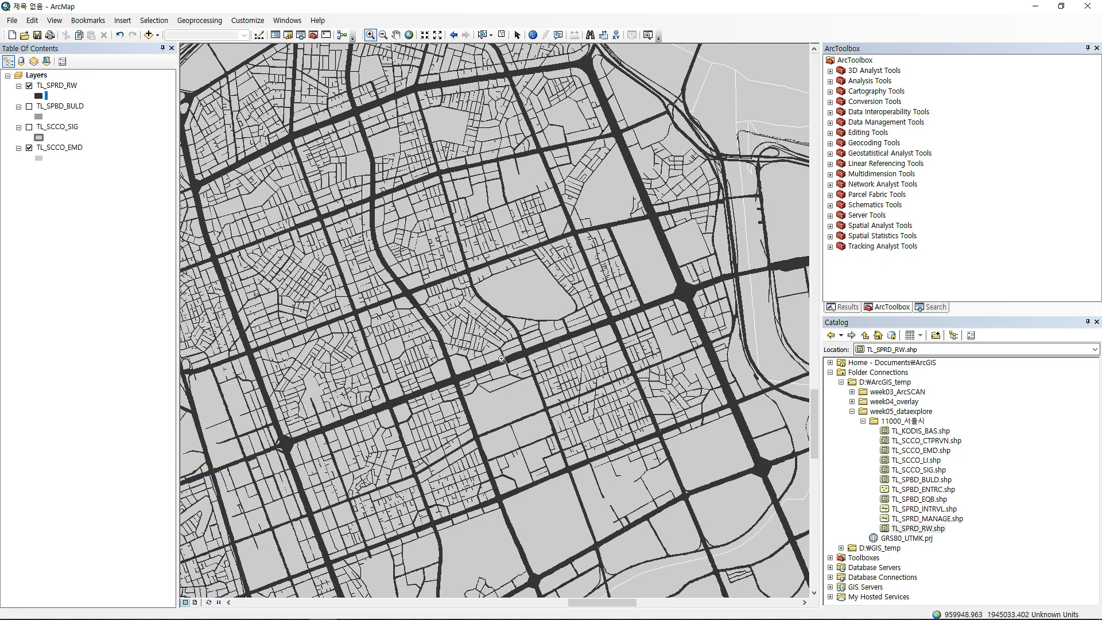
{"action": "scroll", "coordinate": [459, 287], "scroll_direction": "down", "scroll_amount": 1}
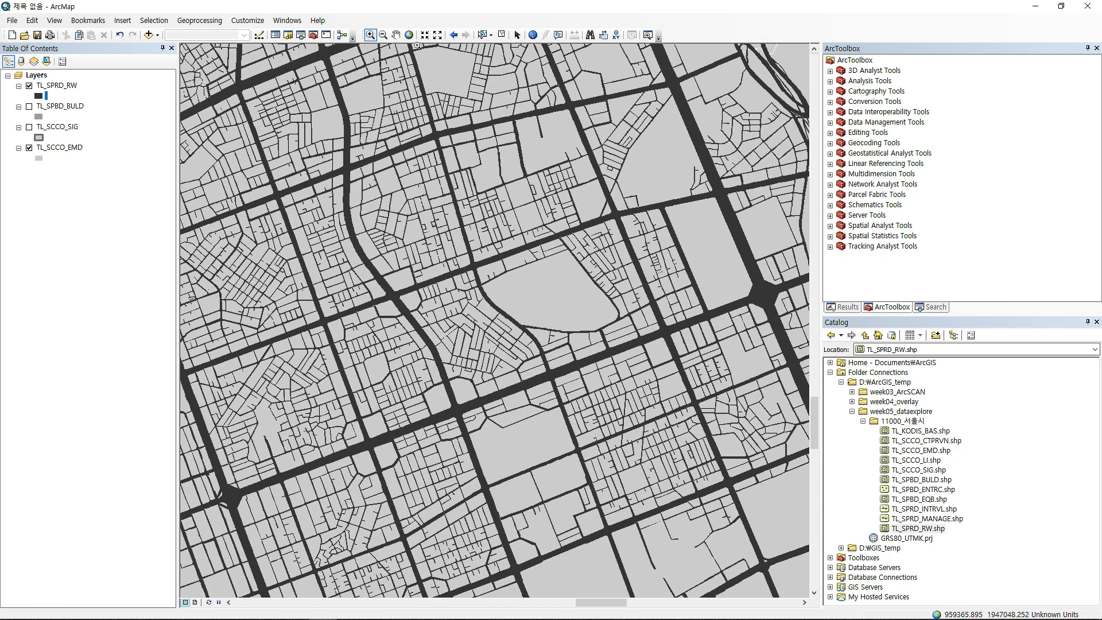
{"action": "left_click", "coordinate": [396, 34]}
{"action": "left_click_drag", "start_coordinate": [386, 283], "coordinate": [515, 209]}
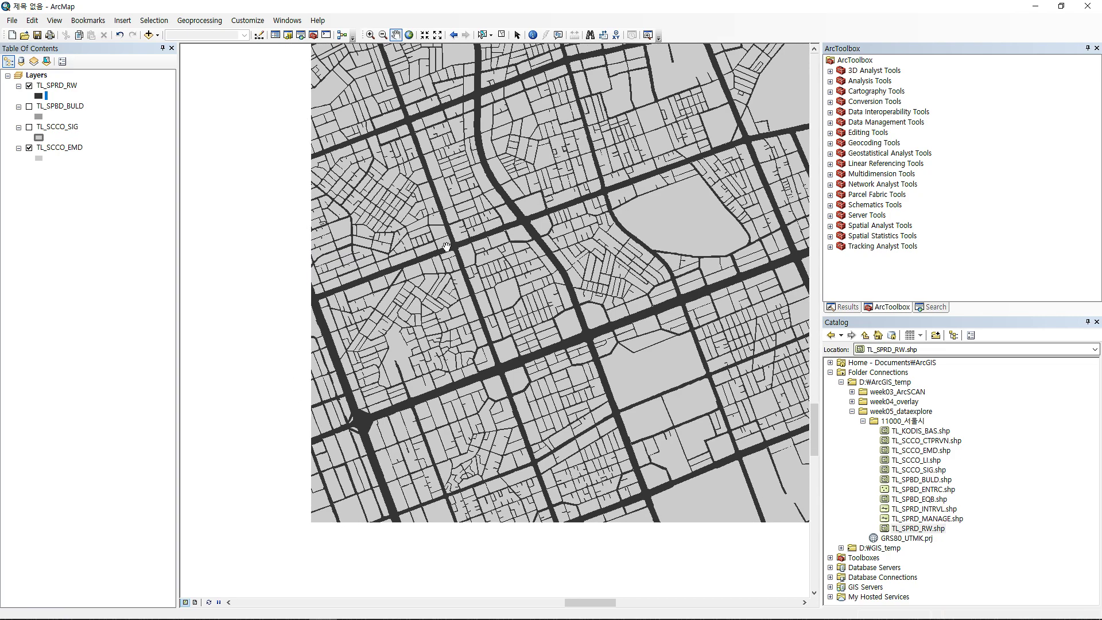
{"action": "scroll", "coordinate": [447, 248], "scroll_direction": "down", "scroll_amount": 2}
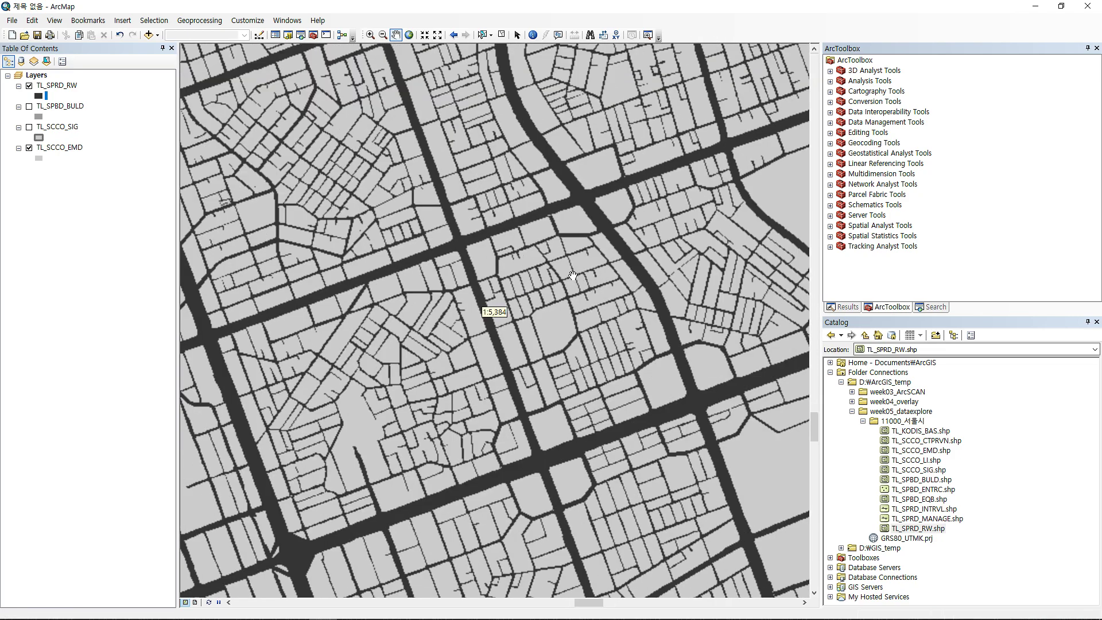
{"action": "left_click_drag", "start_coordinate": [550, 296], "coordinate": [517, 260]}
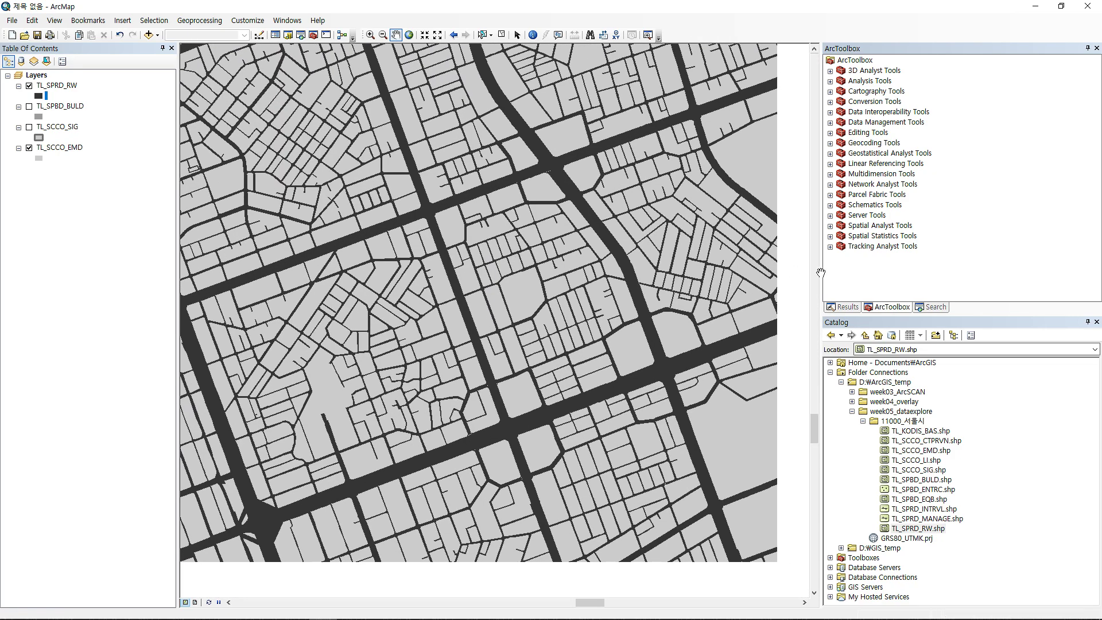
Enlarge the map area by narrowing the ArcToolbox, Catalog and Table Of Contents panels.
{"action": "left_click_drag", "start_coordinate": [821, 273], "coordinate": [887, 265]}
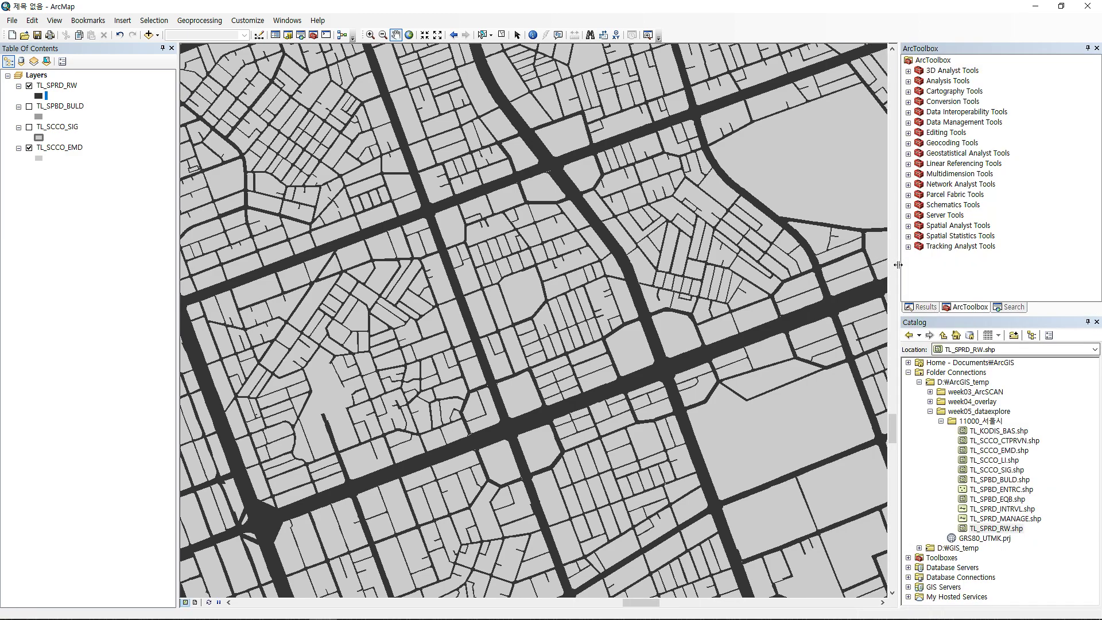
{"action": "left_click_drag", "start_coordinate": [177, 285], "coordinate": [119, 283]}
{"action": "left_click_drag", "start_coordinate": [475, 307], "coordinate": [531, 304]}
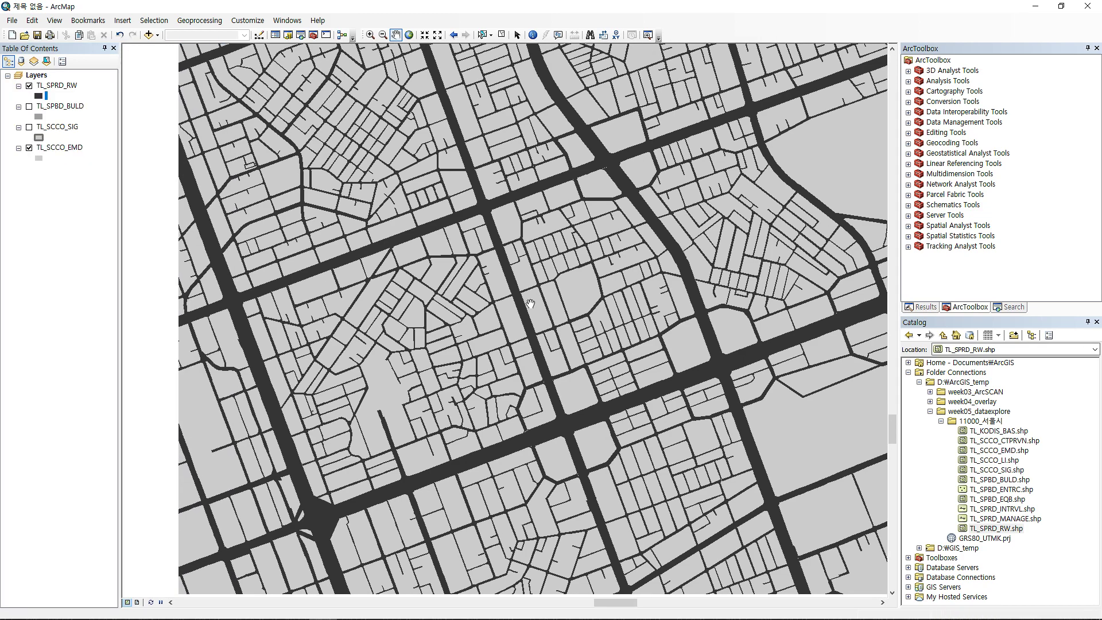
Add TL_SPRD_MANAGE.shp to the map and symbolize its lines in pale yellow with a width of 3.00.
{"action": "left_click_drag", "start_coordinate": [1005, 519], "coordinate": [706, 480]}
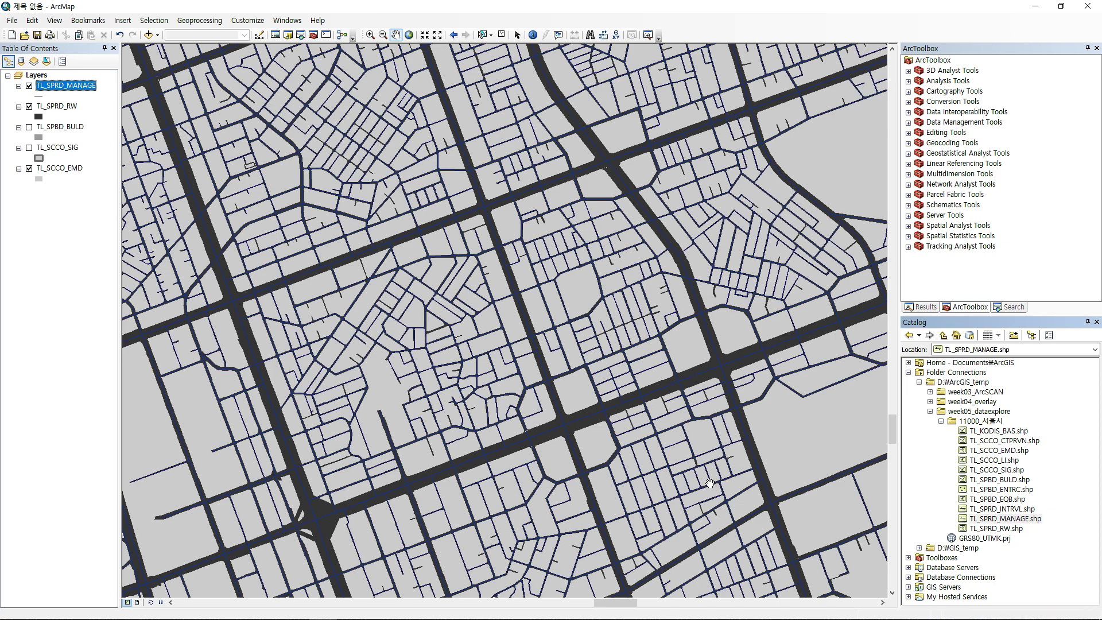
{"action": "left_click", "coordinate": [40, 96]}
{"action": "left_click", "coordinate": [399, 150]}
{"action": "left_click", "coordinate": [399, 180]}
{"action": "left_click", "coordinate": [422, 165]}
{"action": "left_click", "coordinate": [422, 166]}
{"action": "left_click", "coordinate": [405, 149]}
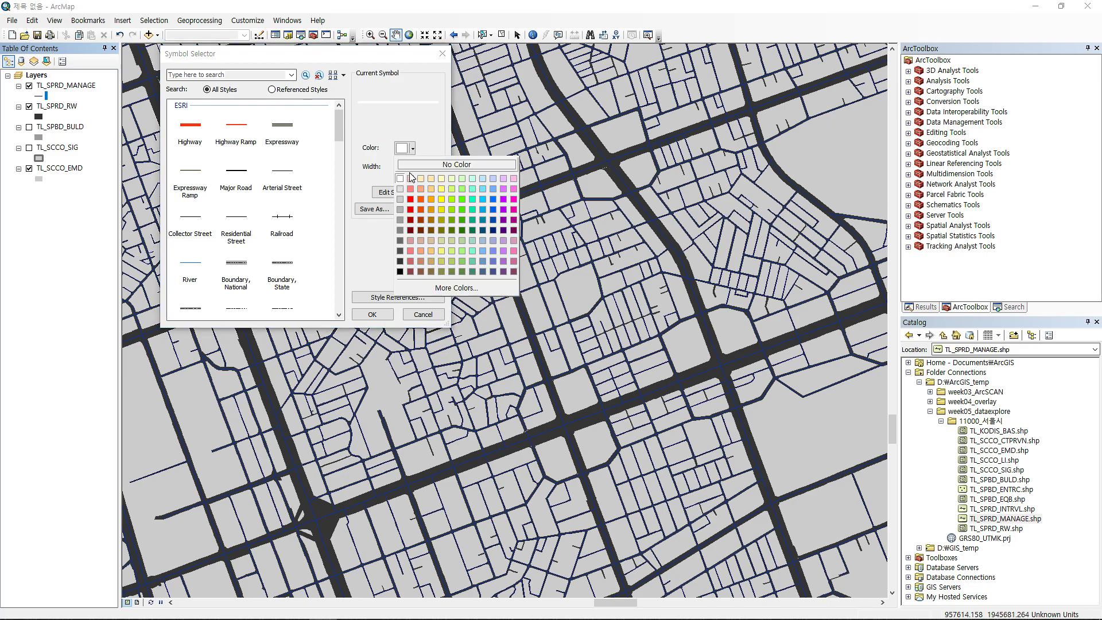
{"action": "left_click", "coordinate": [440, 179]}
{"action": "left_click", "coordinate": [383, 314]}
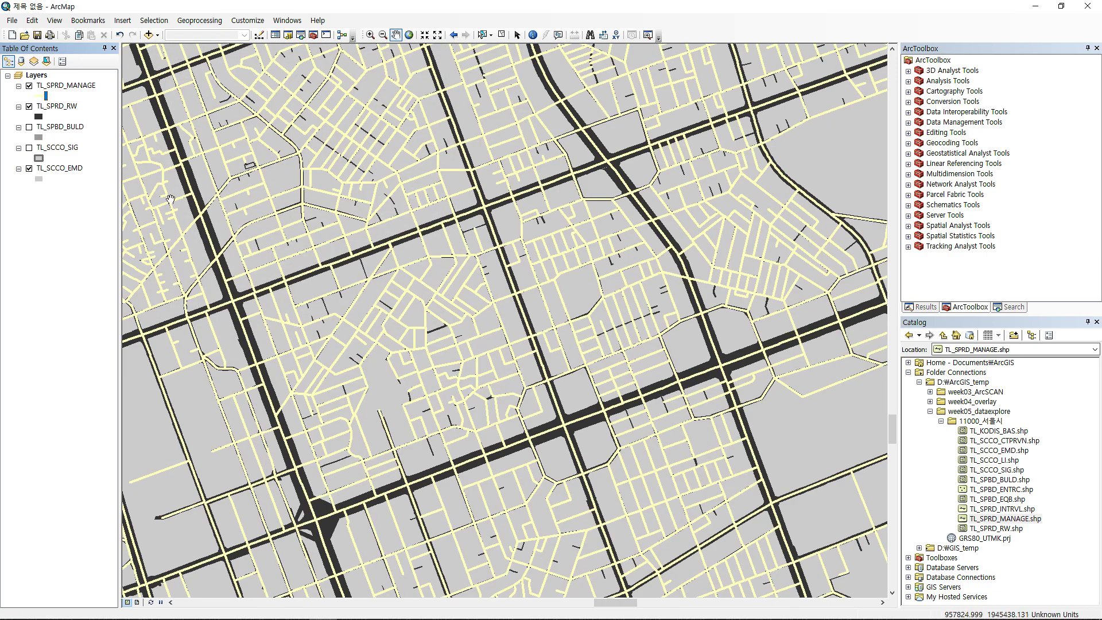
Reduce the line width of the TL_SPRD_MANAGE symbol.
{"action": "left_click", "coordinate": [41, 97]}
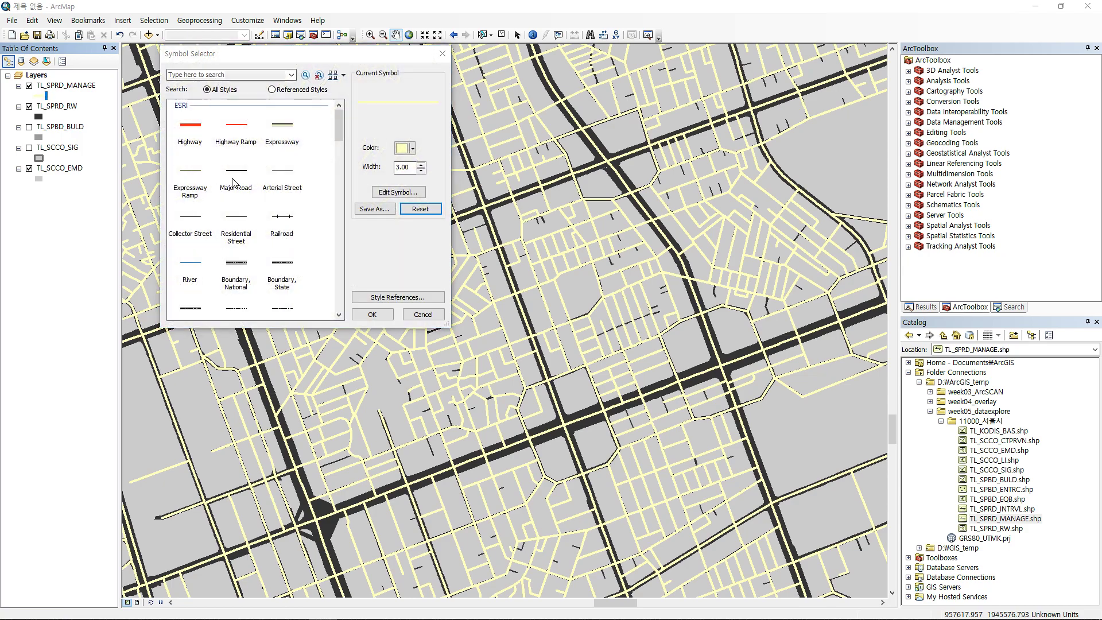
{"action": "left_click", "coordinate": [421, 170]}
{"action": "left_click", "coordinate": [384, 314]}
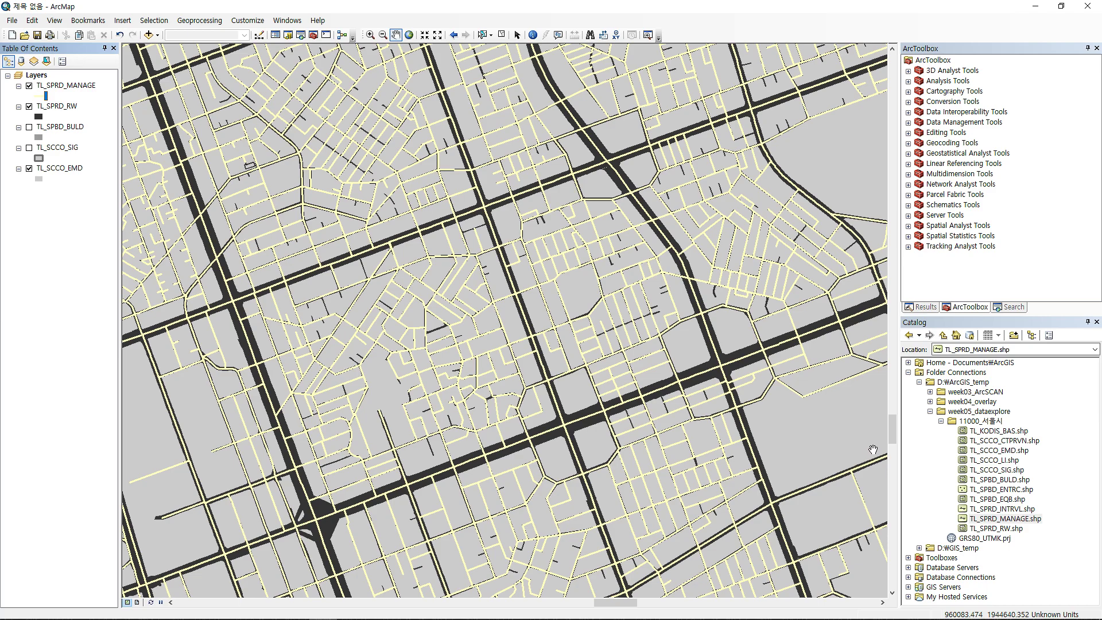
Add TL_SPRD_INTRVL.shp to the map and open its attribute table.
{"action": "left_click_drag", "start_coordinate": [1003, 508], "coordinate": [703, 494]}
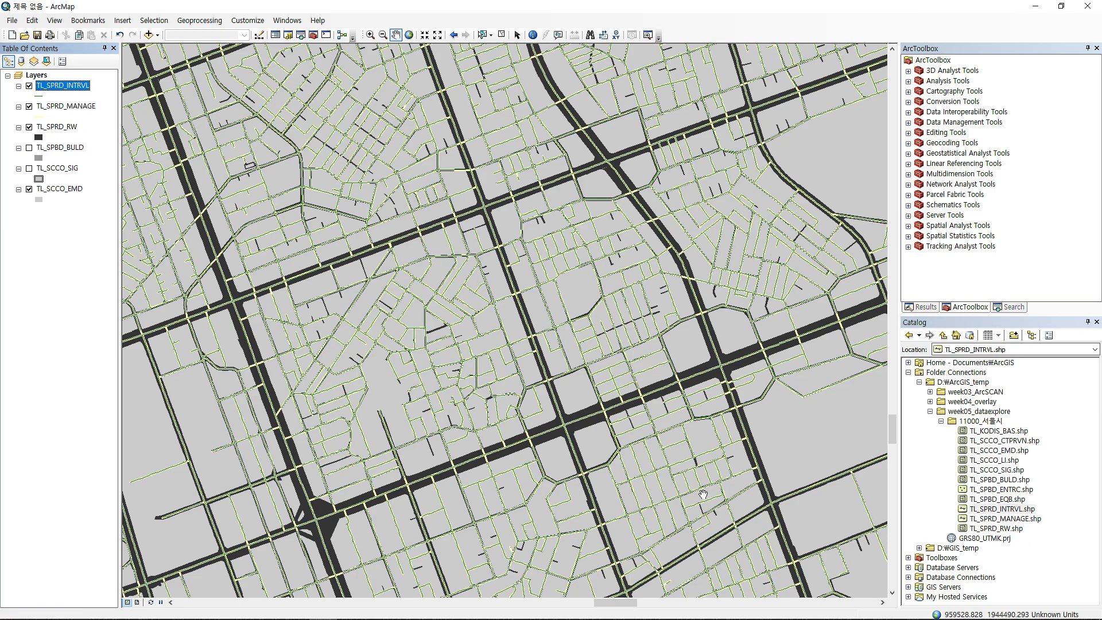
{"action": "right_click", "coordinate": [68, 86]}
{"action": "left_click", "coordinate": [118, 117]}
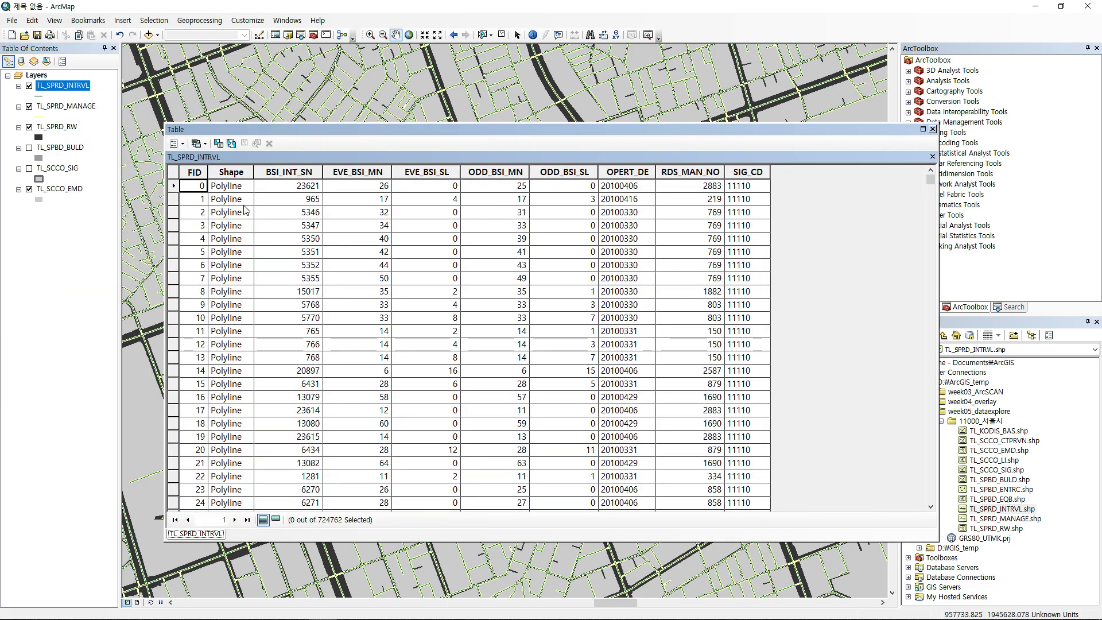
Open the TL_SPRD_MANAGE attribute table and review its fields, from the ALWNC_RESN naming reasons to the road width and length columns.
{"action": "right_click", "coordinate": [77, 109]}
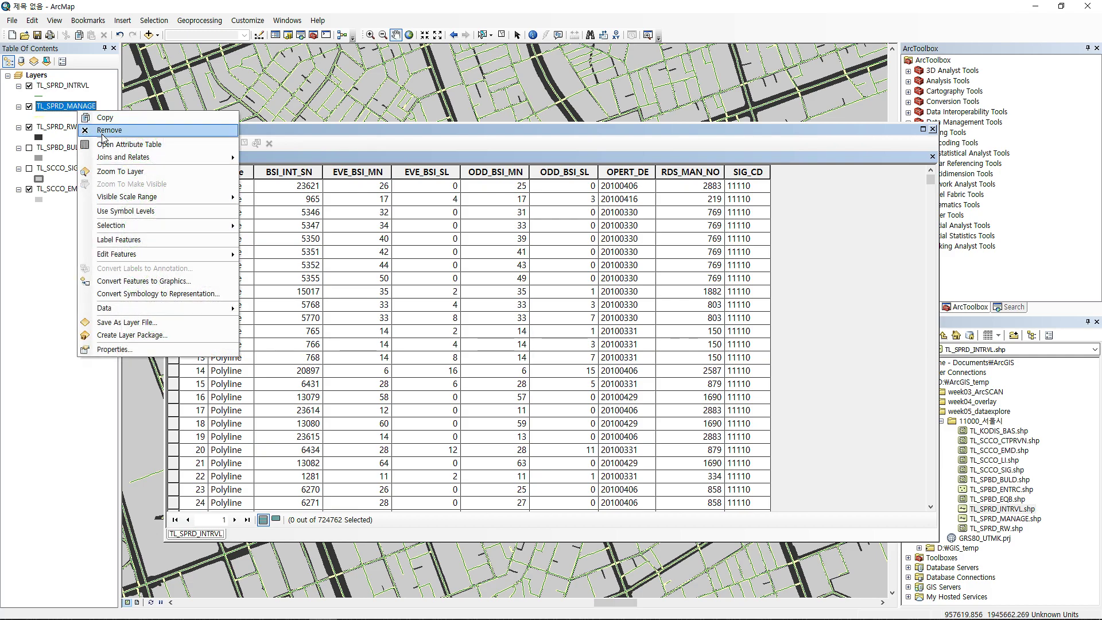
{"action": "left_click", "coordinate": [126, 146]}
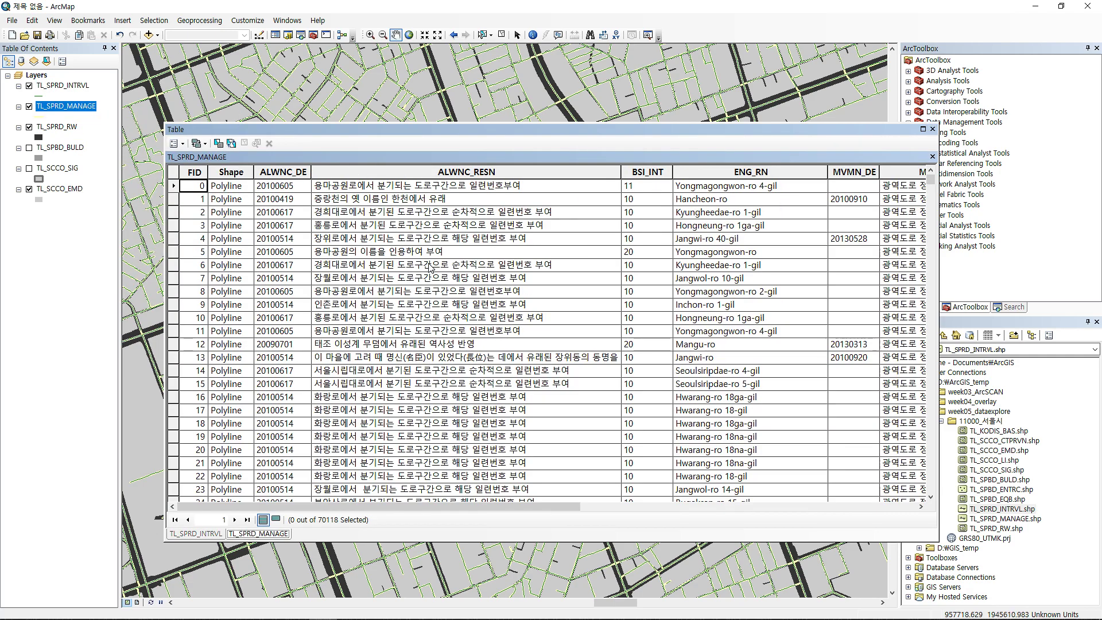
{"action": "left_click", "coordinate": [384, 193]}
{"action": "left_click", "coordinate": [389, 278]}
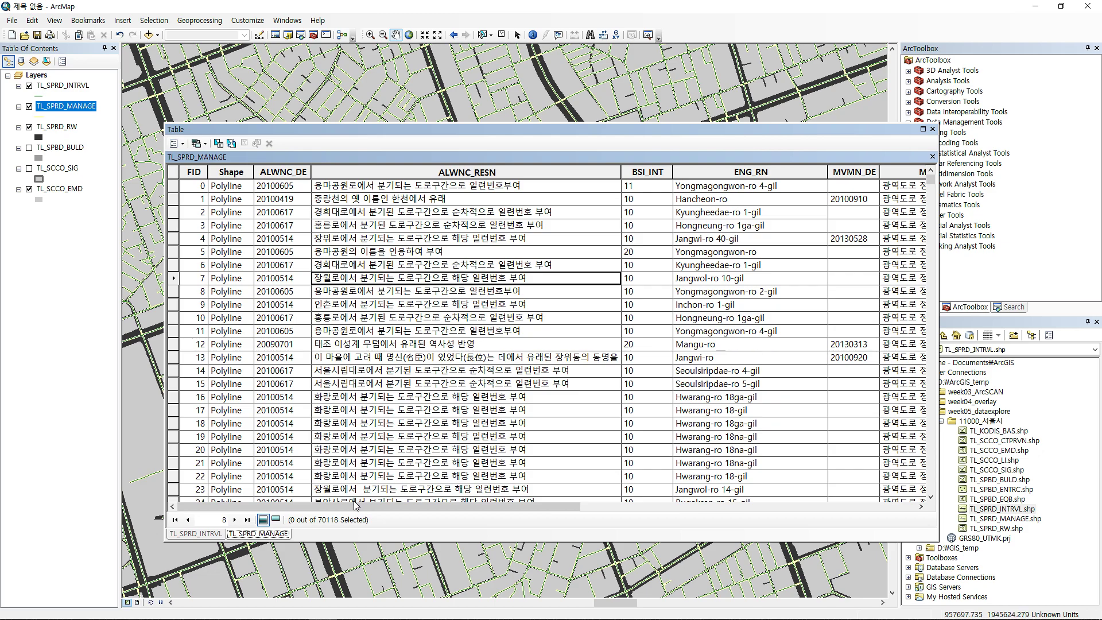
{"action": "left_click_drag", "start_coordinate": [354, 503], "coordinate": [691, 522]}
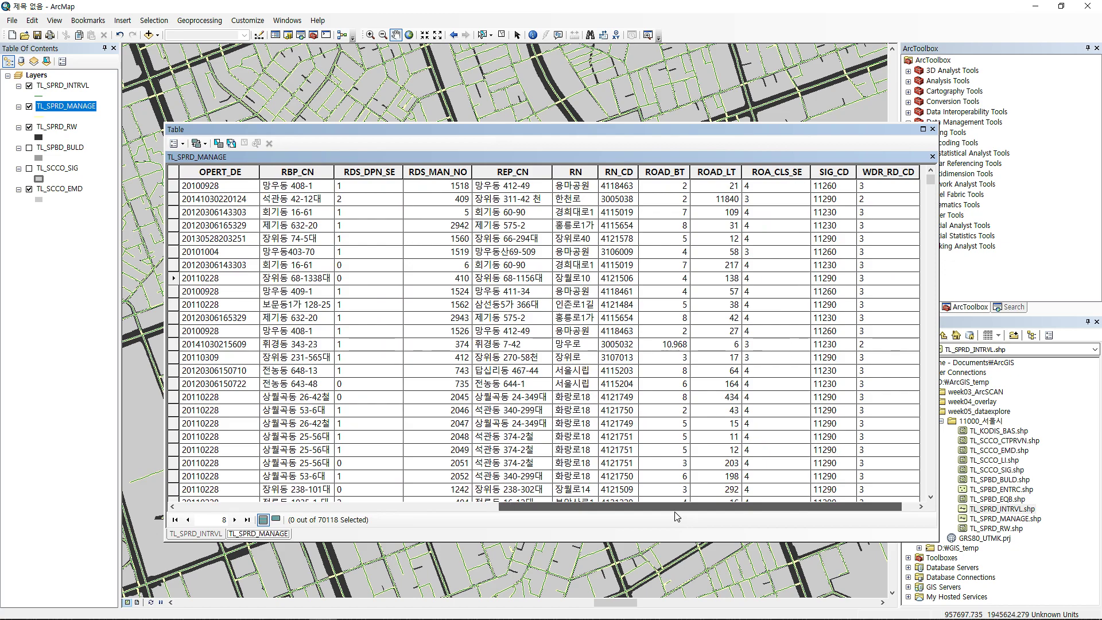
{"action": "left_click_drag", "start_coordinate": [777, 512], "coordinate": [508, 508]}
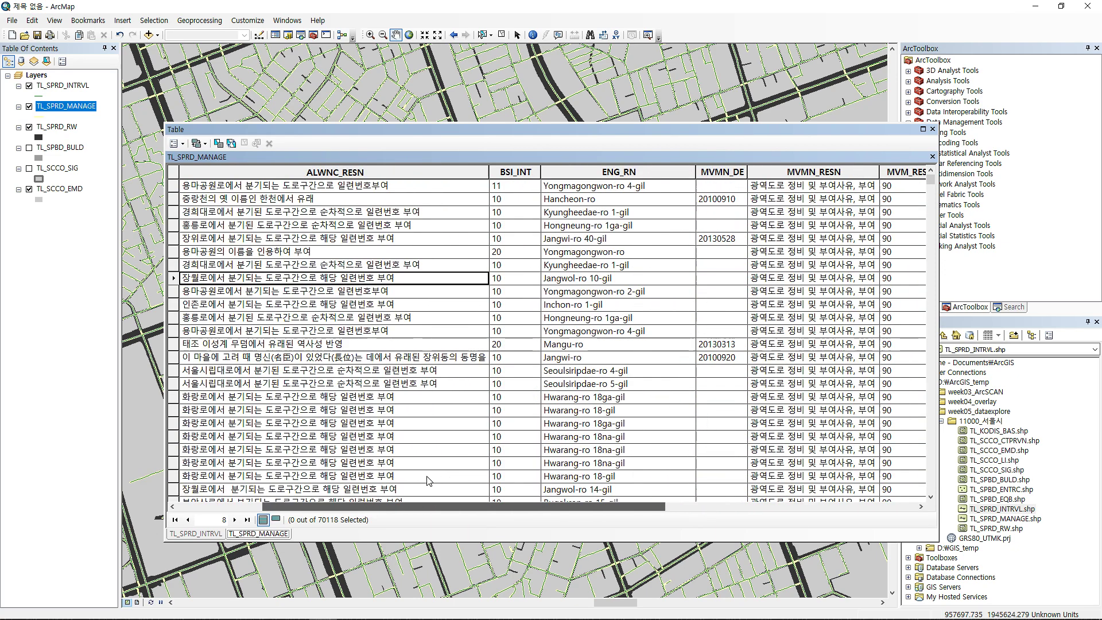
Browse the road records' ALWNC_RESN, ENG_RN and RBP_CN values, and close the attribute tables.
{"action": "scroll", "coordinate": [513, 341], "scroll_direction": "down", "scroll_amount": 5}
{"action": "scroll", "coordinate": [512, 341], "scroll_direction": "down", "scroll_amount": 4}
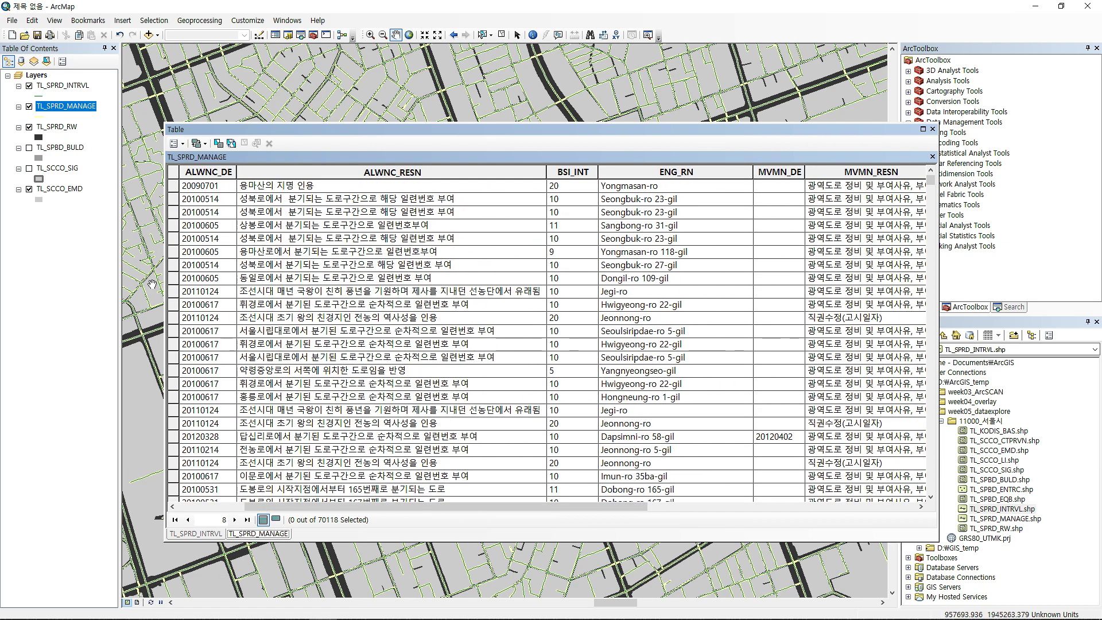
{"action": "left_click", "coordinate": [300, 498]}
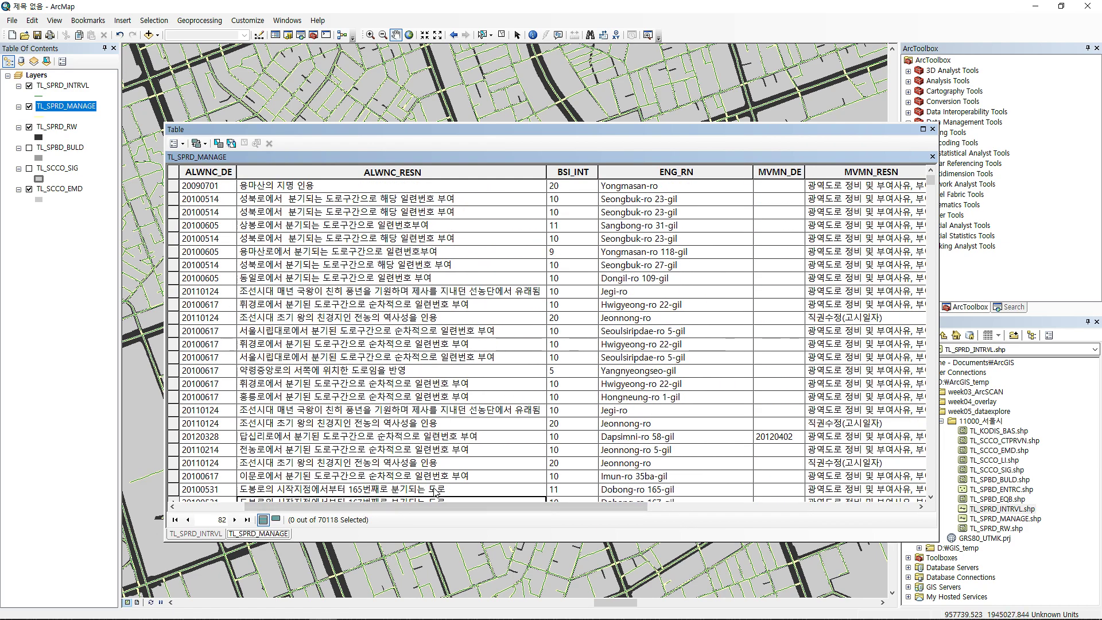
{"action": "left_click", "coordinate": [669, 230]}
{"action": "left_click", "coordinate": [671, 173]}
{"action": "left_click", "coordinate": [667, 188]}
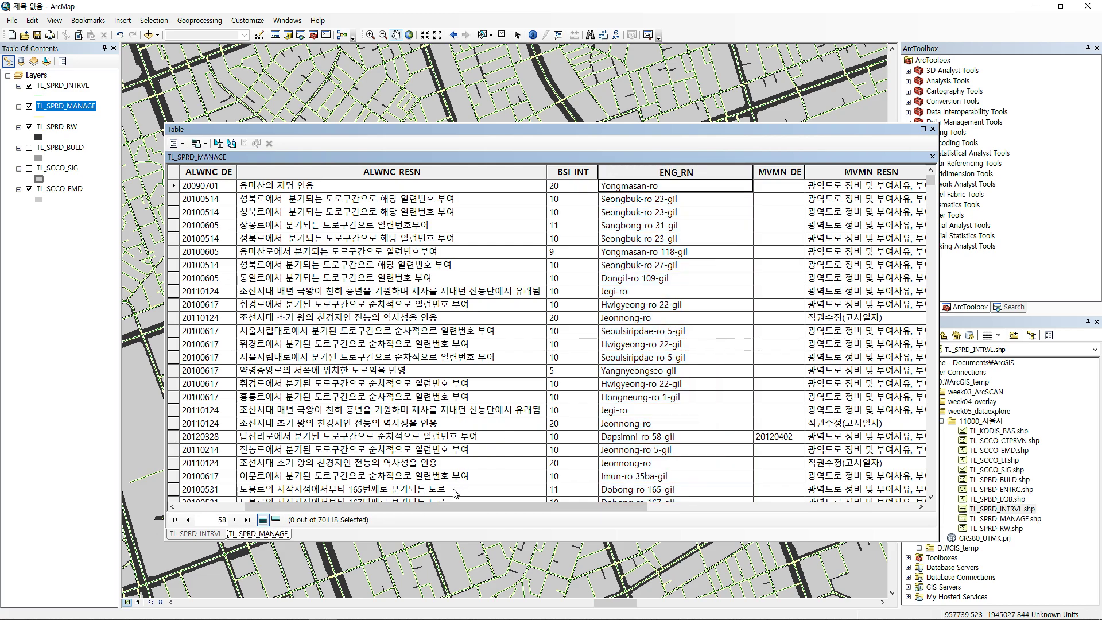
{"action": "left_click_drag", "start_coordinate": [425, 511], "coordinate": [498, 503]}
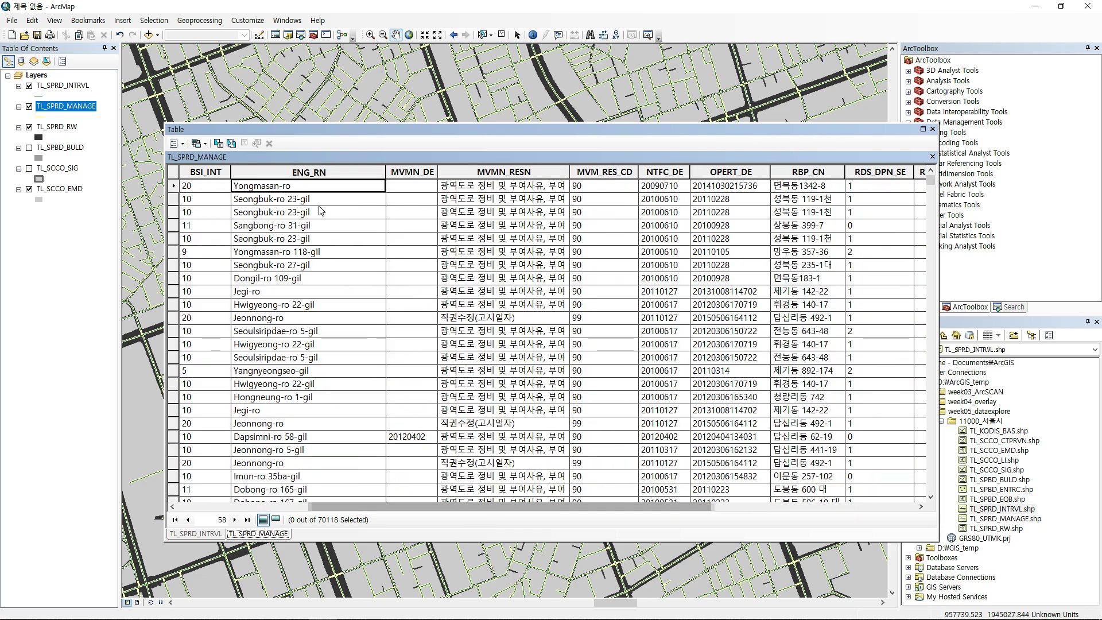
{"action": "scroll", "coordinate": [664, 303], "scroll_direction": "down", "scroll_amount": 10}
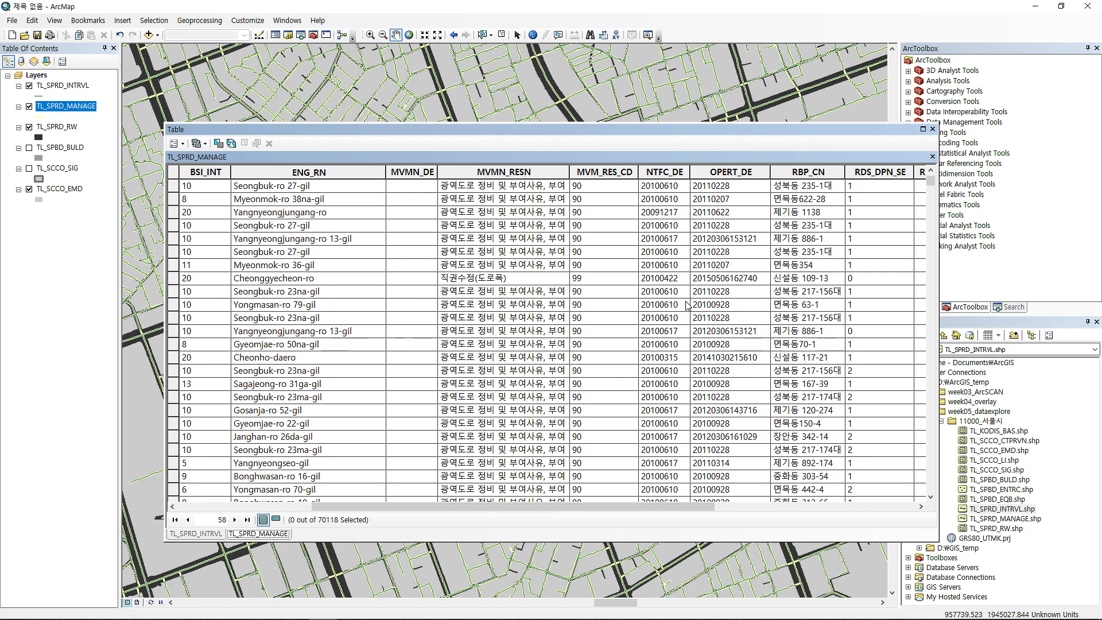
{"action": "left_click", "coordinate": [933, 129]}
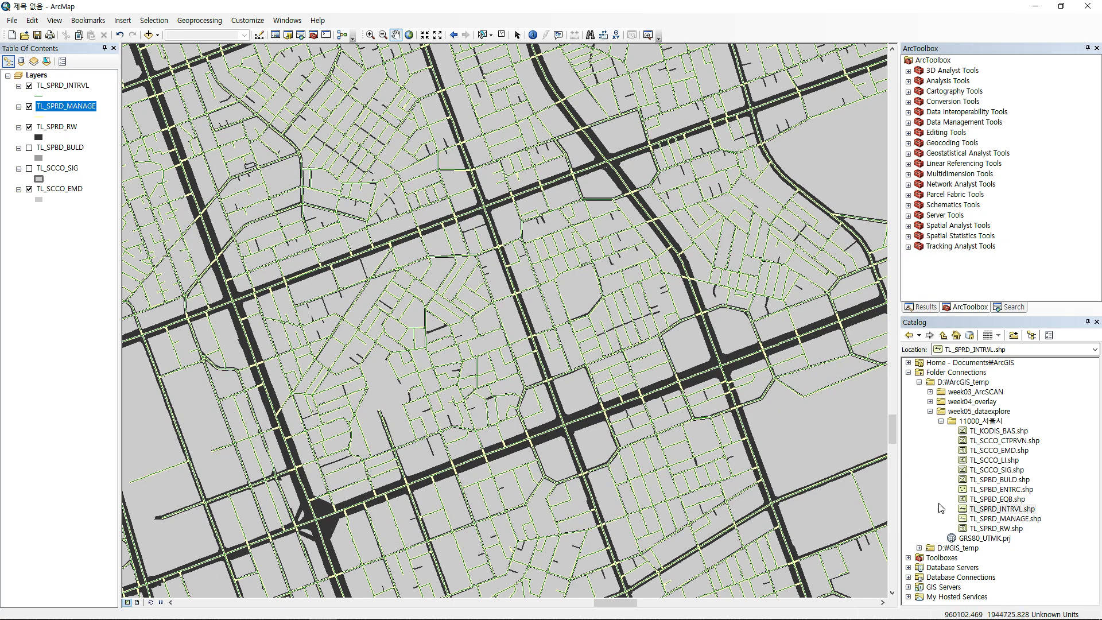
Add TL_SPBD_EQB.shp to the map, and view its attribute table before closing it.
{"action": "left_click", "coordinate": [976, 500]}
{"action": "left_click_drag", "start_coordinate": [979, 502], "coordinate": [793, 474]}
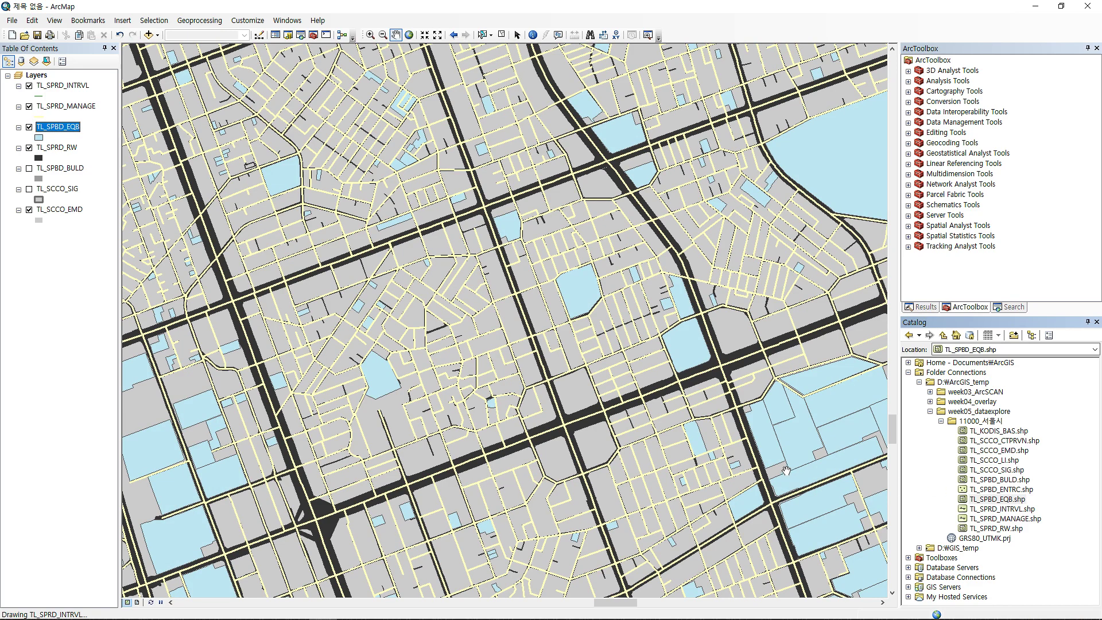
{"action": "right_click", "coordinate": [52, 129]}
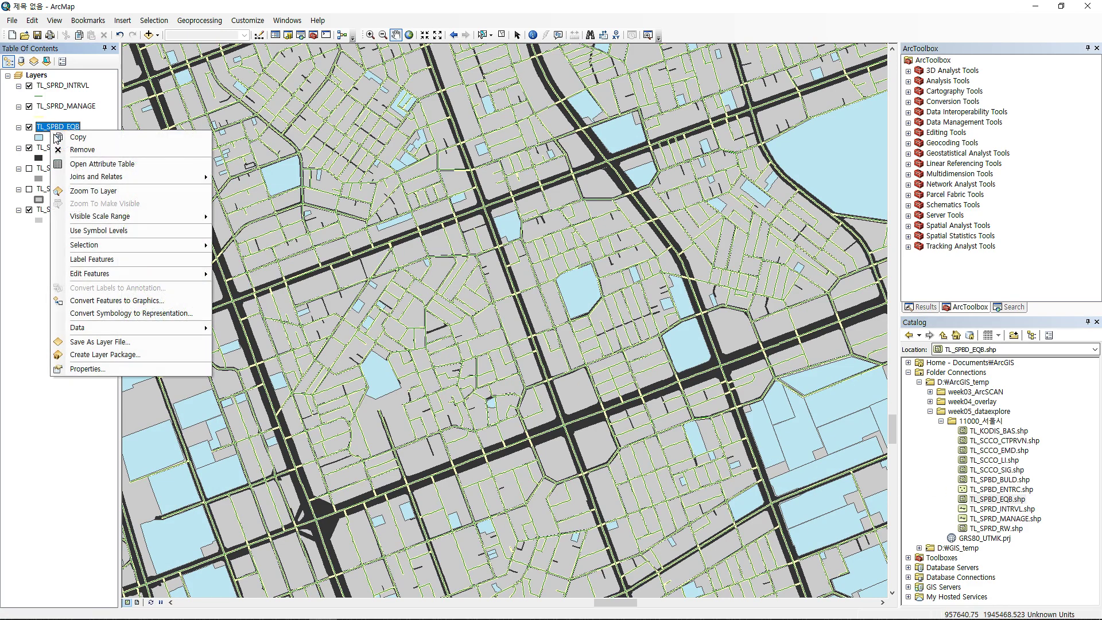
{"action": "left_click", "coordinate": [80, 166]}
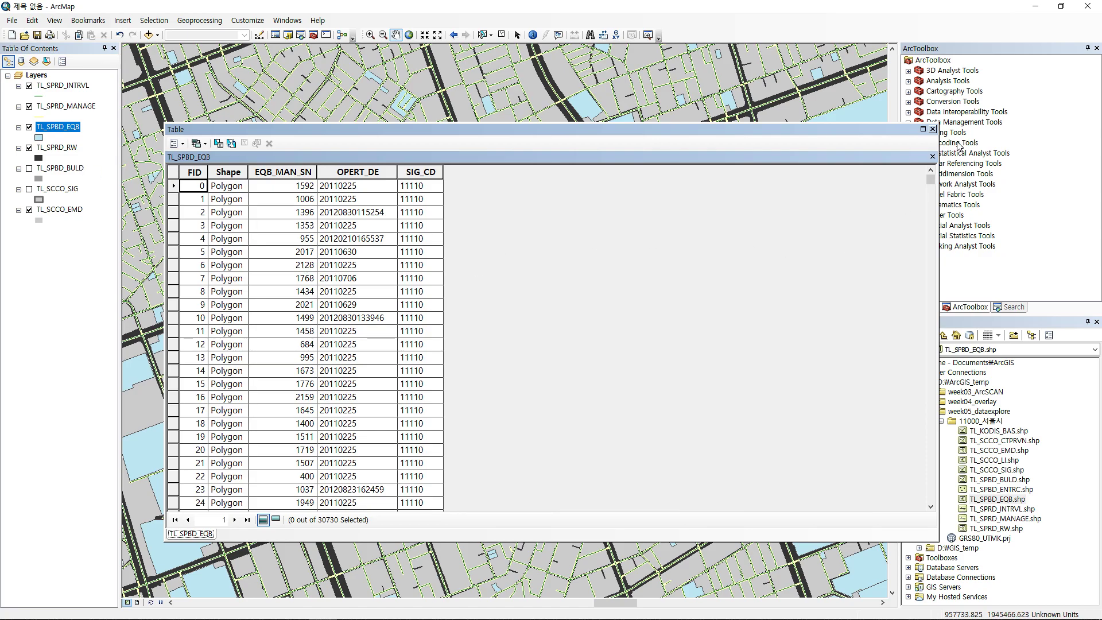
{"action": "left_click", "coordinate": [933, 129]}
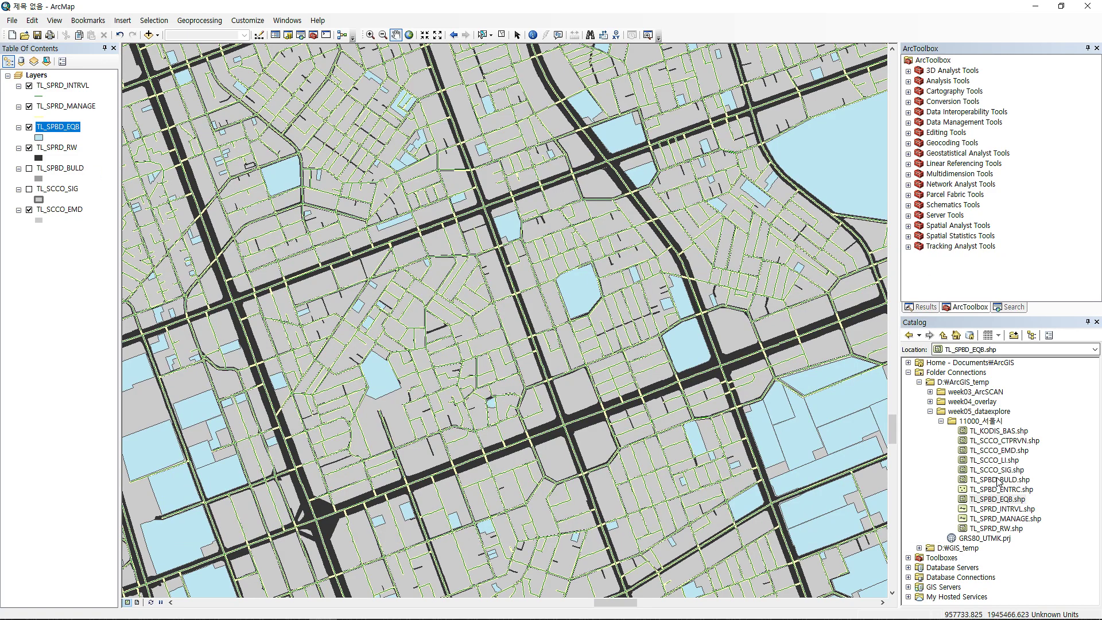
Bring up the Search window and hide the TL_SPRD_INTRVL, TL_SPRD_MANAGE, TL_SPBD_EQB and TL_SPRD_RW layers, keeping only TL_SCCO_EMD displayed.
{"action": "left_click", "coordinate": [411, 35]}
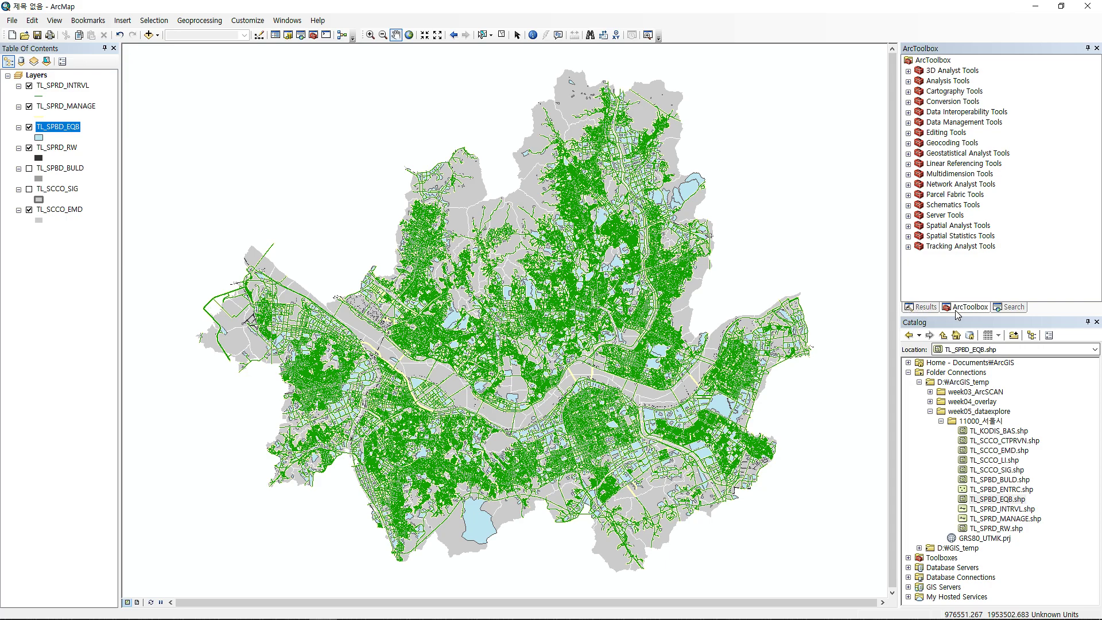
{"action": "left_click", "coordinate": [1000, 309]}
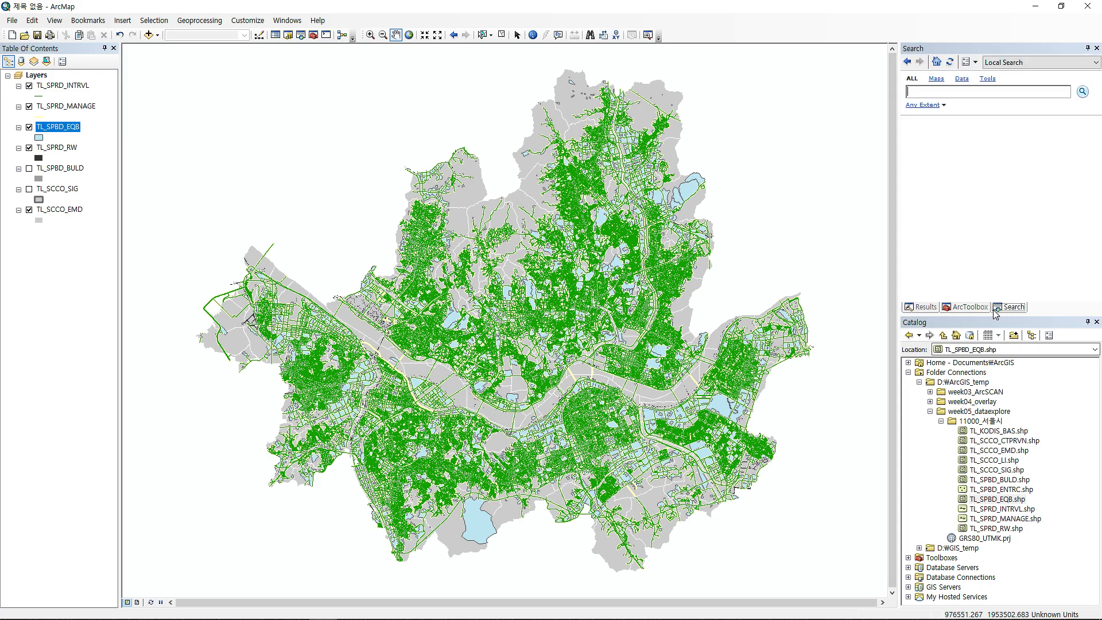
{"action": "left_click", "coordinate": [29, 86]}
{"action": "left_click", "coordinate": [29, 106]}
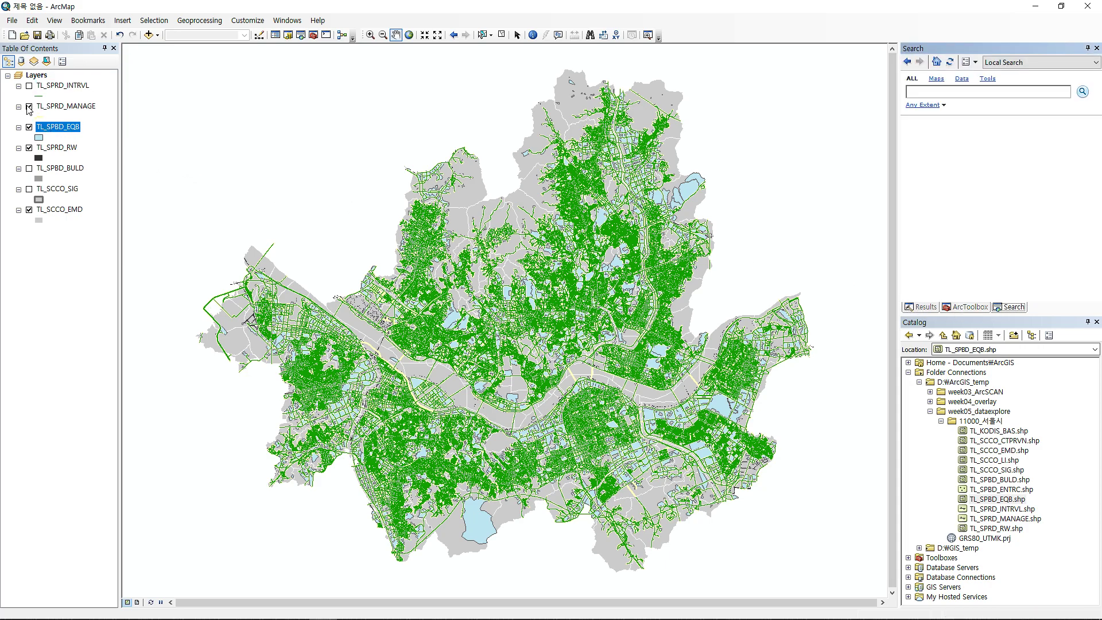
{"action": "left_click", "coordinate": [29, 127]}
{"action": "left_click", "coordinate": [29, 148]}
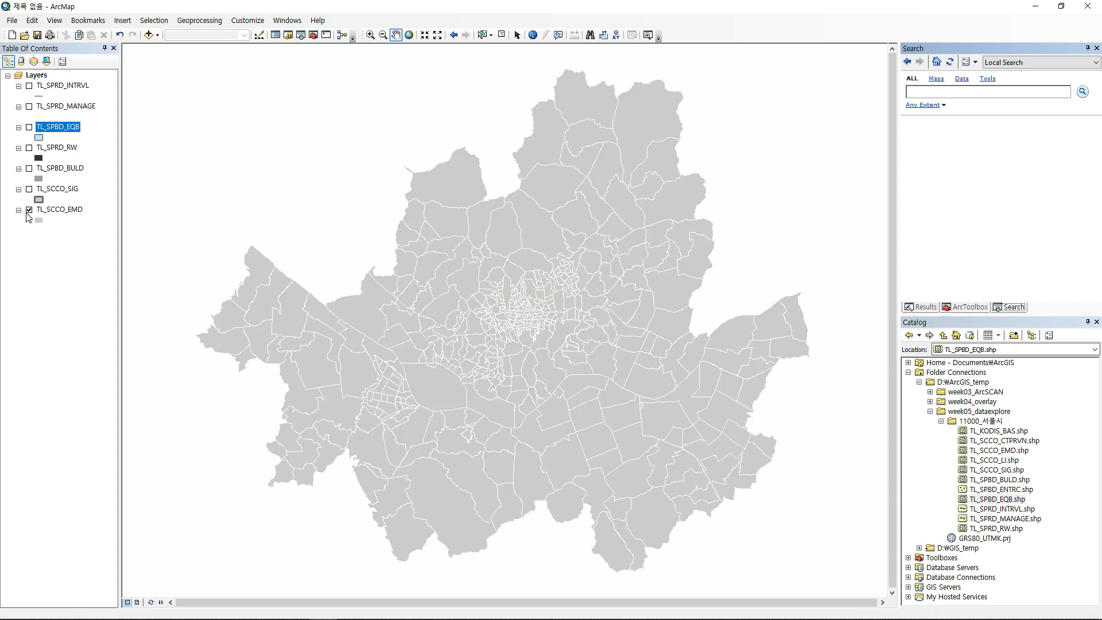
{"action": "left_click", "coordinate": [29, 210]}
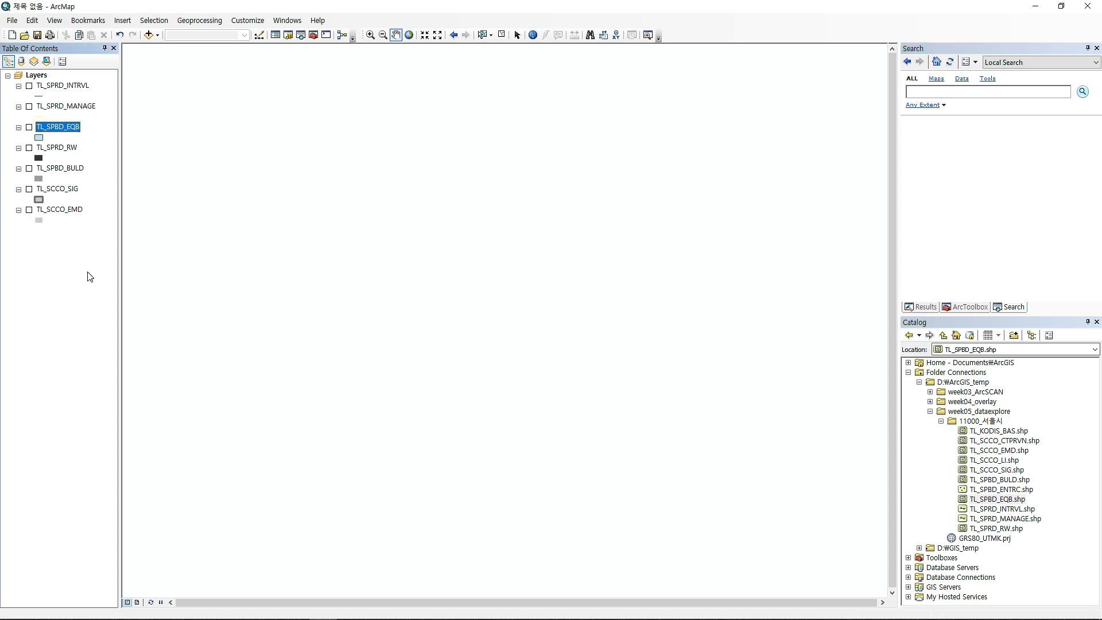
{"action": "left_click", "coordinate": [30, 210]}
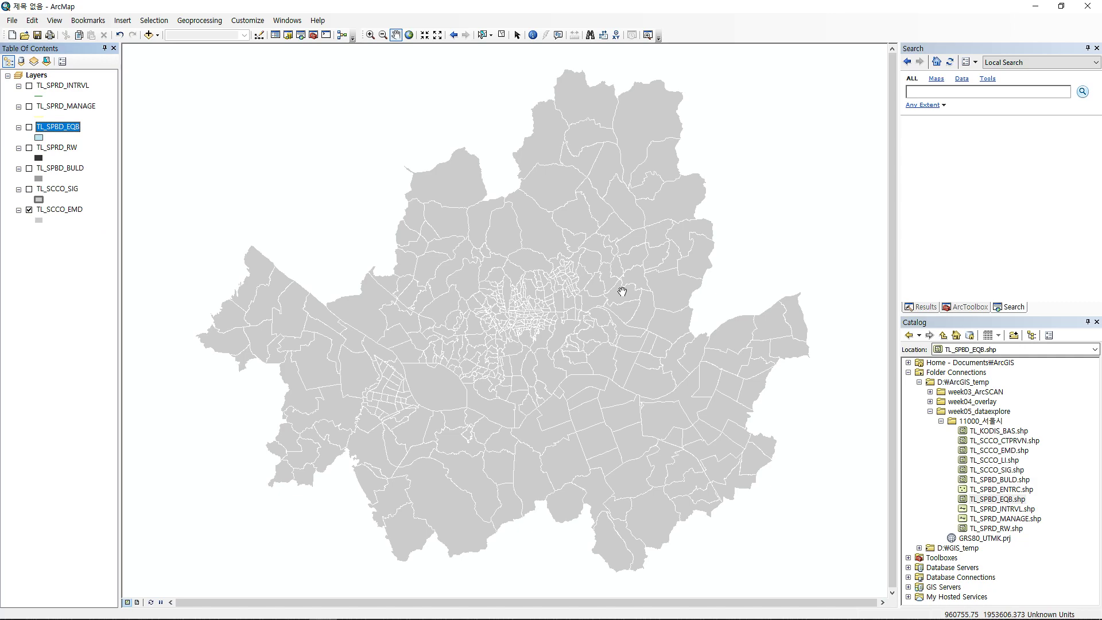